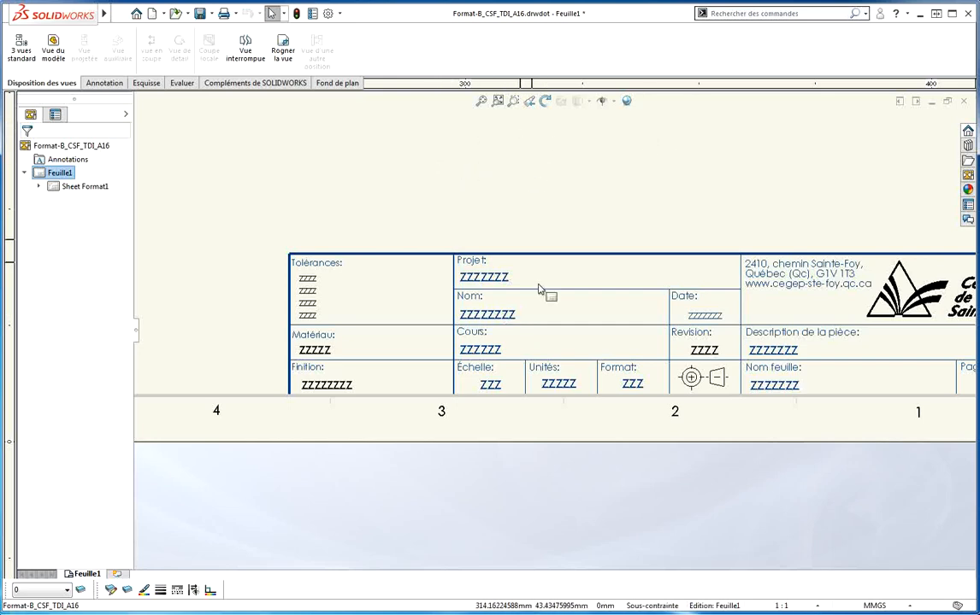
# - Examine the drawing sheet's title block and the reference title block in FORMAT B AUTRES PIECES.pdf
pyautogui.scroll(-1, 613, 206)
pyautogui.scroll(1, 613, 206)
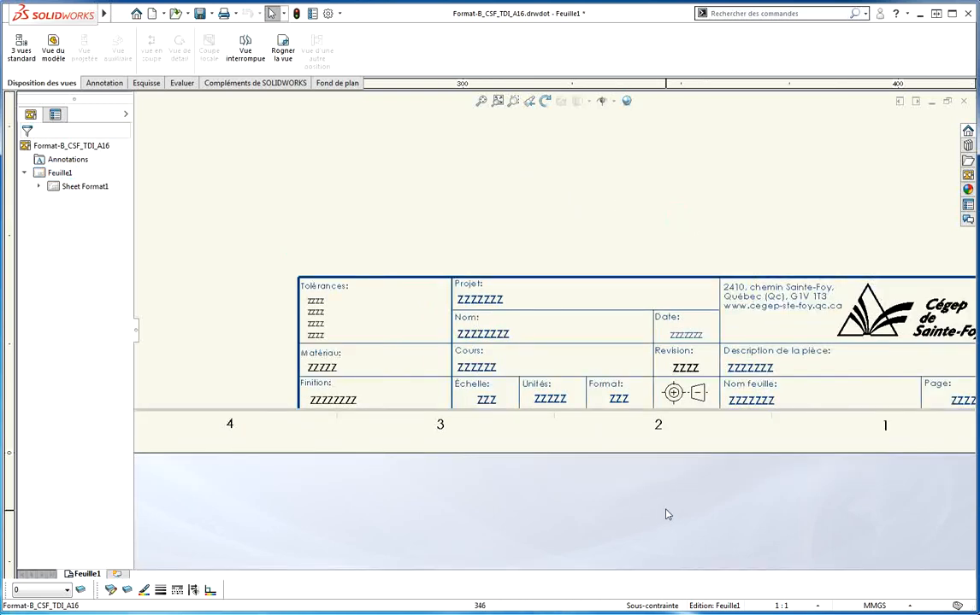
pyautogui.moveTo(623, 487); pyautogui.dragTo(537, 490, button='middle')
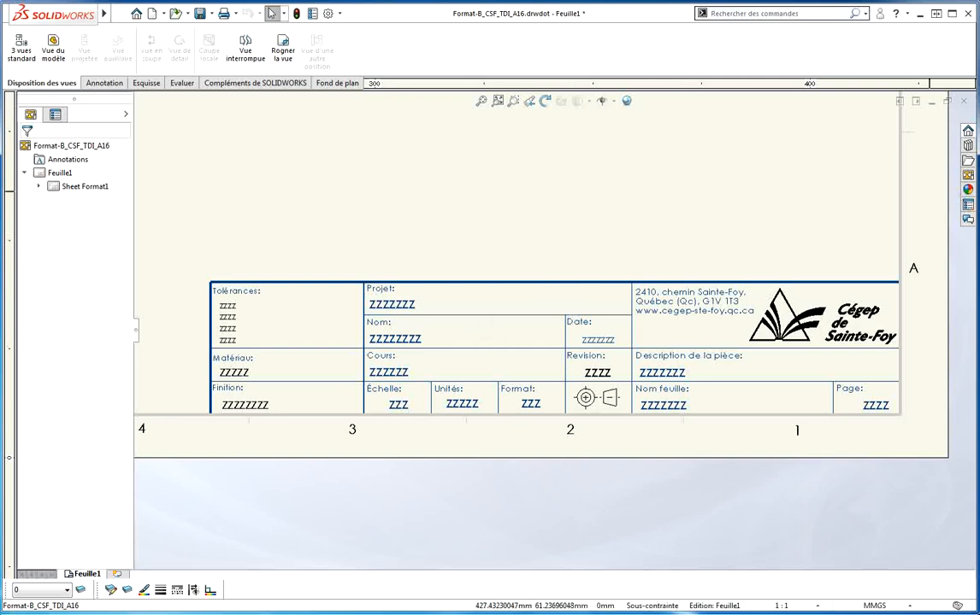
pyautogui.moveTo(979, 3)
pyautogui.mouseDown()
pyautogui.moveTo(620, 0)
pyautogui.moveTo(627, 14)
pyautogui.moveTo(649, 13)
pyautogui.mouseUp()
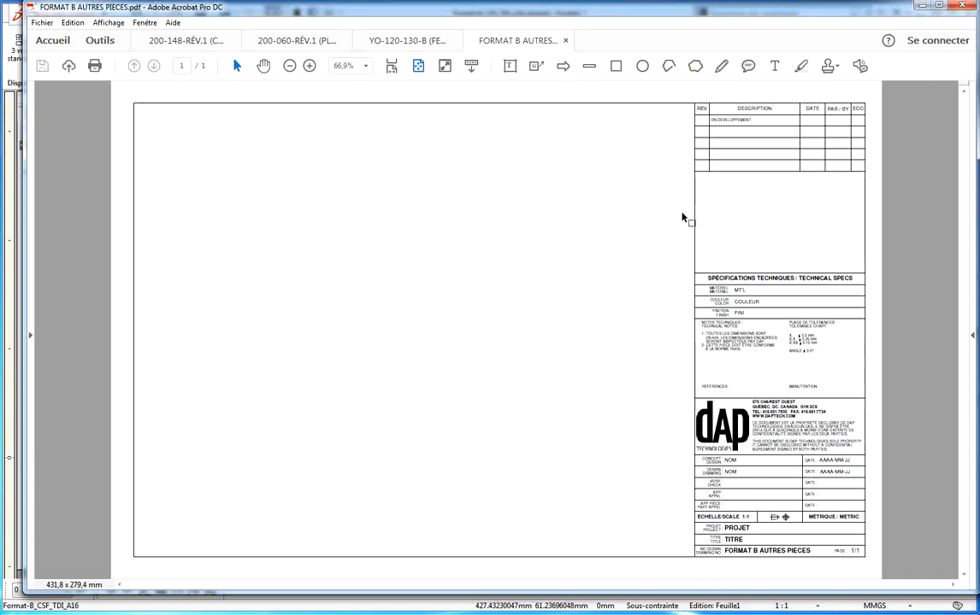
pyautogui.moveTo(541, 9); pyautogui.dragTo(978, 51)
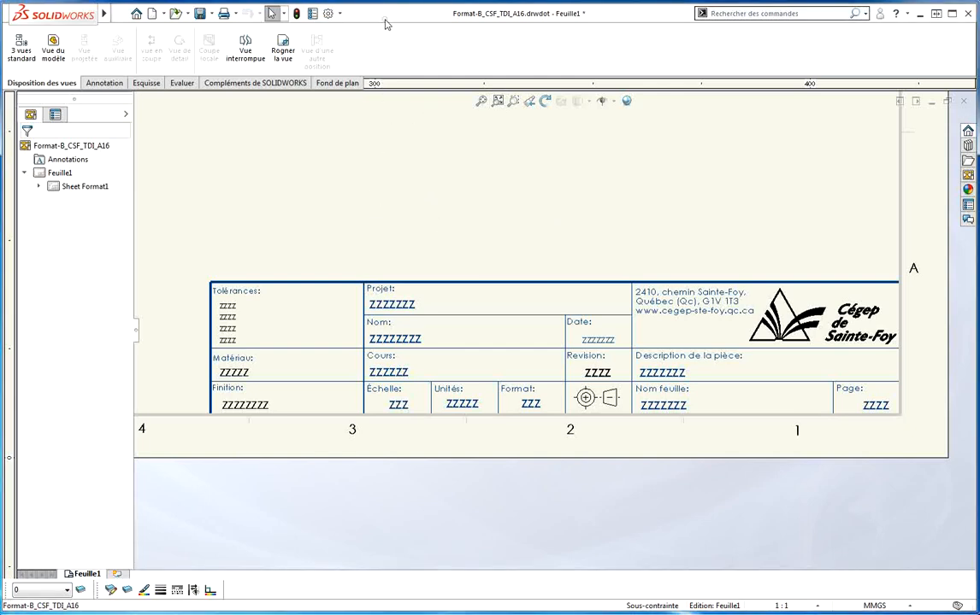
# - Add a text-type custom property named Date with the value 2018-08-21 to the drawing's file properties
pyautogui.click(313, 14)
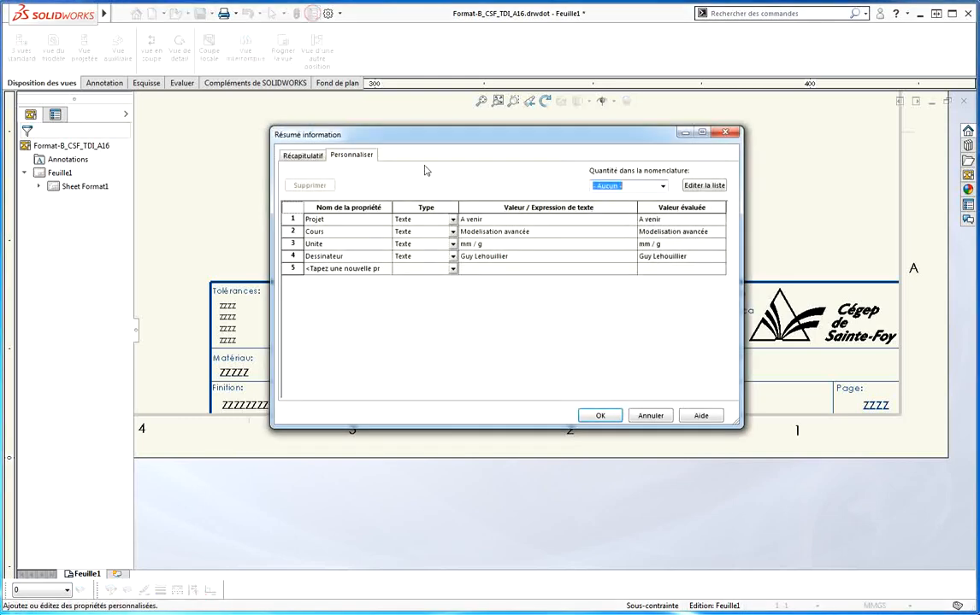
pyautogui.moveTo(478, 143); pyautogui.dragTo(718, 69)
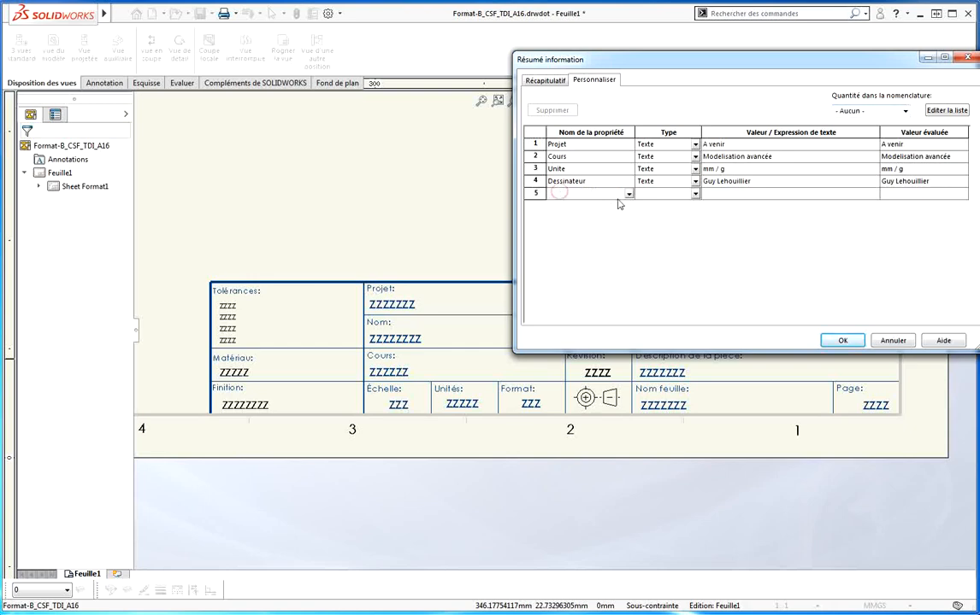
pyautogui.click(598, 194)
pyautogui.click(670, 195)
pyautogui.click(722, 195)
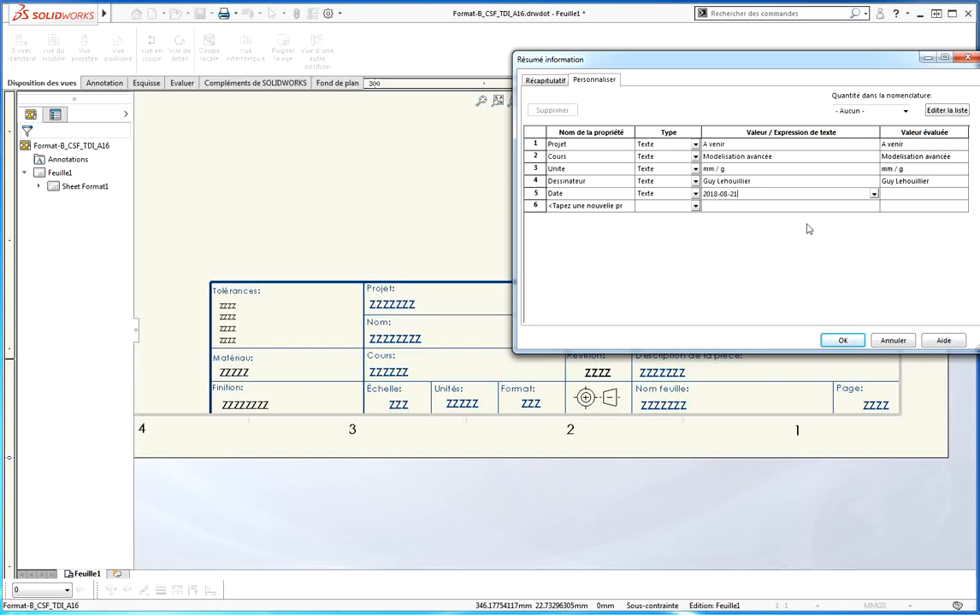
pyautogui.click(794, 183)
pyautogui.click(794, 179)
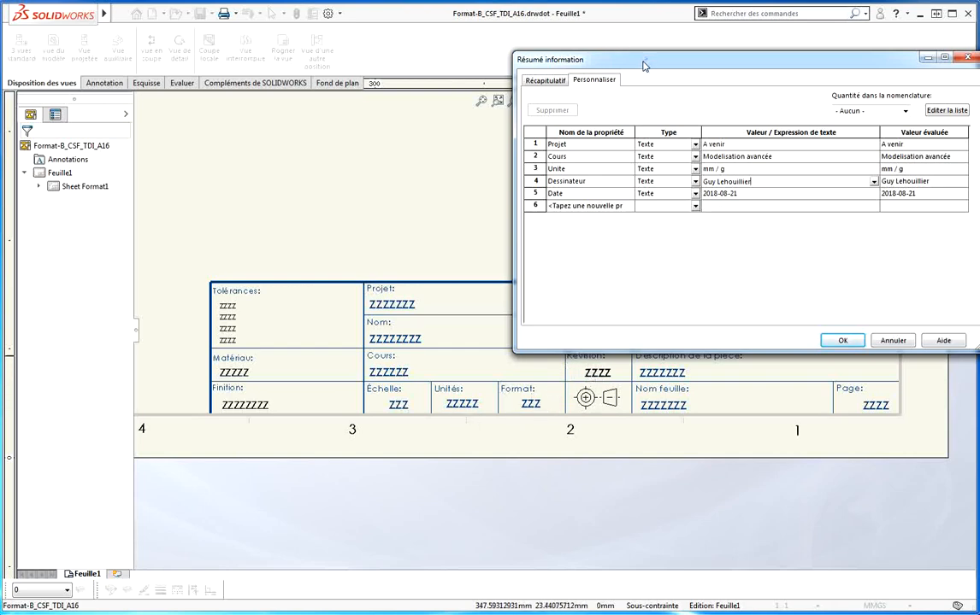
pyautogui.moveTo(643, 66)
pyautogui.mouseDown()
pyautogui.moveTo(274, 203)
pyautogui.moveTo(188, 166)
pyautogui.moveTo(193, 159)
pyautogui.mouseUp()
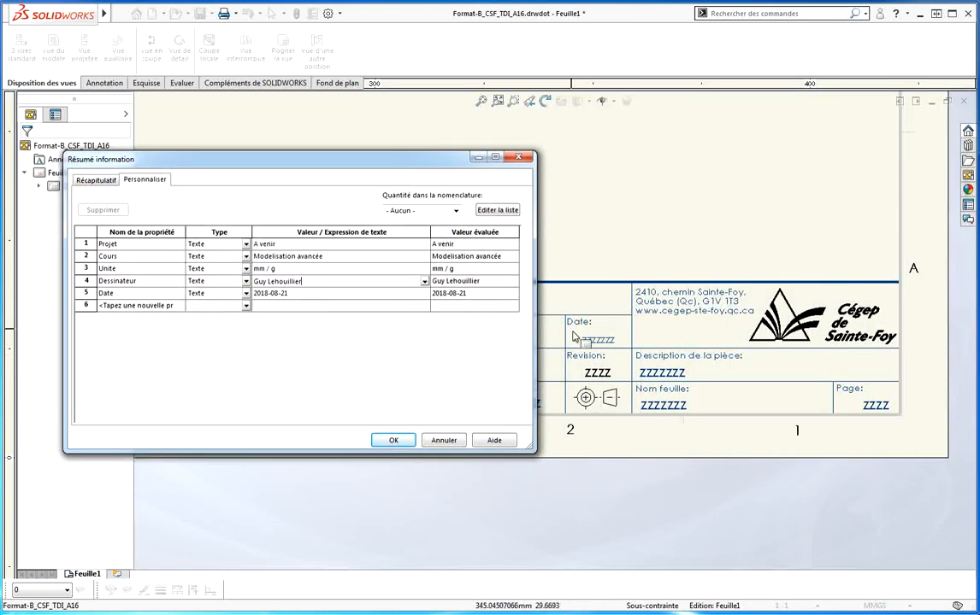
pyautogui.click(393, 440)
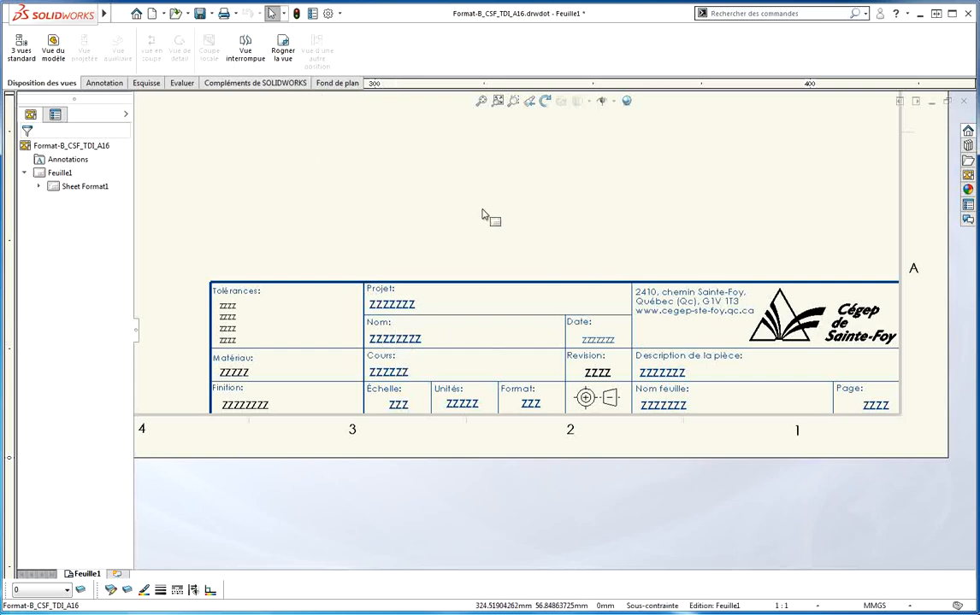
# - Enter sheet format editing and link the placeholder note under Date to the current document's Date property
pyautogui.rightClick(572, 204)
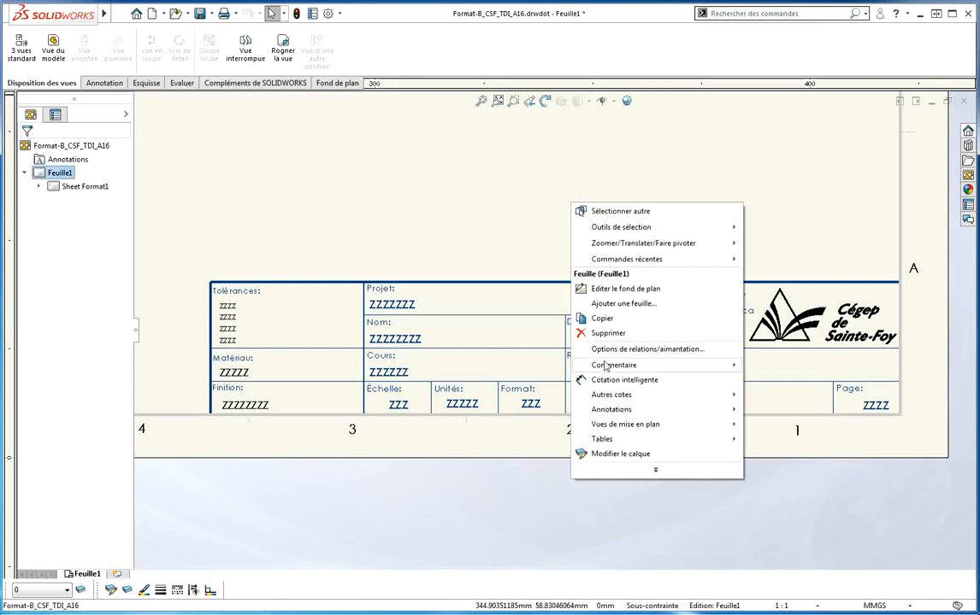
pyautogui.click(598, 289)
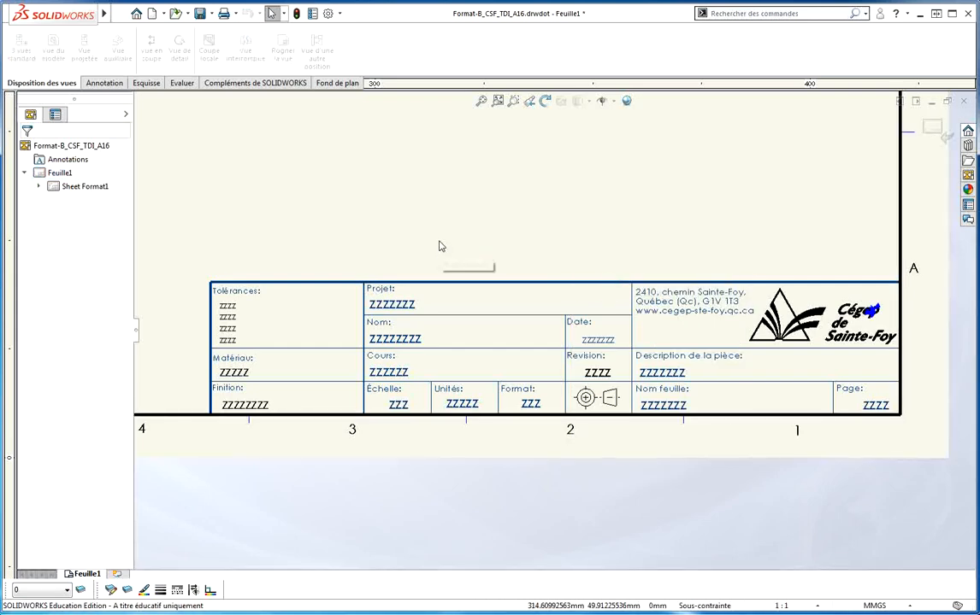
pyautogui.doubleClick(597, 342)
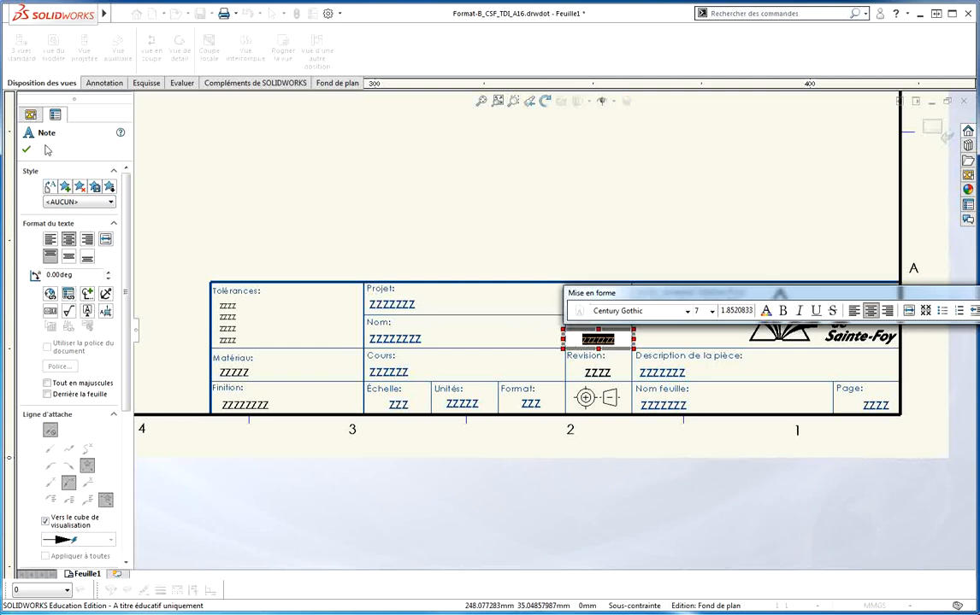
pyautogui.click(69, 294)
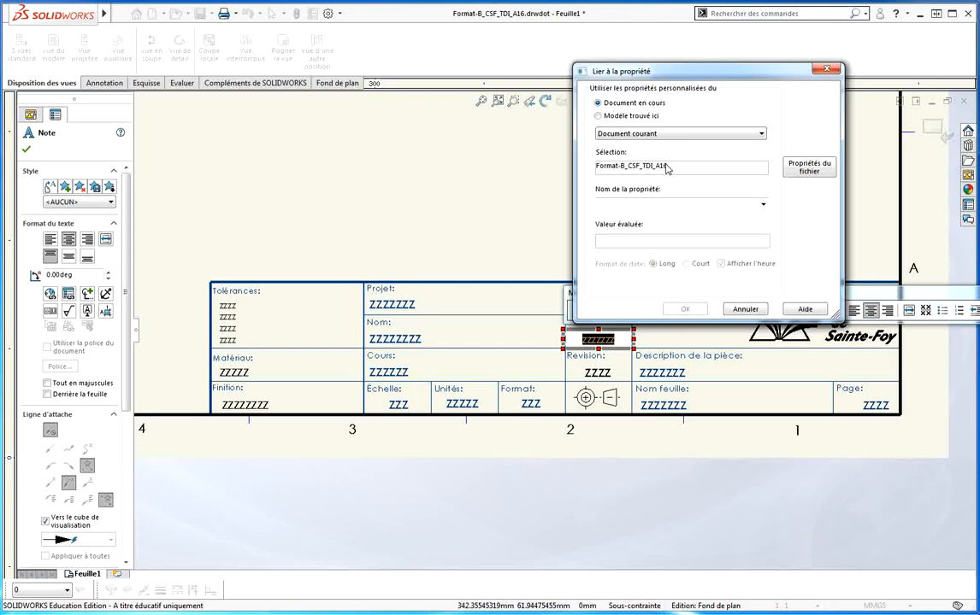
pyautogui.click(763, 204)
pyautogui.click(609, 248)
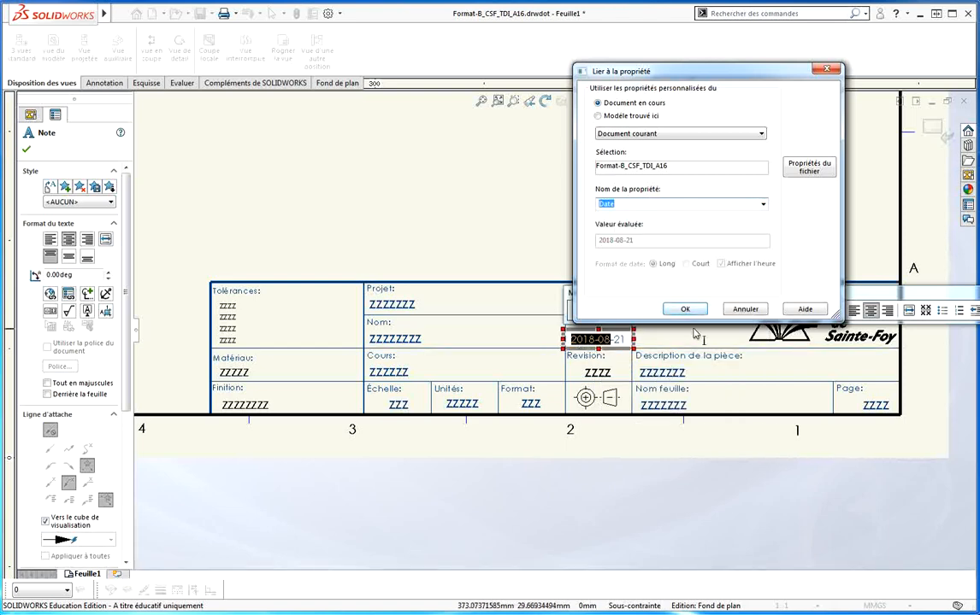
pyautogui.click(685, 310)
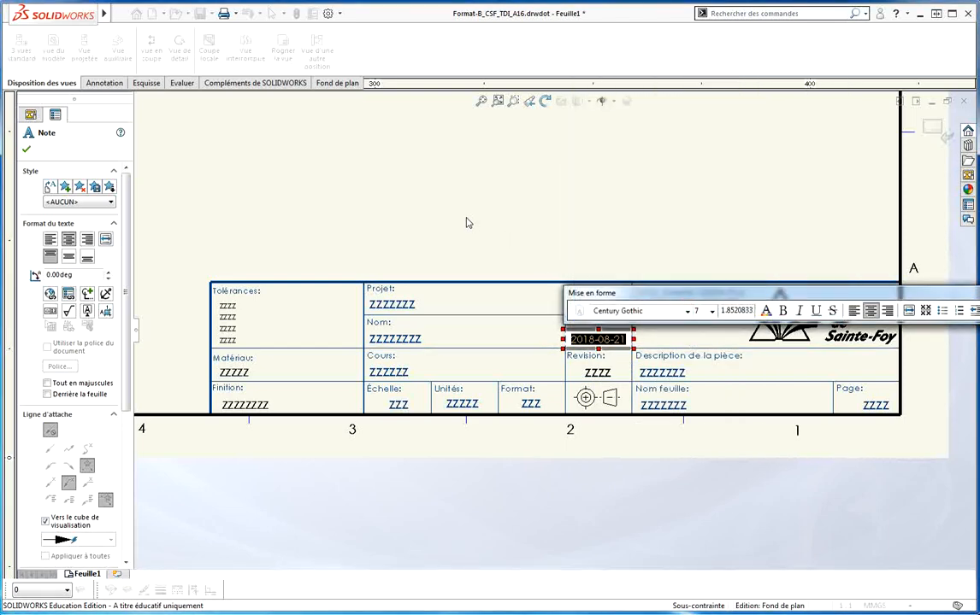
pyautogui.click(489, 216)
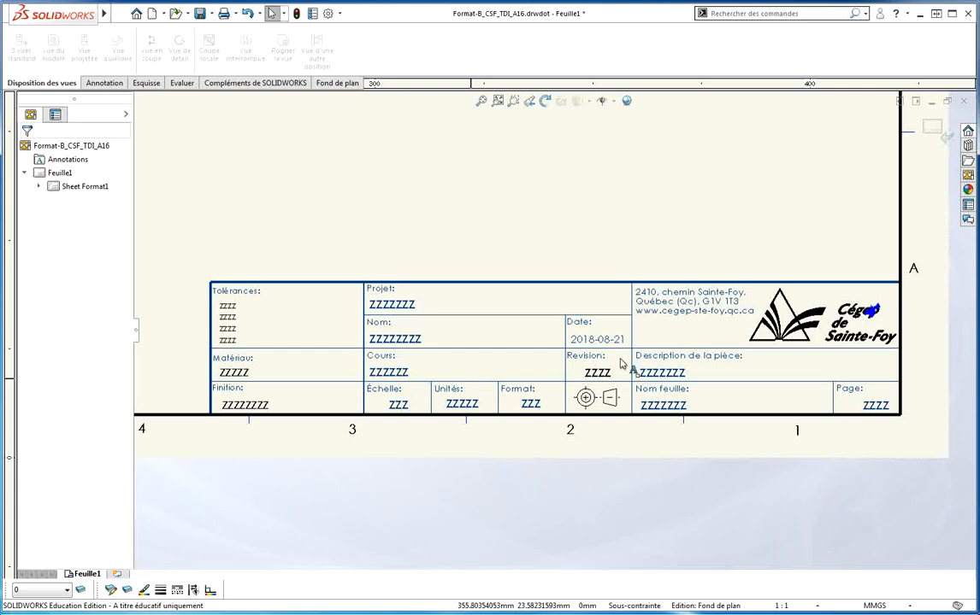
# - Link the placeholder note under Nom to the current document's Dessinateur property
pyautogui.click(381, 340)
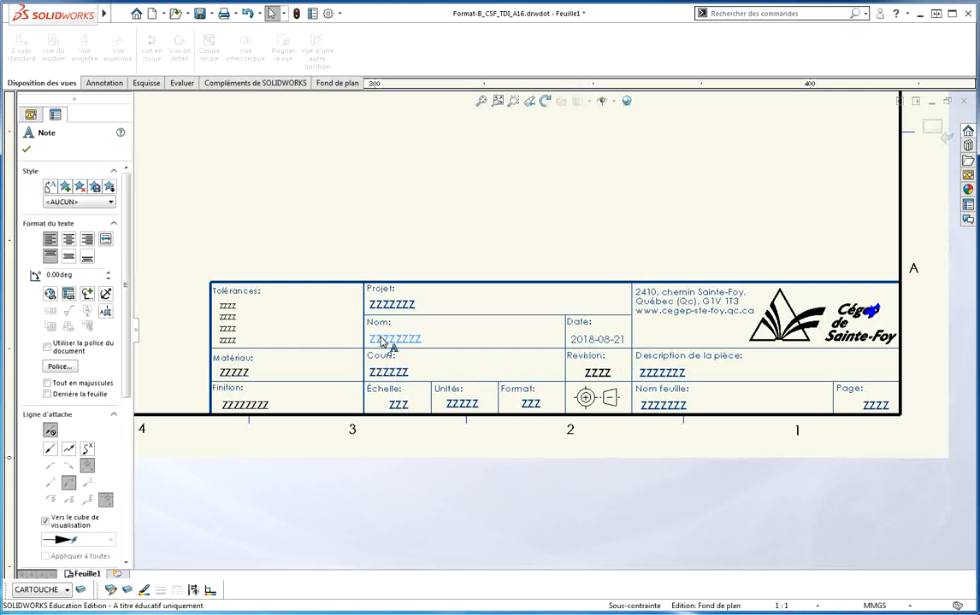
pyautogui.doubleClick(381, 340)
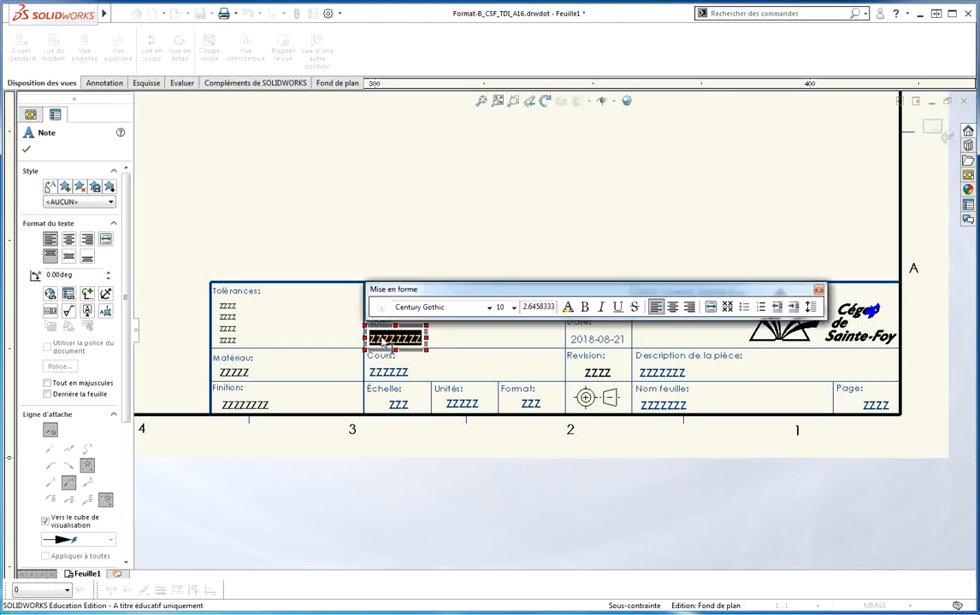
pyautogui.click(70, 293)
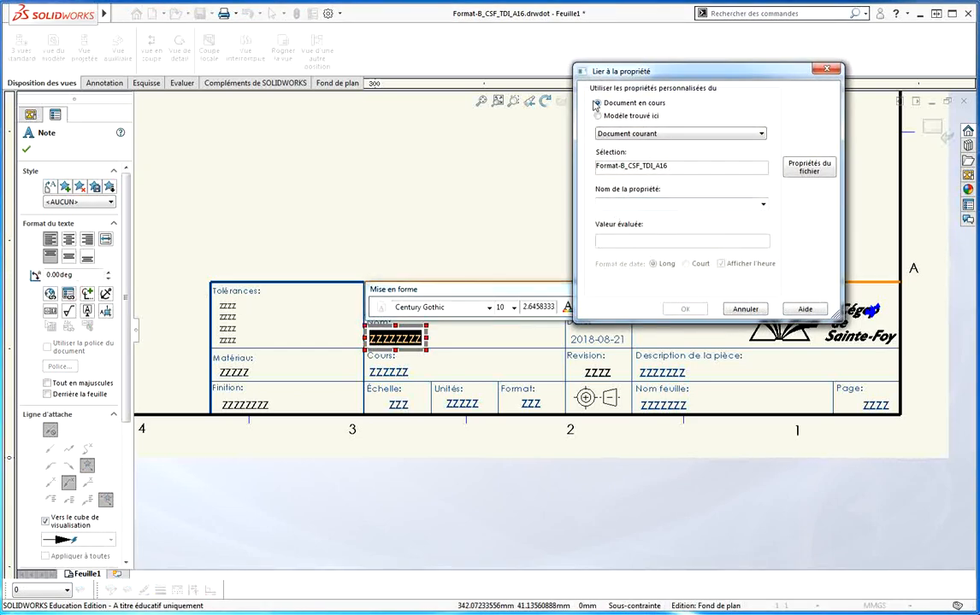
pyautogui.click(762, 204)
pyautogui.click(616, 240)
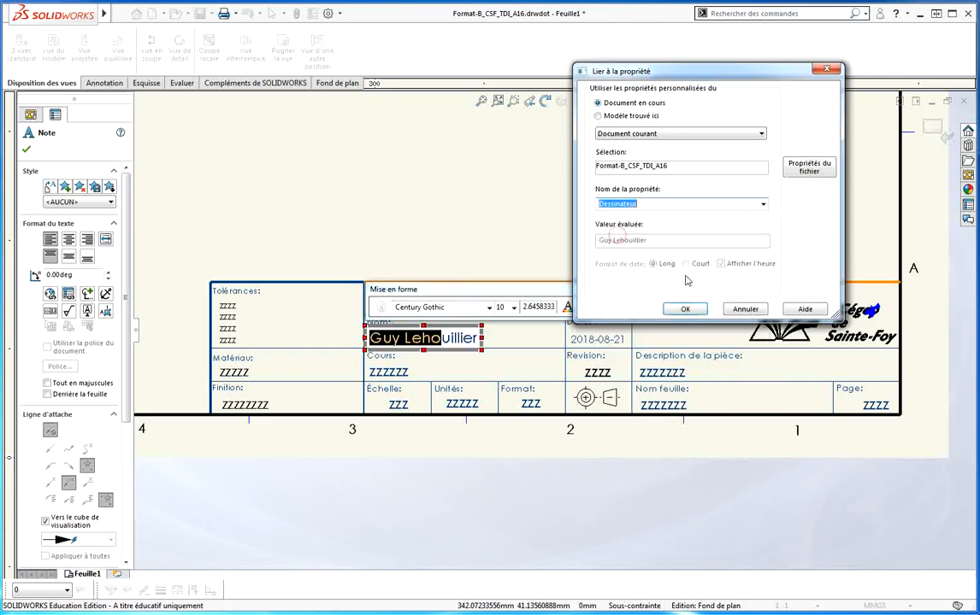
pyautogui.click(685, 309)
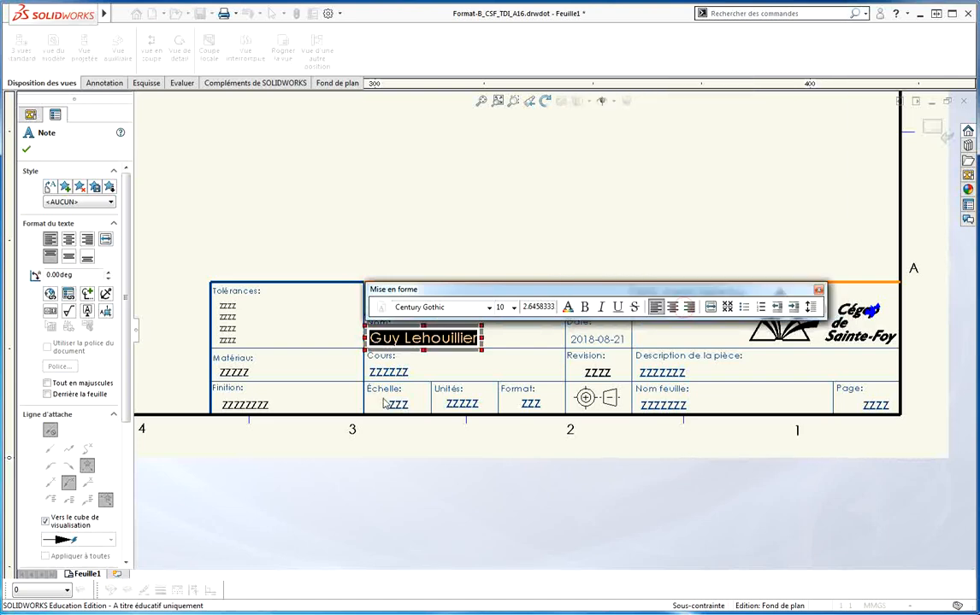
pyautogui.click(398, 373)
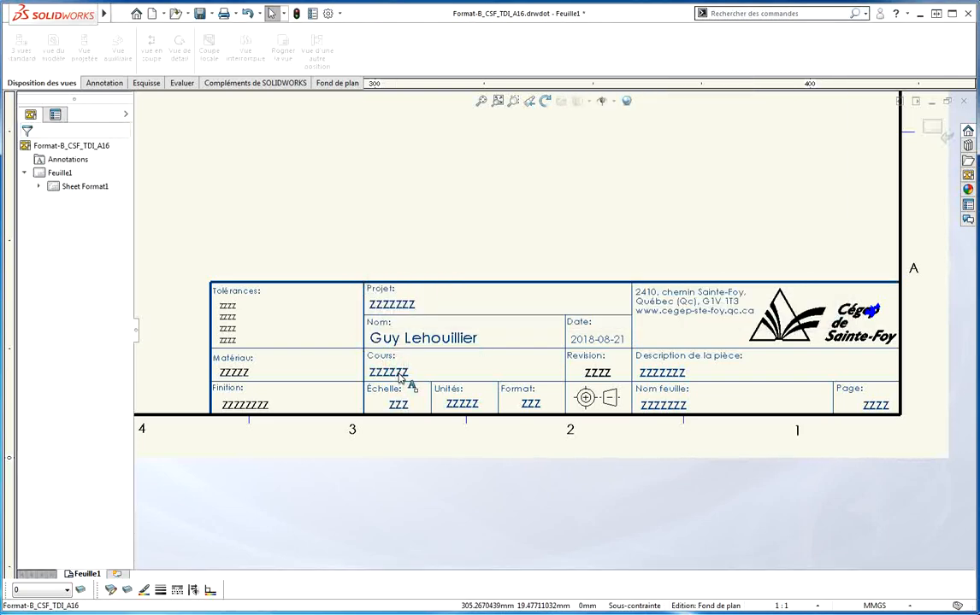
# - Examine the underlying text of the Cours placeholder note and the linked Nom note in the text editing window
pyautogui.click(398, 374)
pyautogui.rightClick(399, 375)
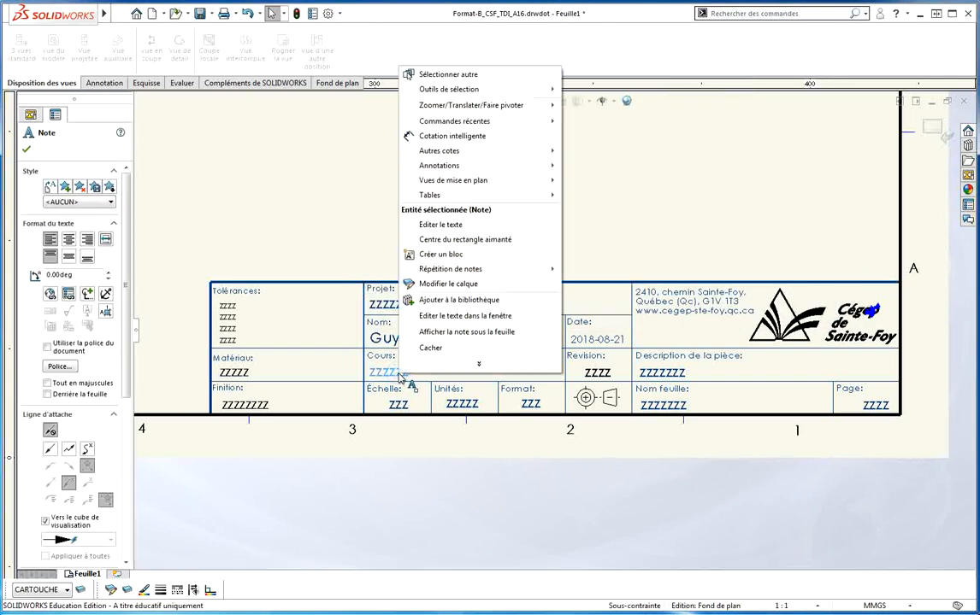
pyautogui.click(436, 315)
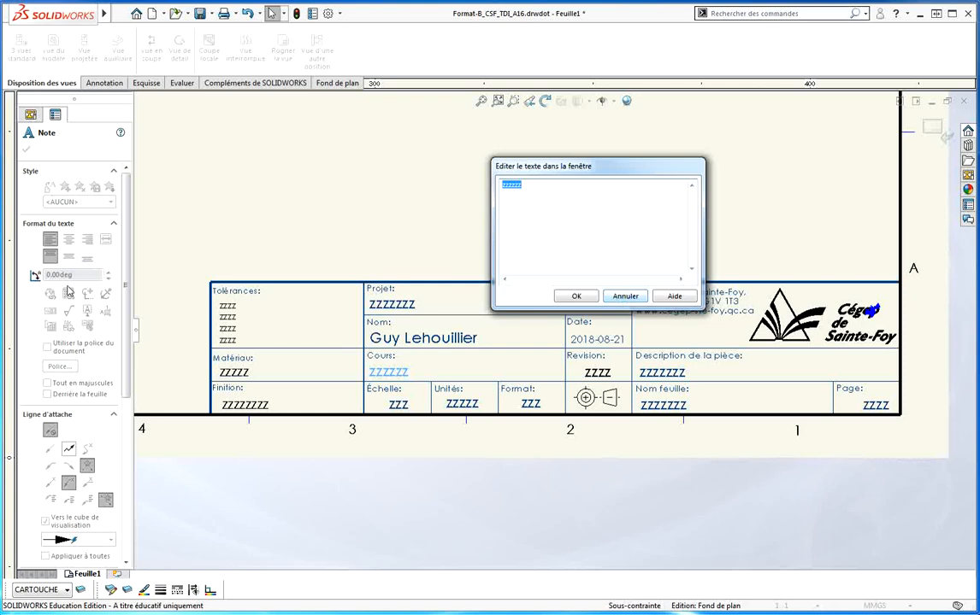
pyautogui.click(626, 296)
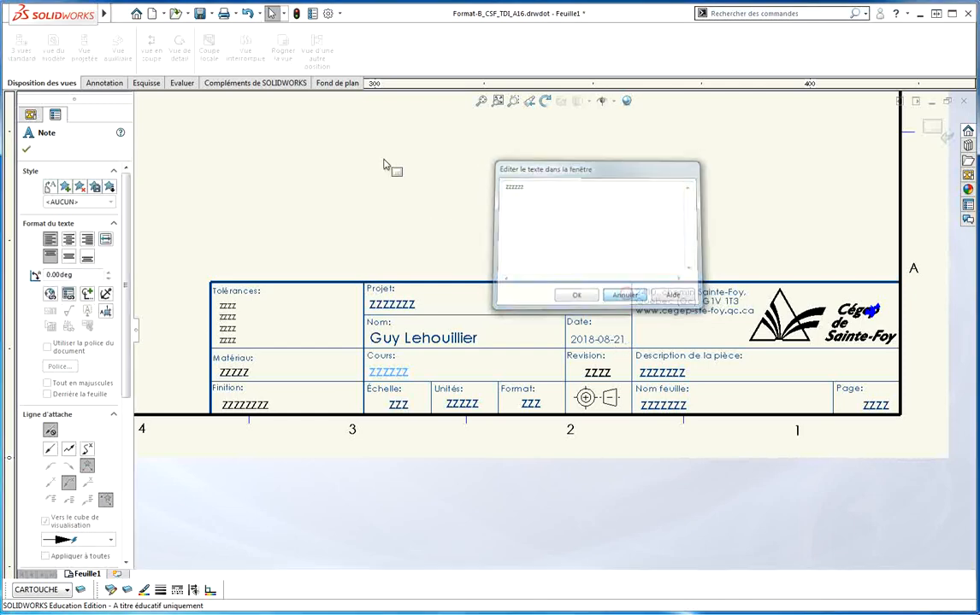
pyautogui.rightClick(411, 339)
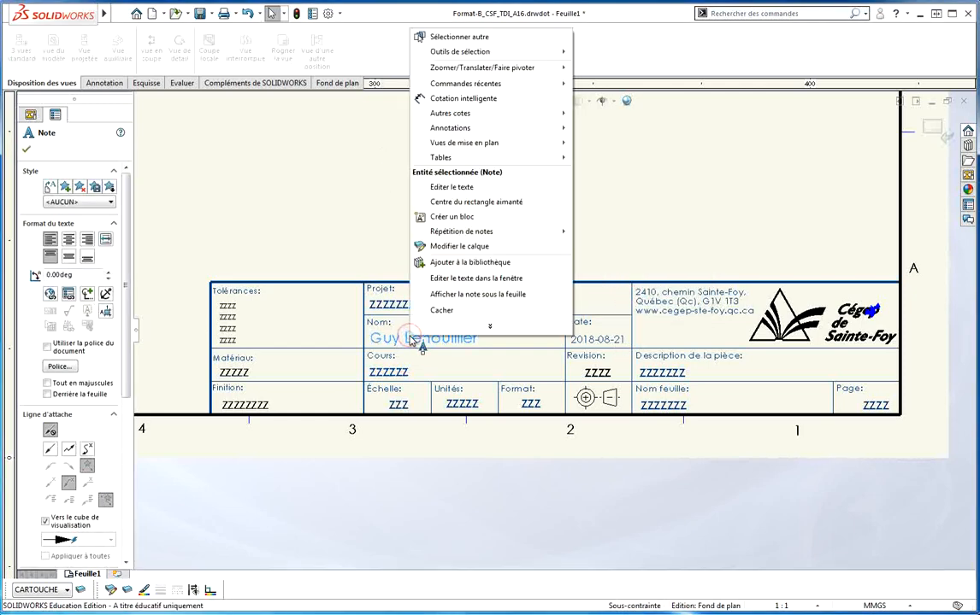
pyautogui.click(477, 278)
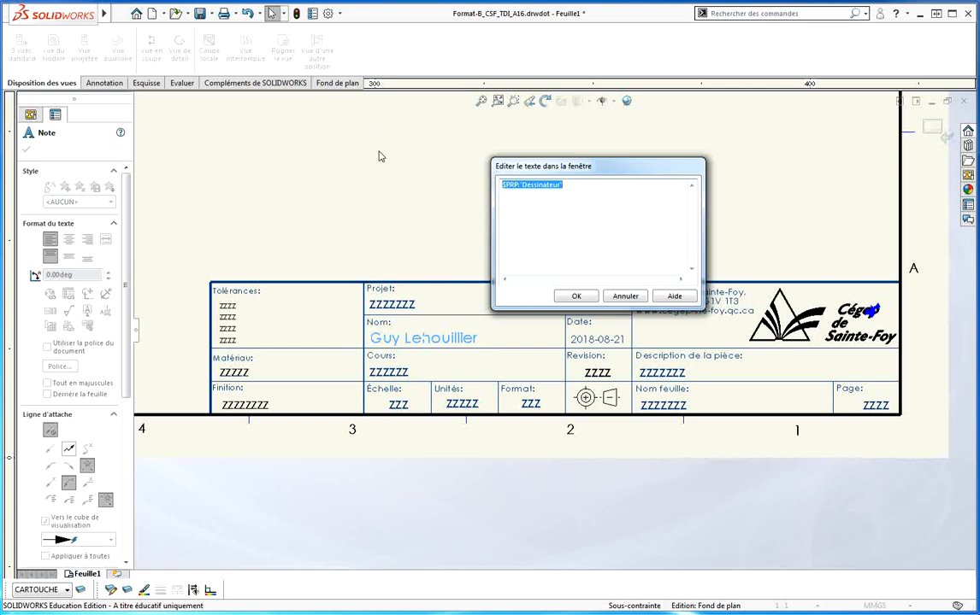
pyautogui.click(627, 296)
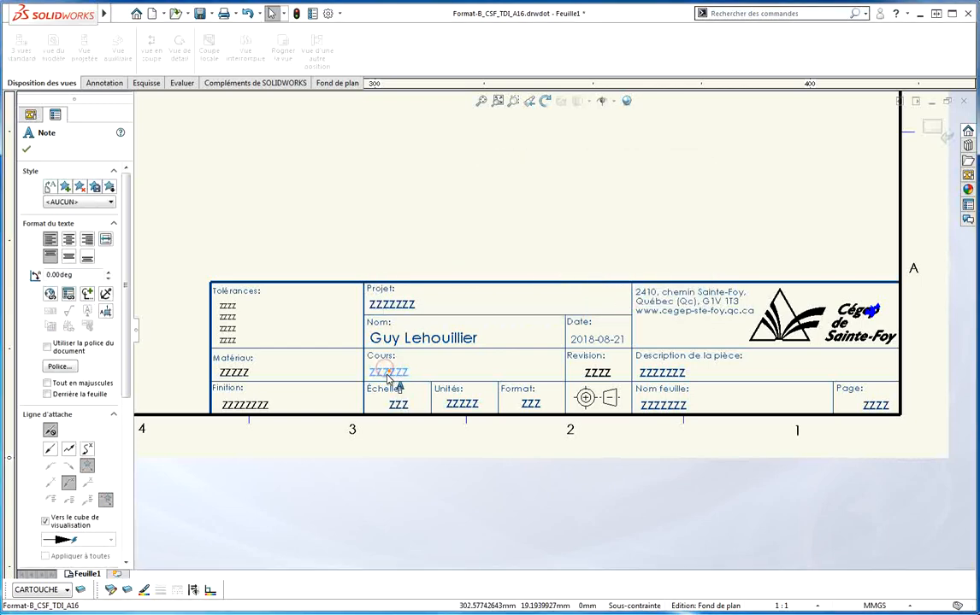
# - Link the placeholder note under Cours to the current document's Cours property
pyautogui.doubleClick(387, 374)
pyautogui.click(69, 294)
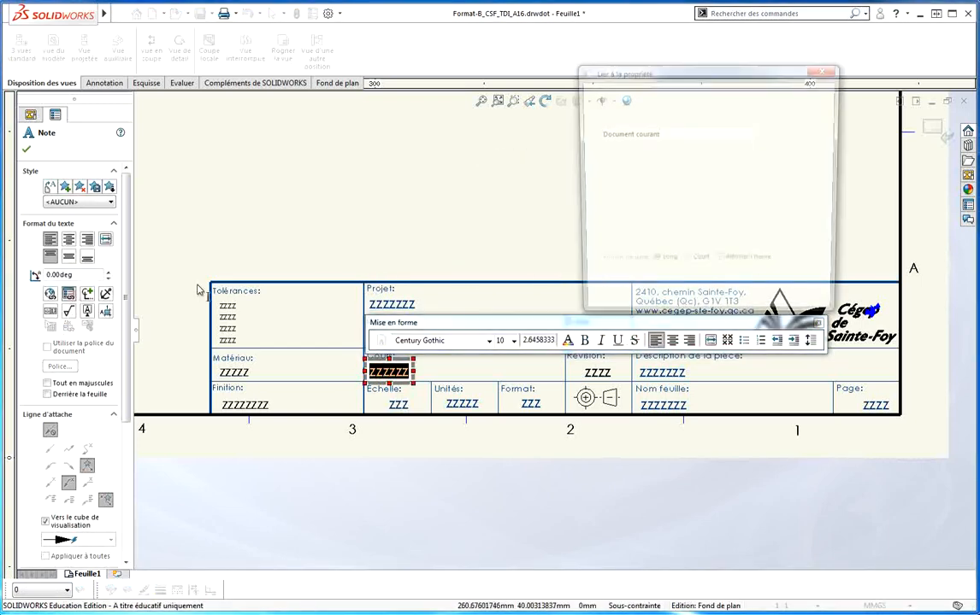
pyautogui.click(646, 207)
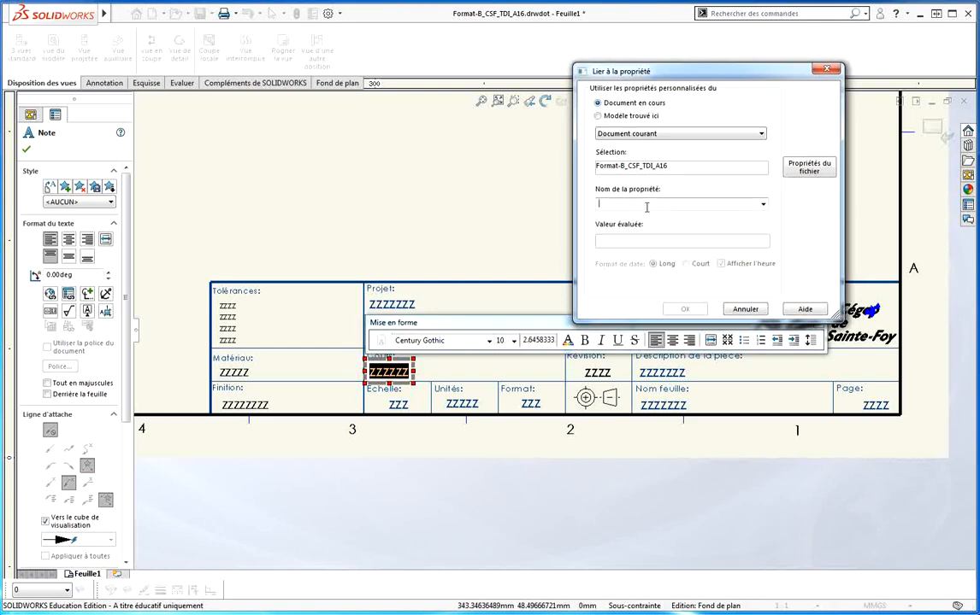
pyautogui.click(763, 205)
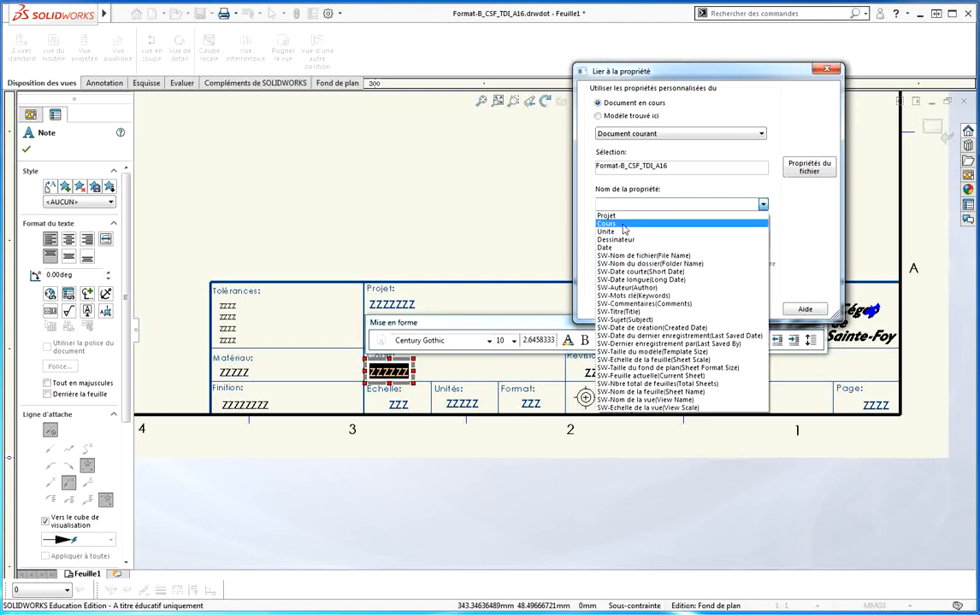
pyautogui.click(623, 225)
pyautogui.click(685, 309)
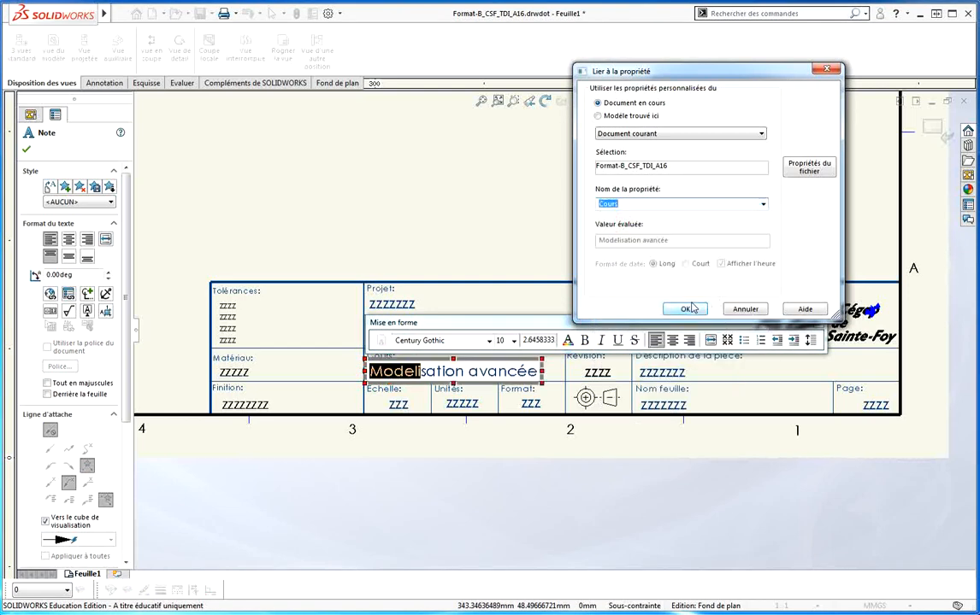
pyautogui.click(424, 137)
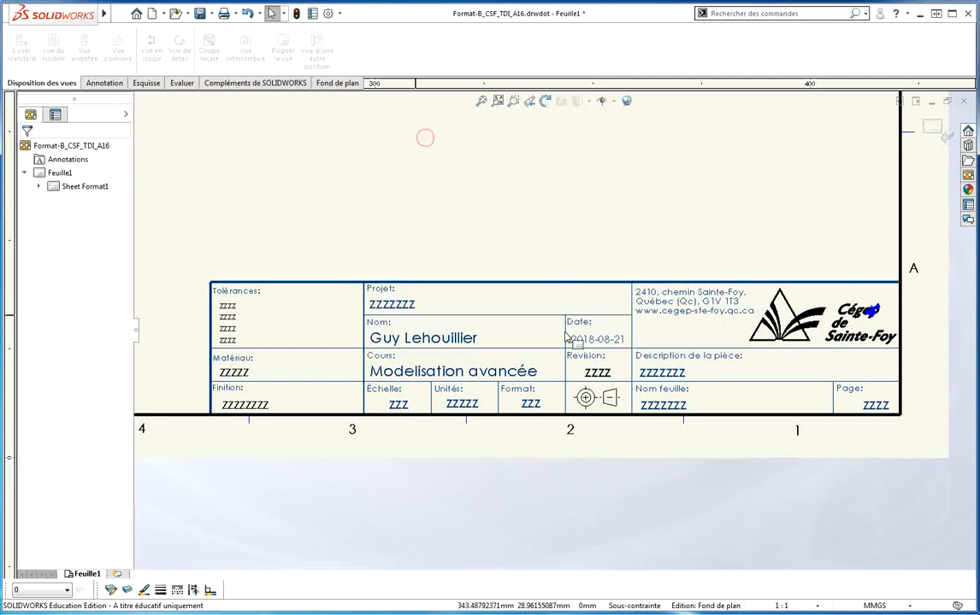
# - Link the placeholder note under Projet to the current document's Projet property
pyautogui.click(397, 307)
pyautogui.doubleClick(397, 307)
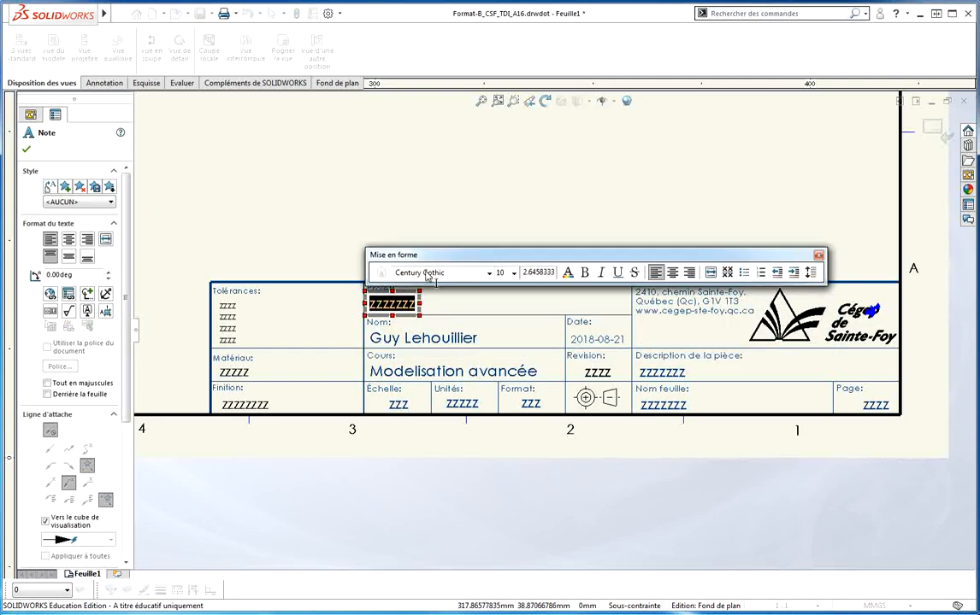
pyautogui.click(68, 294)
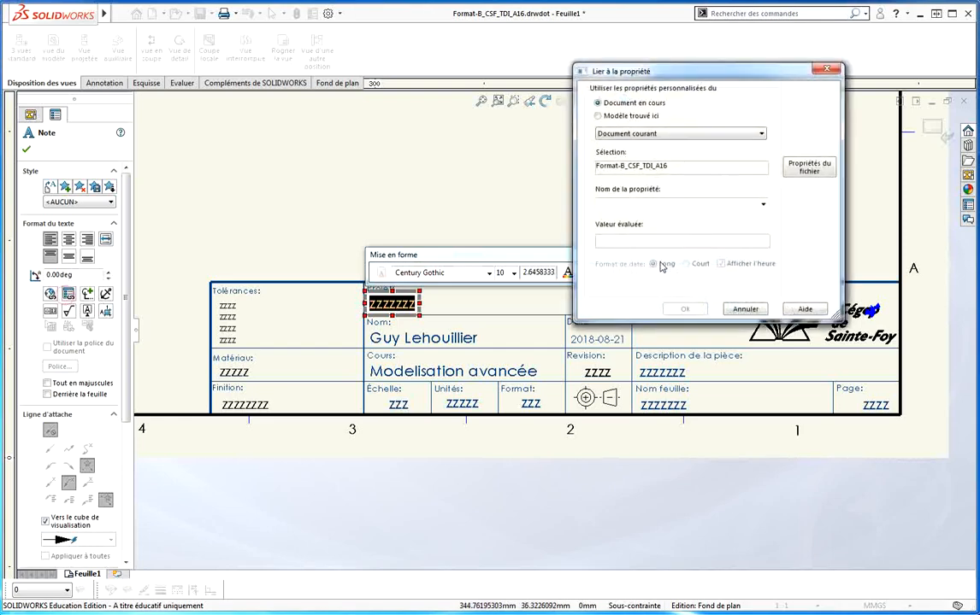
pyautogui.click(762, 203)
pyautogui.click(624, 216)
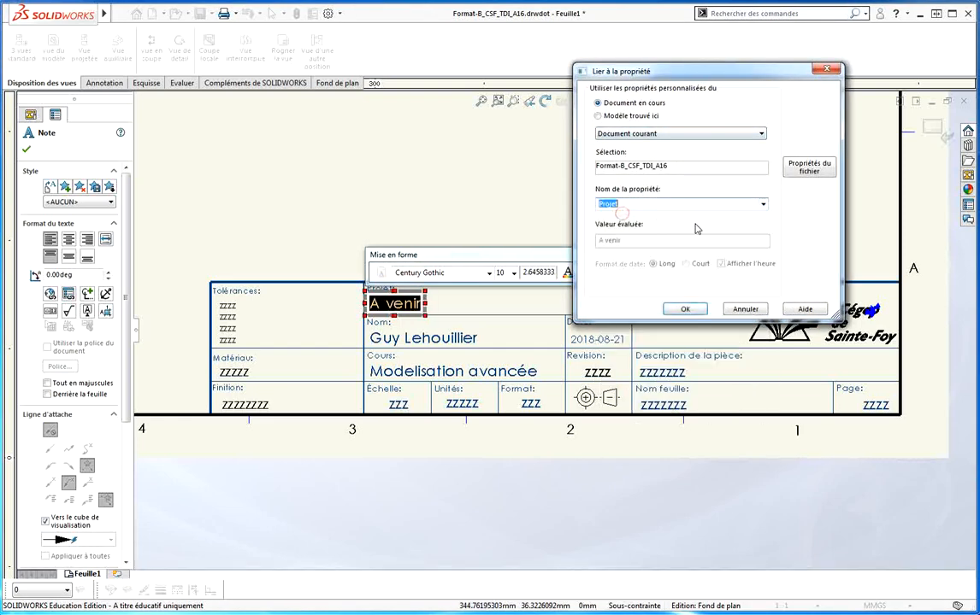
pyautogui.click(687, 308)
pyautogui.click(529, 301)
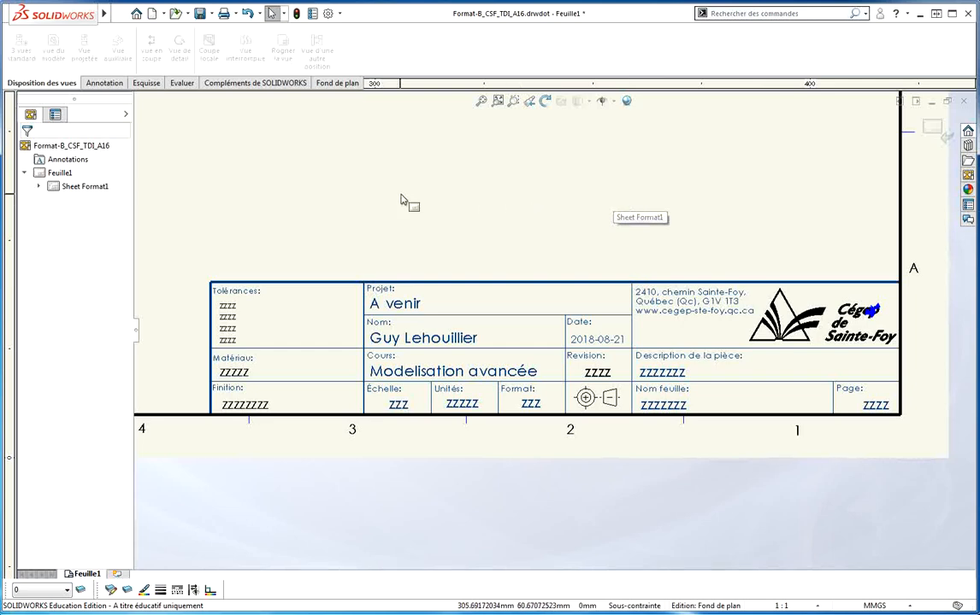
# - Exit sheet format editing and return to the drawing sheet
pyautogui.click(391, 221)
pyautogui.scroll(7, 381, 201)
pyautogui.scroll(-2, 381, 201)
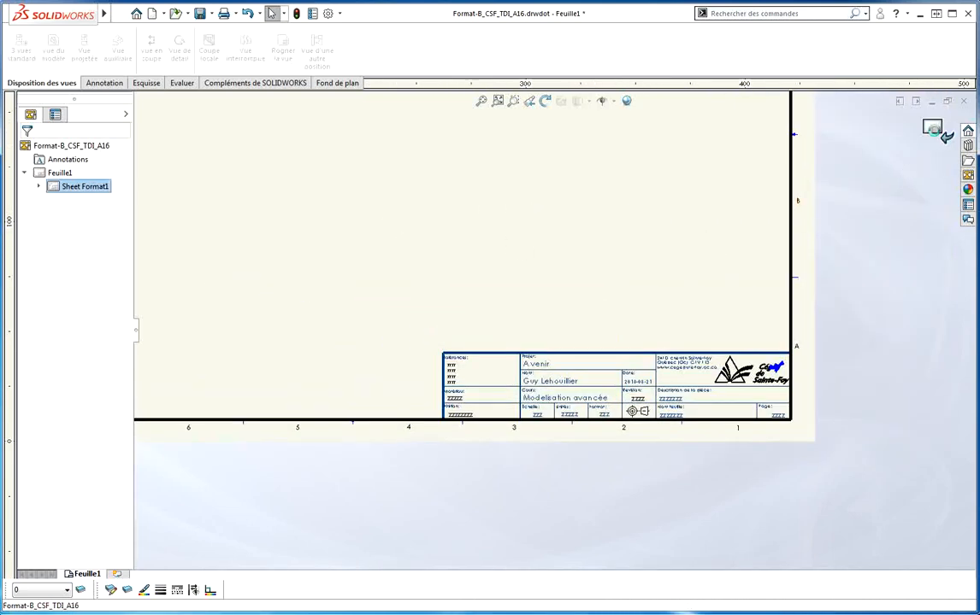
pyautogui.click(933, 129)
pyautogui.scroll(6, 556, 235)
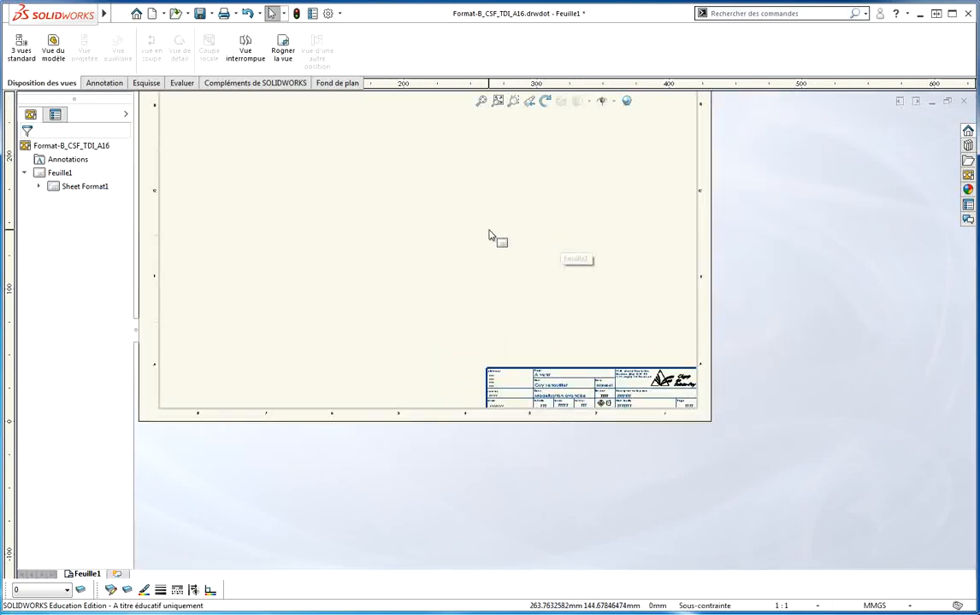
pyautogui.scroll(-2, 453, 248)
pyautogui.moveTo(458, 295); pyautogui.dragTo(524, 325, button='middle')
pyautogui.scroll(-1, 524, 326)
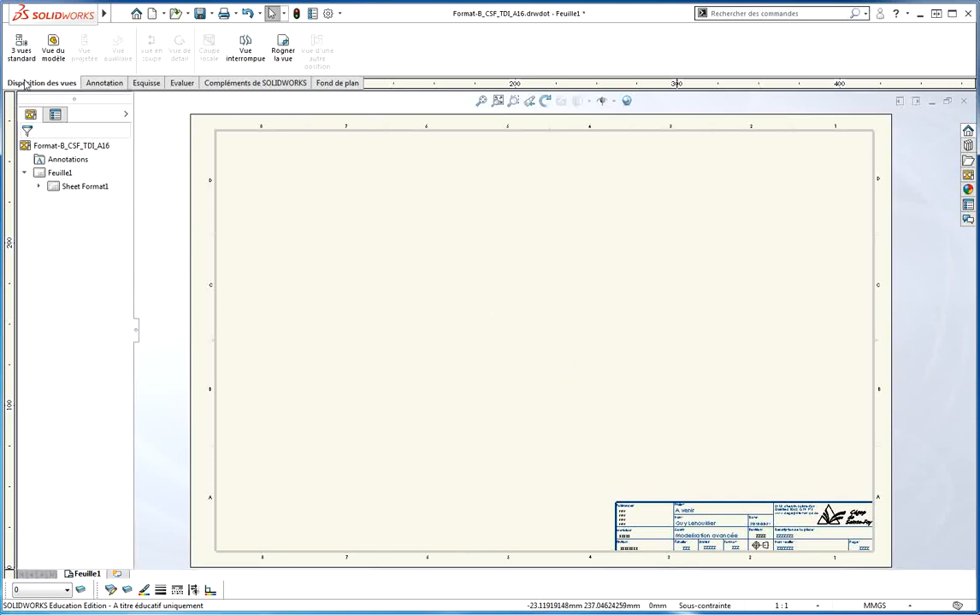
# - Start a model view and load Template-part01.SLDPRT from the 01b- Propriétés folder under 01- Sem 1
pyautogui.click(87, 82)
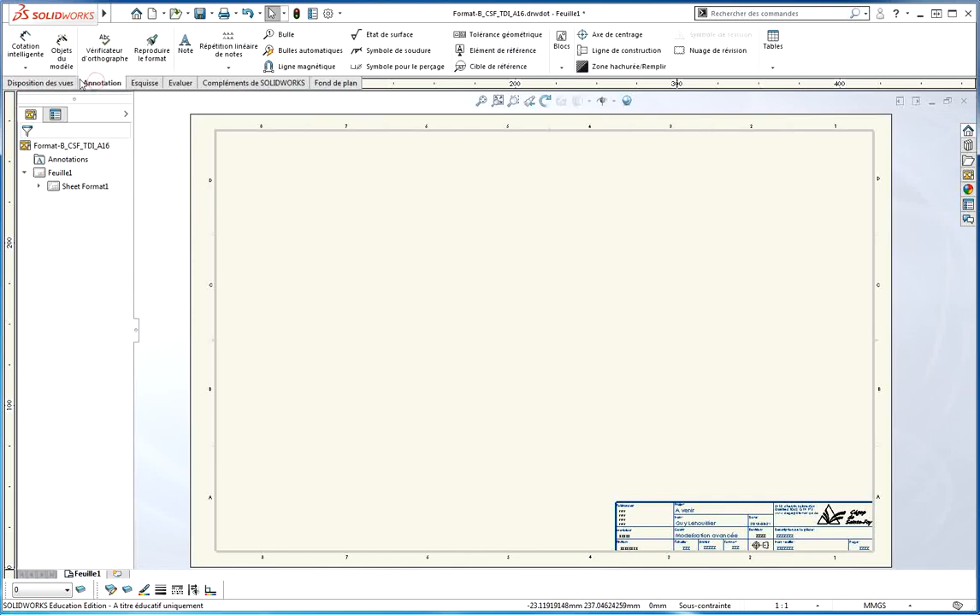
pyautogui.click(70, 82)
pyautogui.click(51, 53)
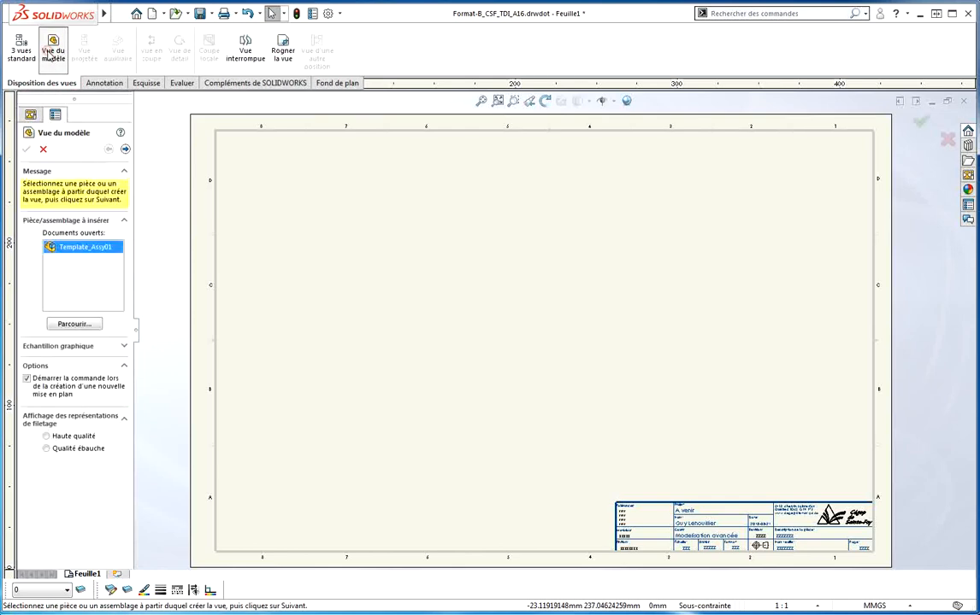
pyautogui.click(74, 325)
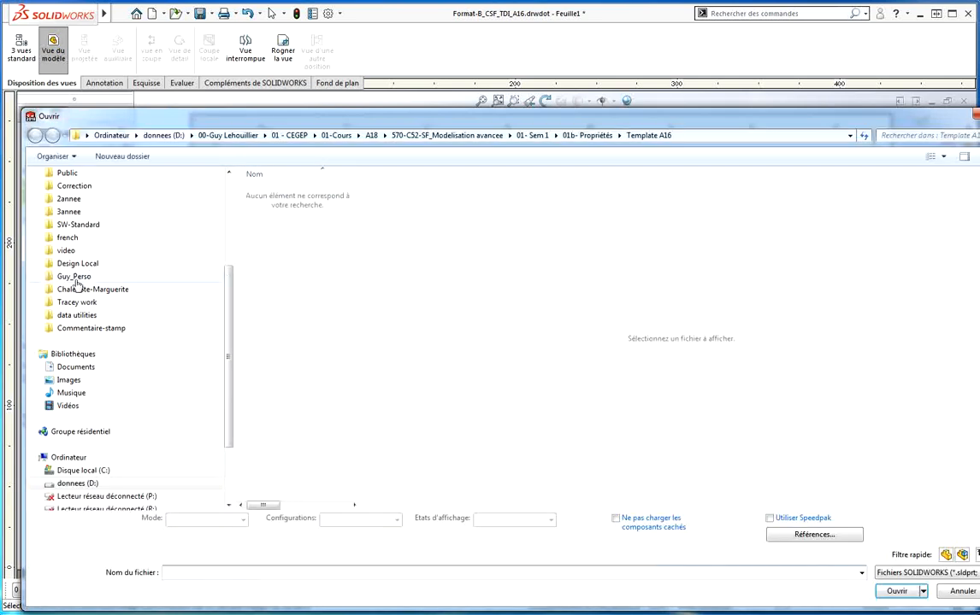
pyautogui.moveTo(227, 305); pyautogui.dragTo(233, 198)
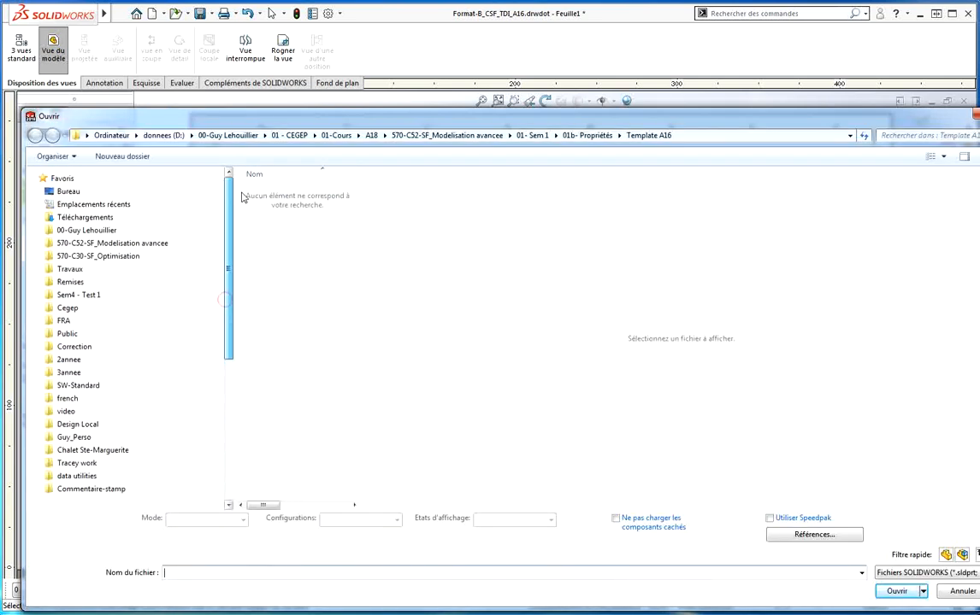
pyautogui.click(109, 245)
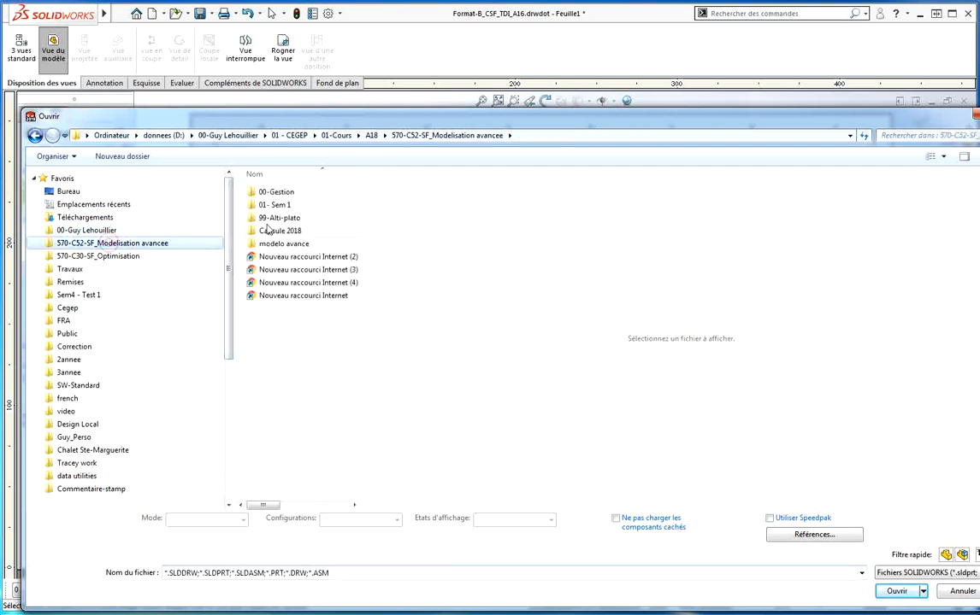
pyautogui.doubleClick(272, 203)
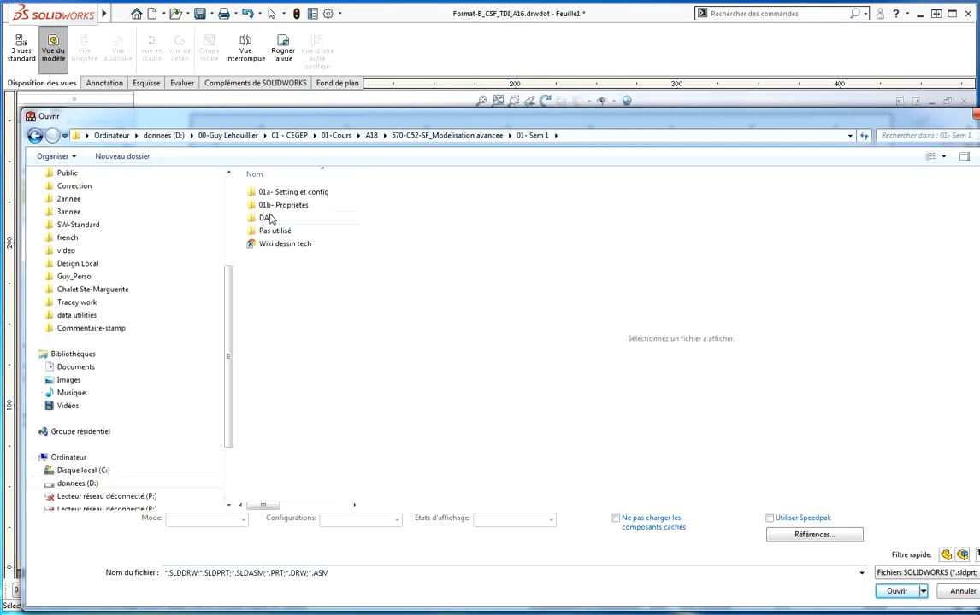
pyautogui.doubleClick(274, 207)
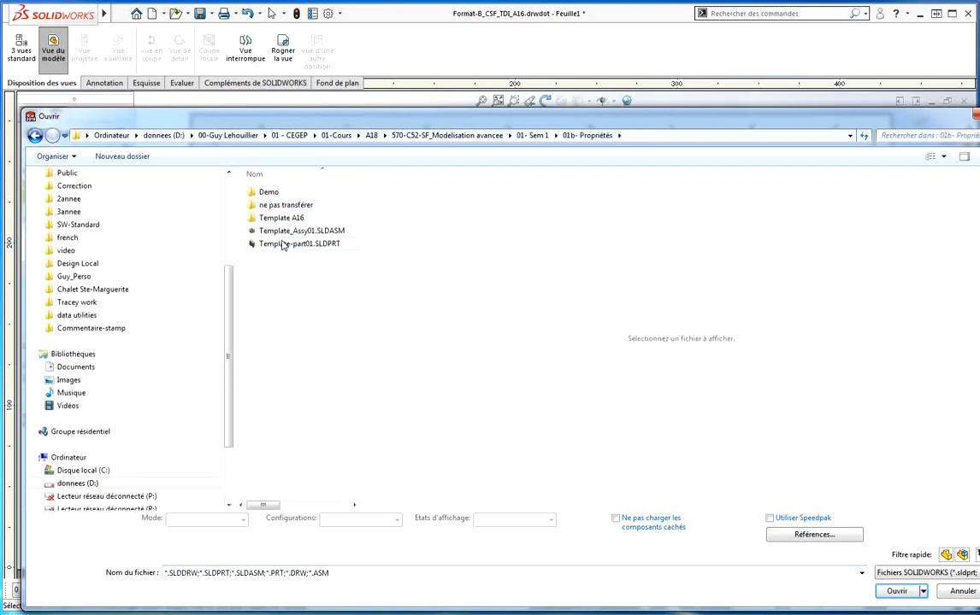
pyautogui.click(299, 245)
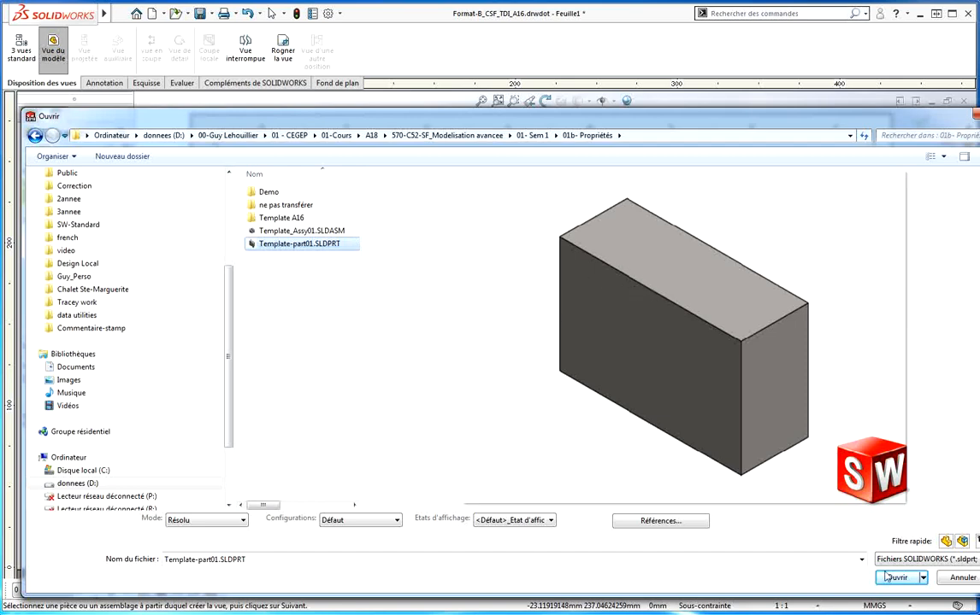
pyautogui.moveTo(641, 111); pyautogui.dragTo(616, 71)
pyautogui.click(871, 537)
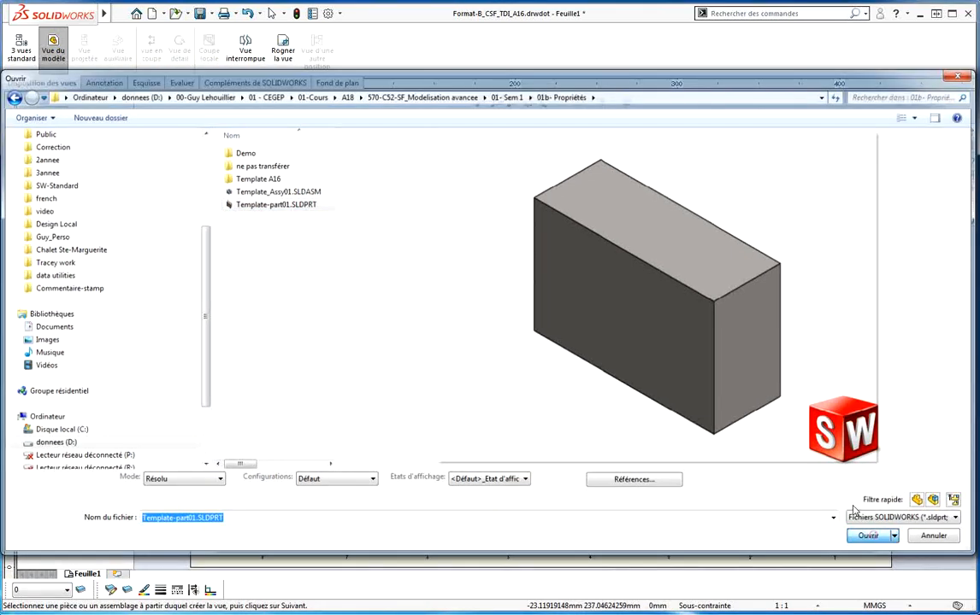
# - Place a single view of the part near the middle of the sheet, without any projected views
pyautogui.click(544, 306)
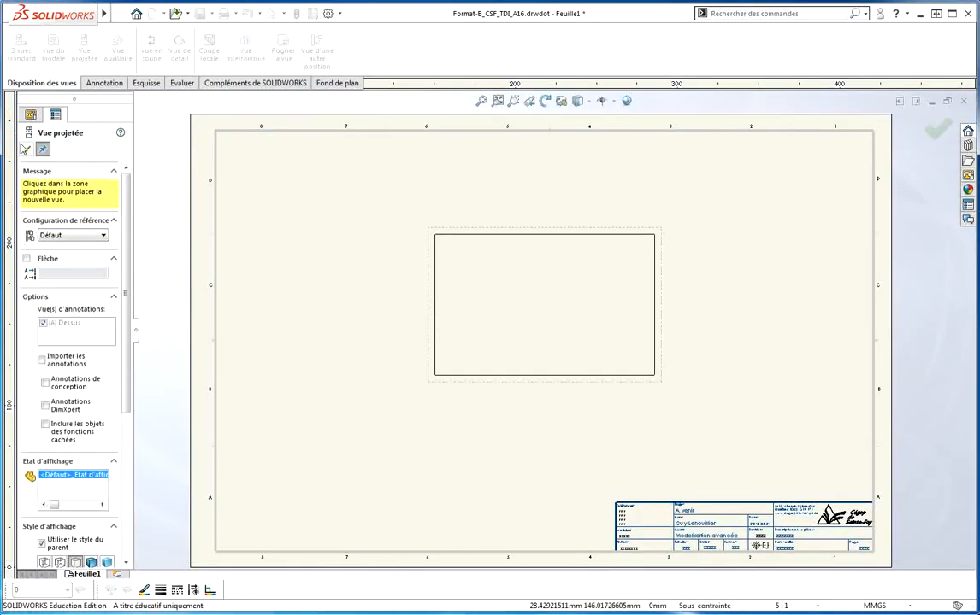
pyautogui.click(27, 149)
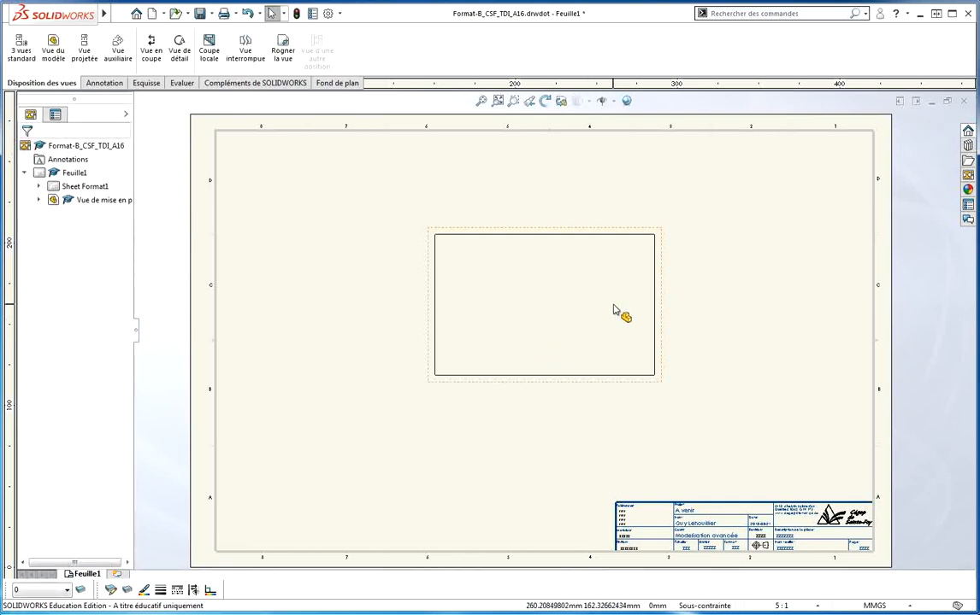
pyautogui.click(737, 325)
# - Open the part from its drawing view and bring up its custom file properties
pyautogui.click(638, 313)
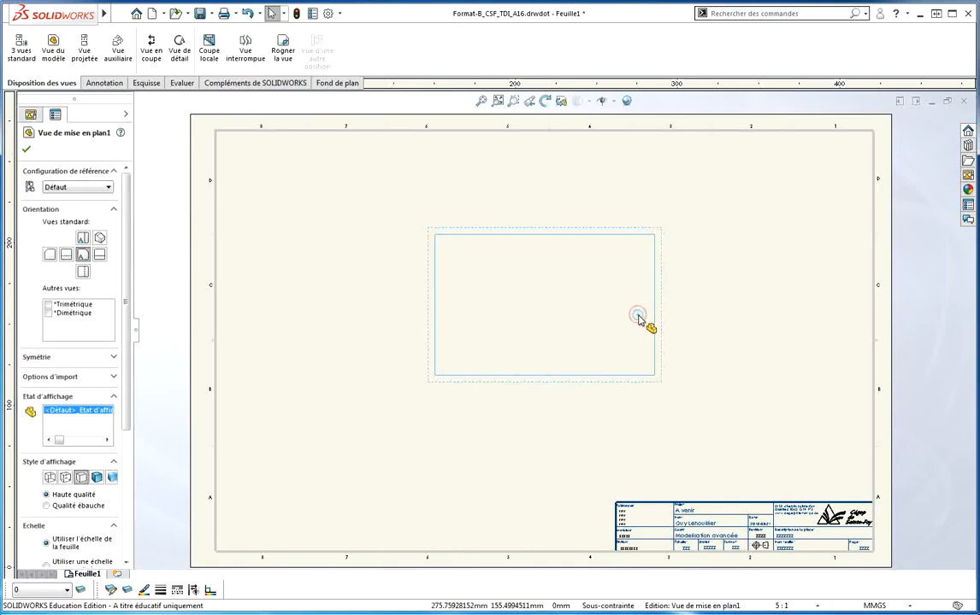
pyautogui.rightClick(638, 313)
pyautogui.click(648, 214)
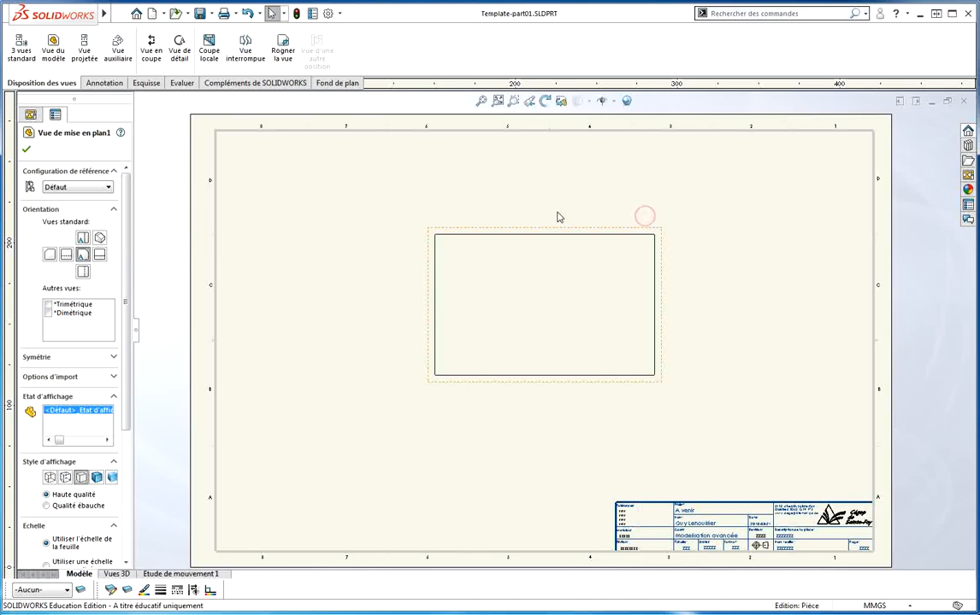
pyautogui.click(313, 14)
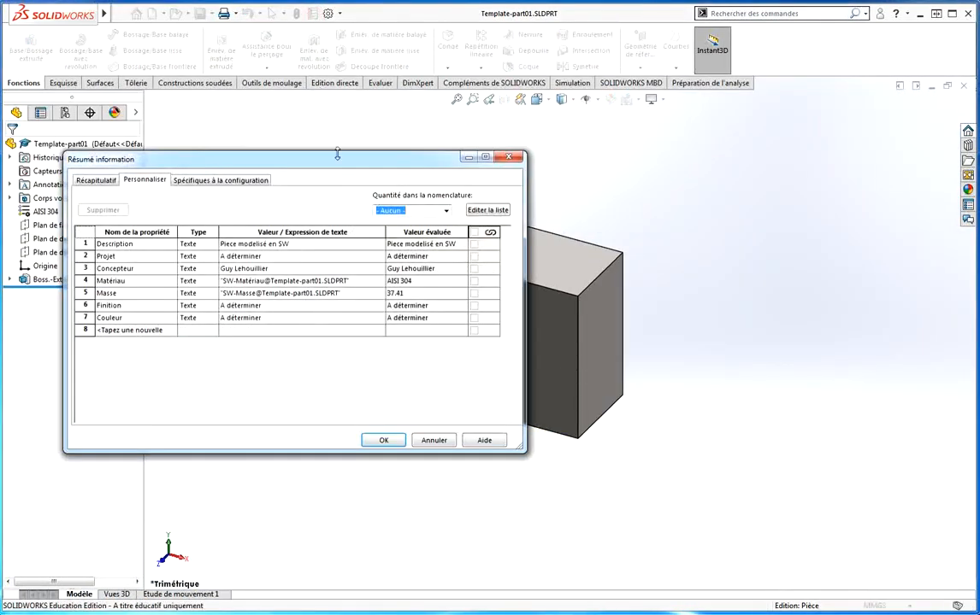
pyautogui.moveTo(338, 162); pyautogui.dragTo(750, 34)
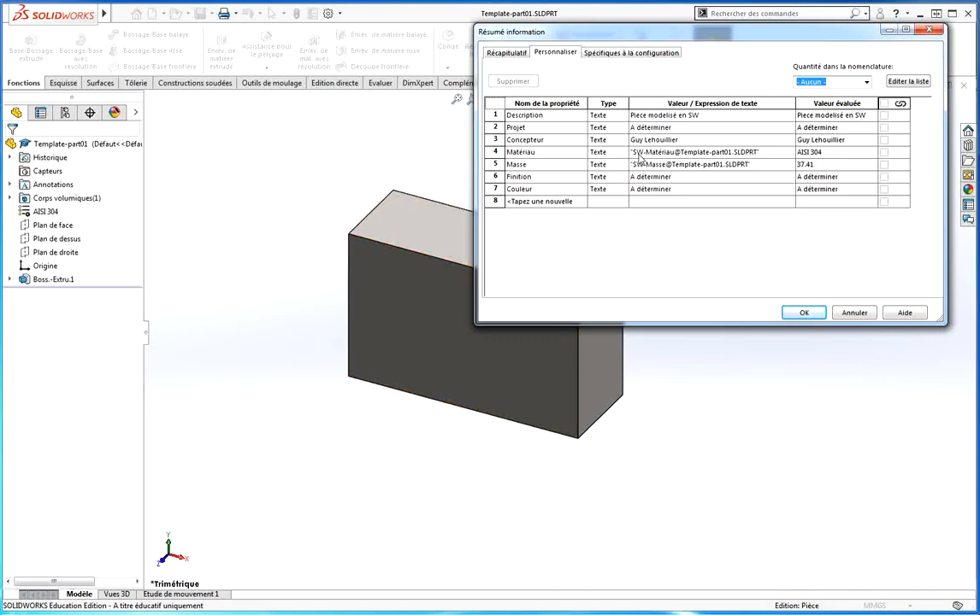
# - Delete the existing Matériau custom property and add a new Matériau property in the empty row
pyautogui.click(495, 153)
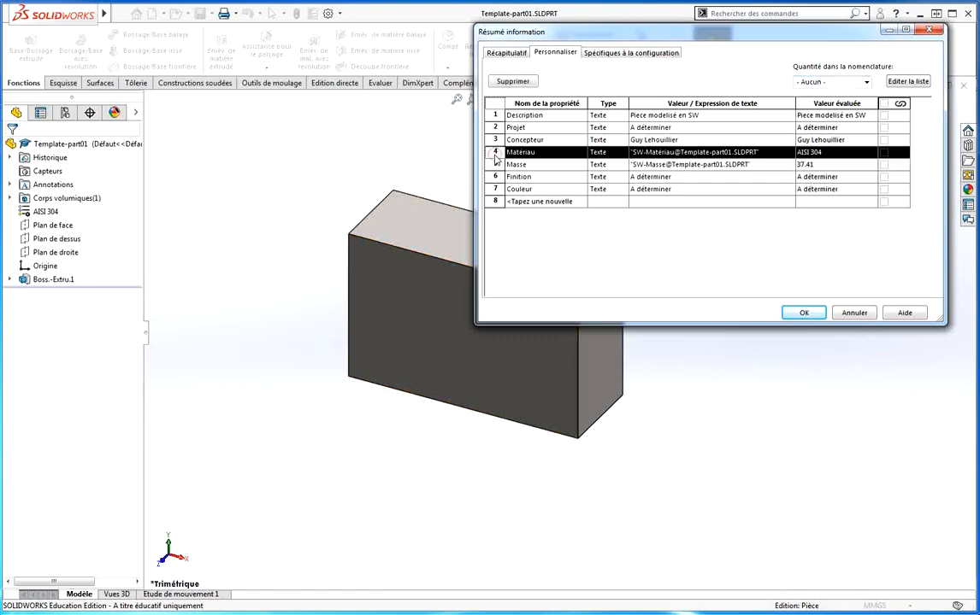
pyautogui.press('Delete')
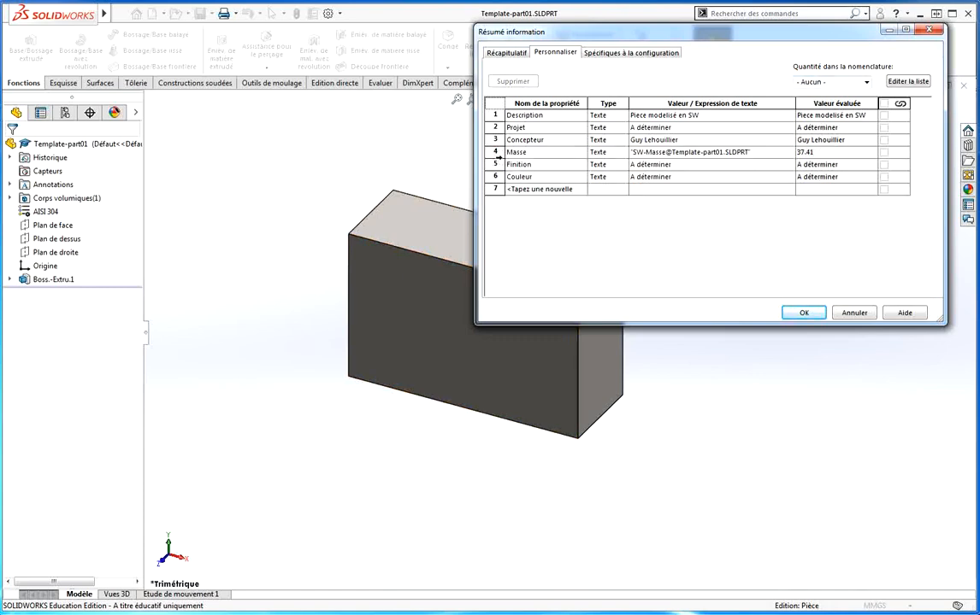
pyautogui.click(573, 190)
pyautogui.click(581, 191)
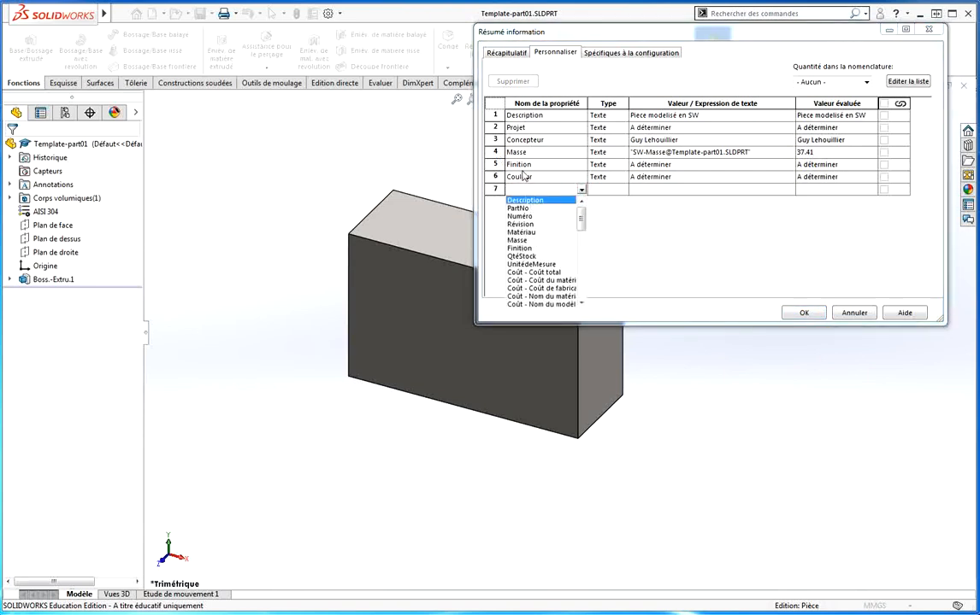
pyautogui.click(523, 233)
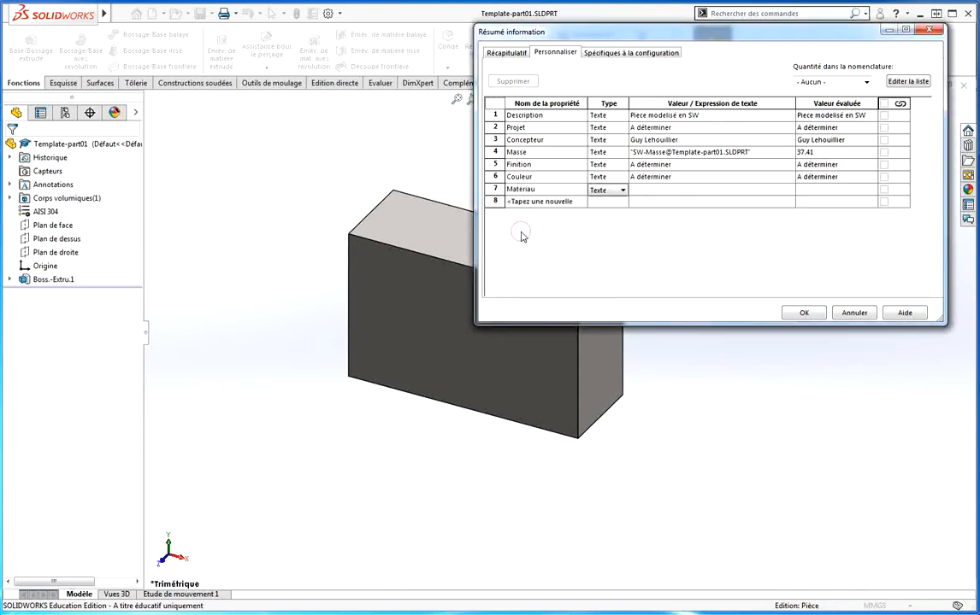
# - Keep the new Matériau property as Texte, link its value to the part's Matériau, and accept the custom properties
pyautogui.click(624, 190)
pyautogui.click(624, 191)
pyautogui.click(644, 189)
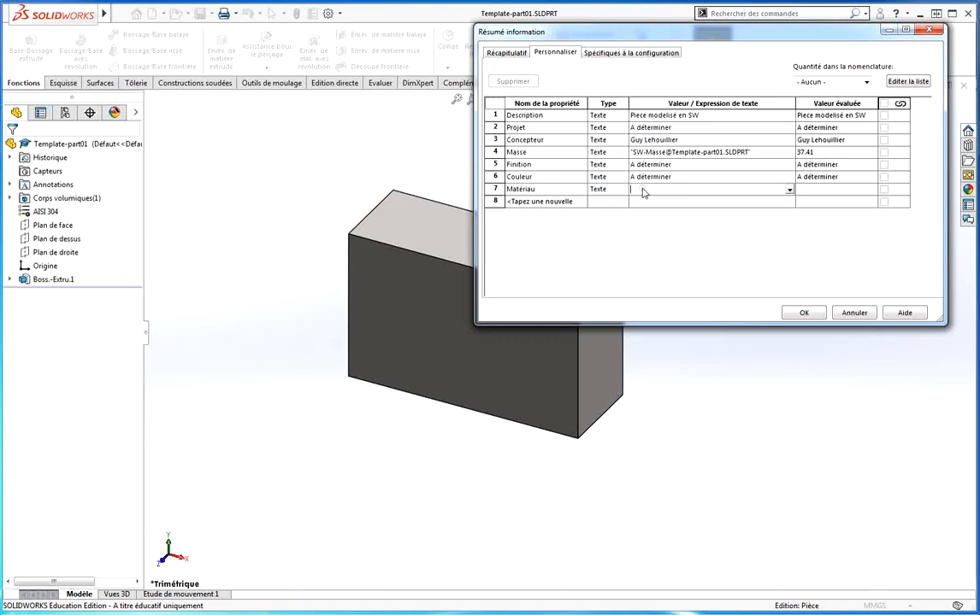
pyautogui.click(788, 190)
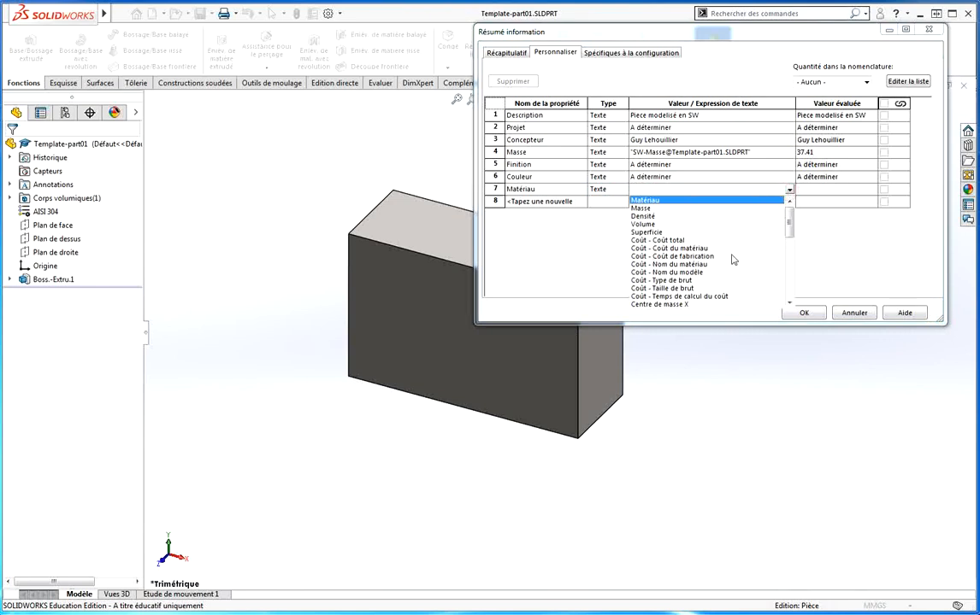
pyautogui.moveTo(790, 223)
pyautogui.mouseDown()
pyautogui.moveTo(791, 260)
pyautogui.moveTo(791, 213)
pyautogui.mouseUp()
pyautogui.click(649, 201)
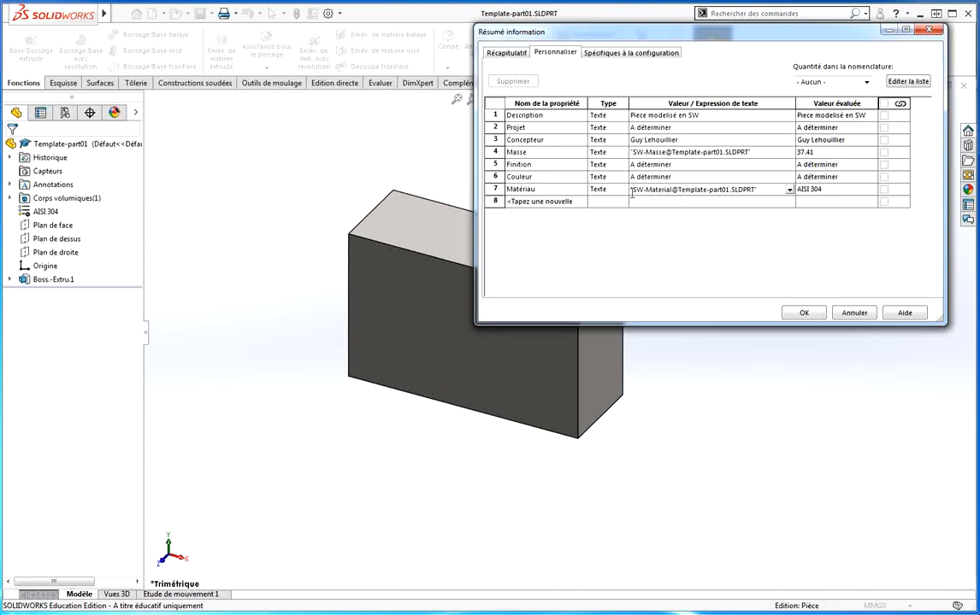
pyautogui.click(805, 312)
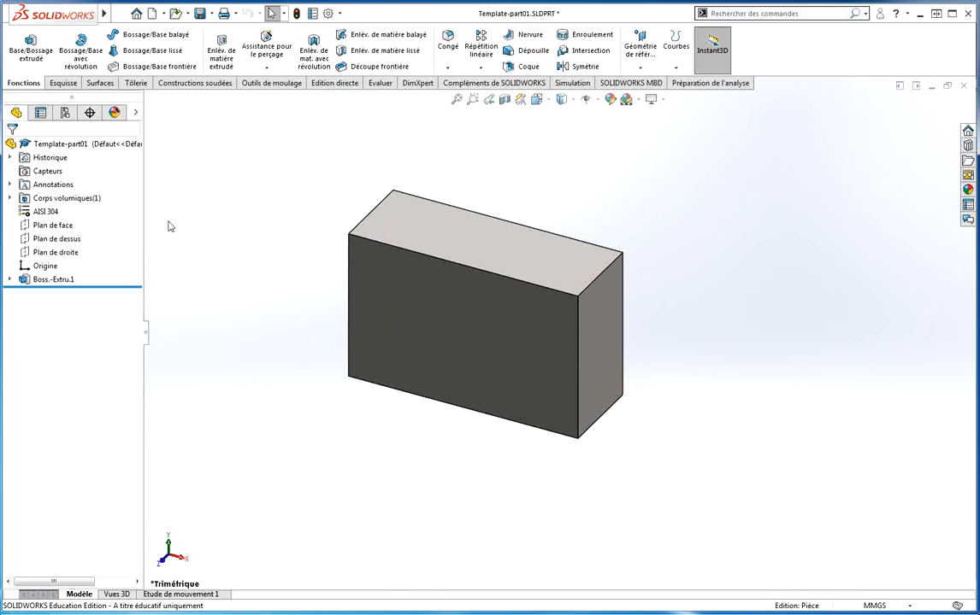
pyautogui.rightClick(50, 213)
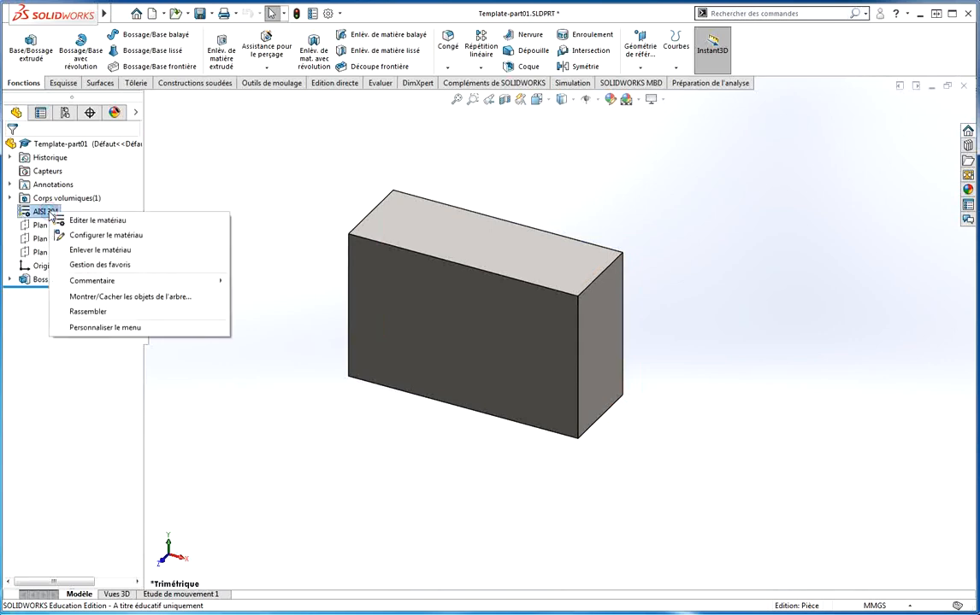
pyautogui.click(97, 219)
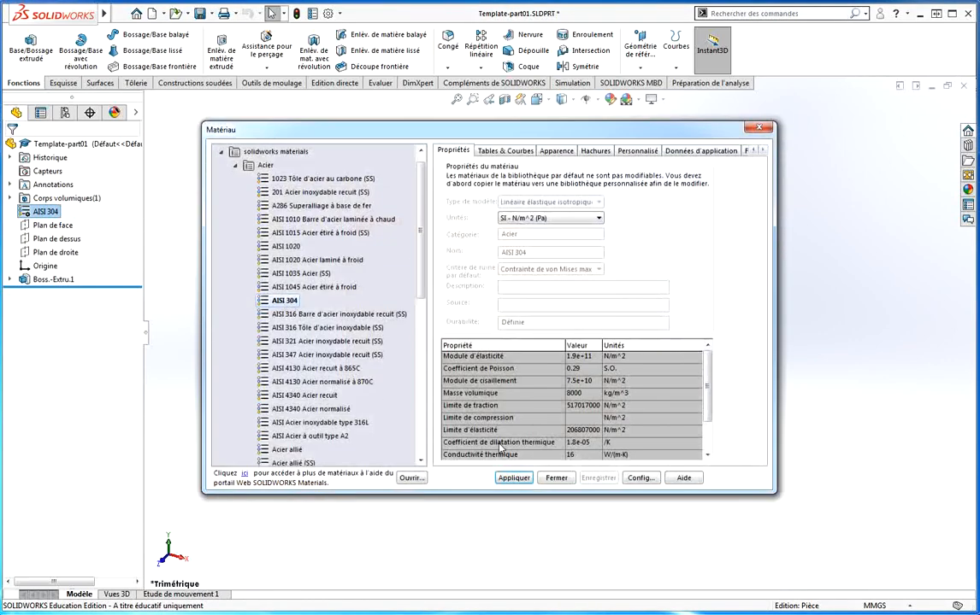
pyautogui.click(555, 479)
# - Remove the AISI 304 material from the part
pyautogui.rightClick(50, 213)
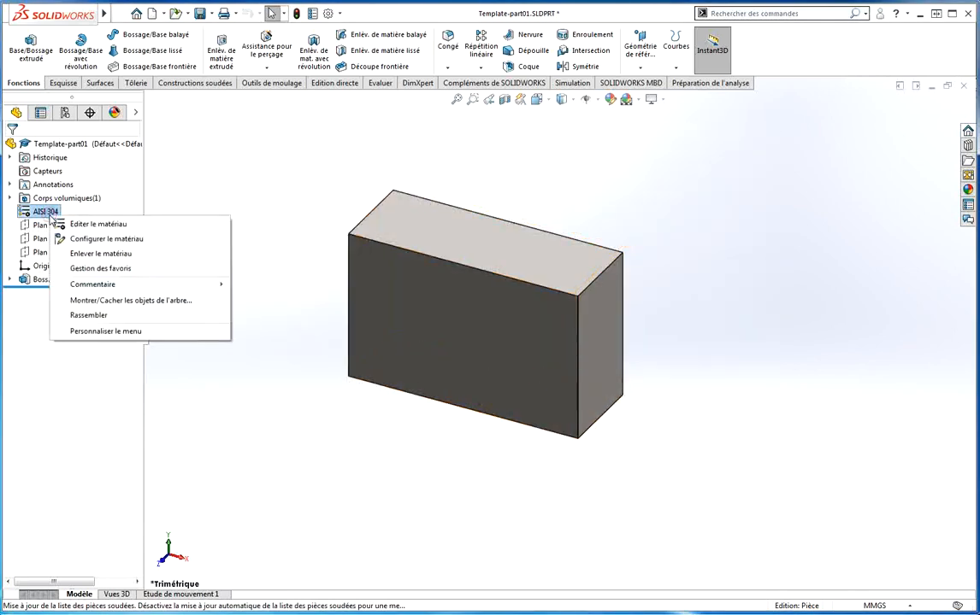
pyautogui.click(76, 253)
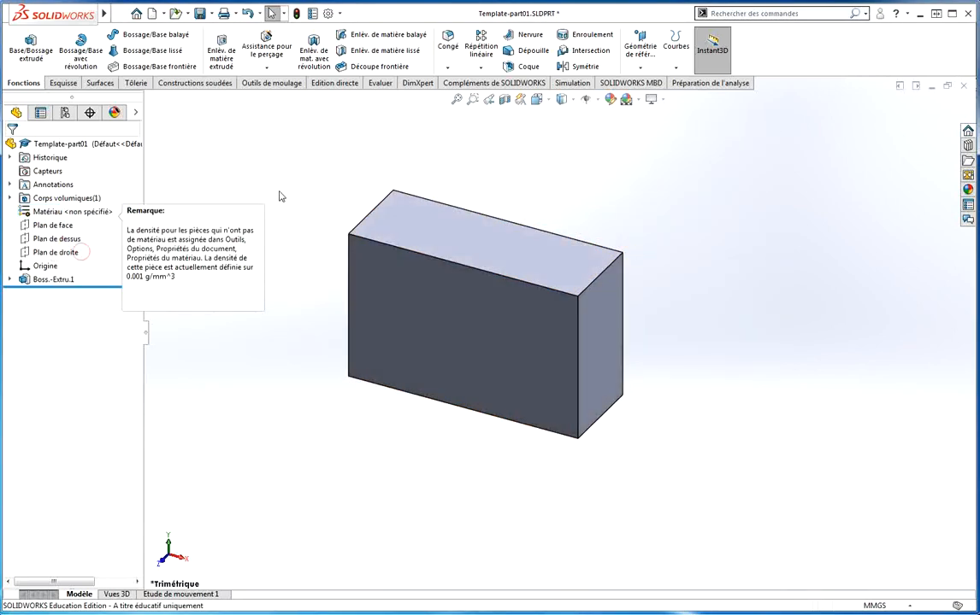
pyautogui.click(308, 168)
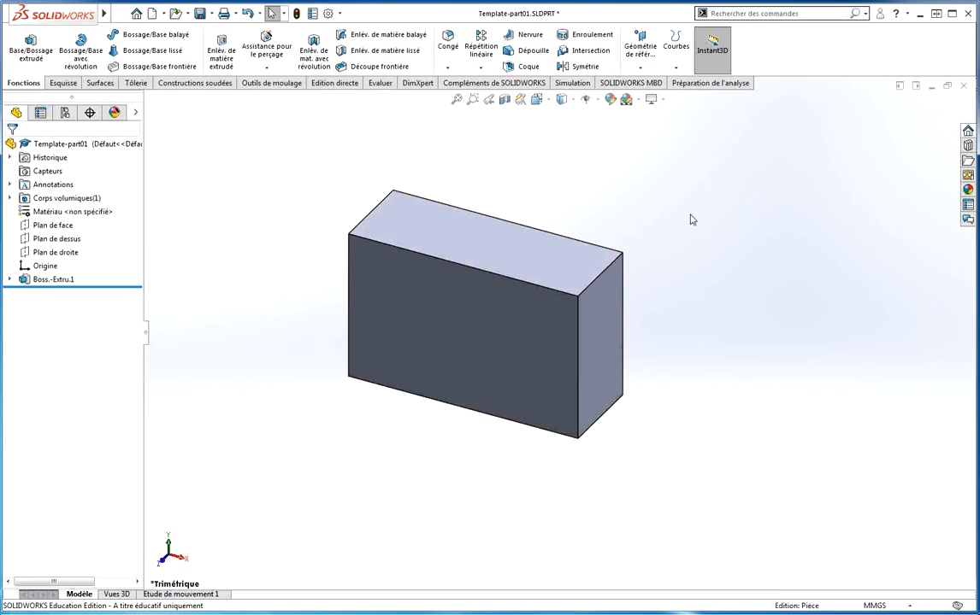
# - Close the part with its changes saved and start editing the drawing's sheet format
pyautogui.click(965, 88)
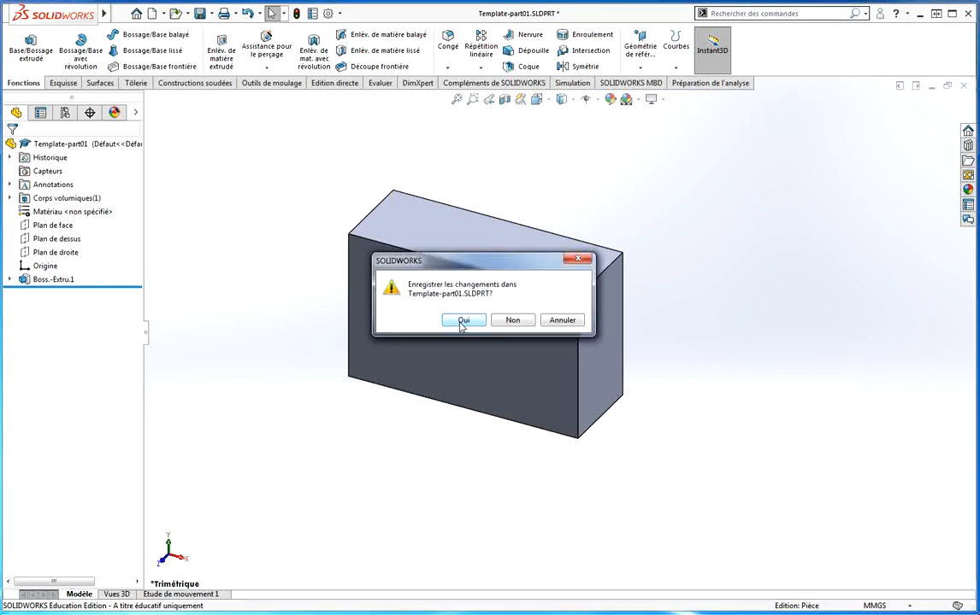
pyautogui.click(465, 320)
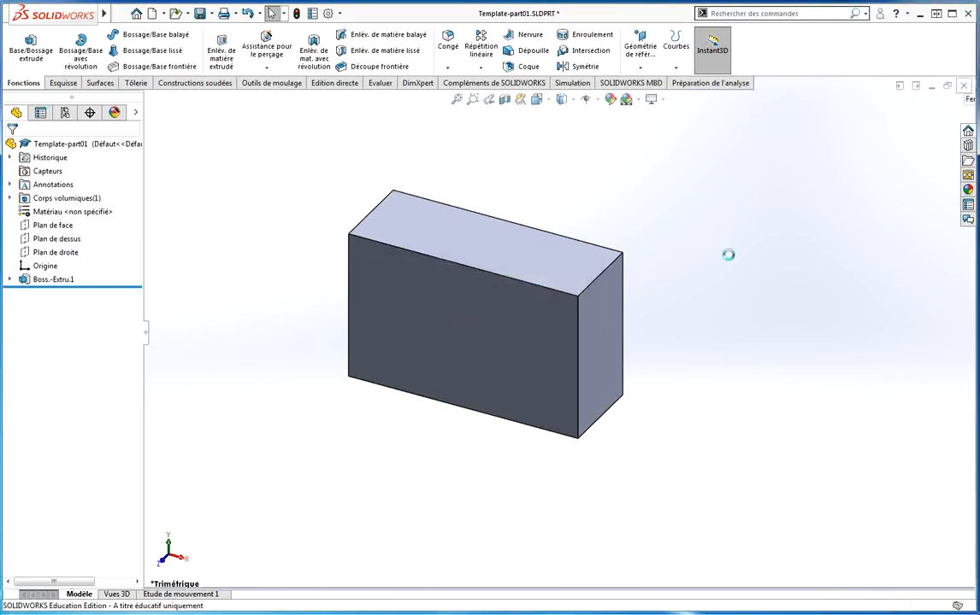
pyautogui.scroll(-2, 708, 534)
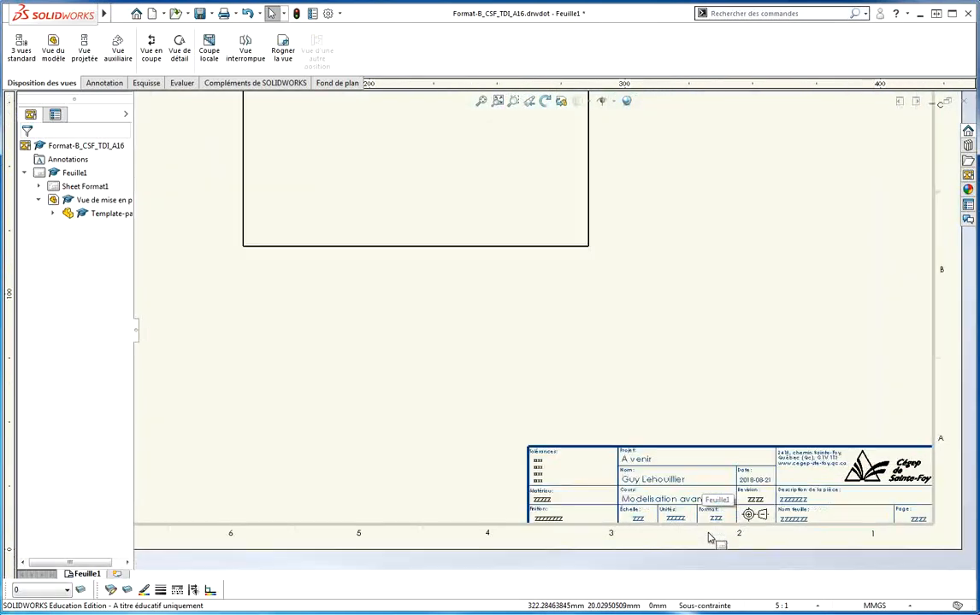
pyautogui.scroll(2, 551, 222)
pyautogui.scroll(-1, 693, 371)
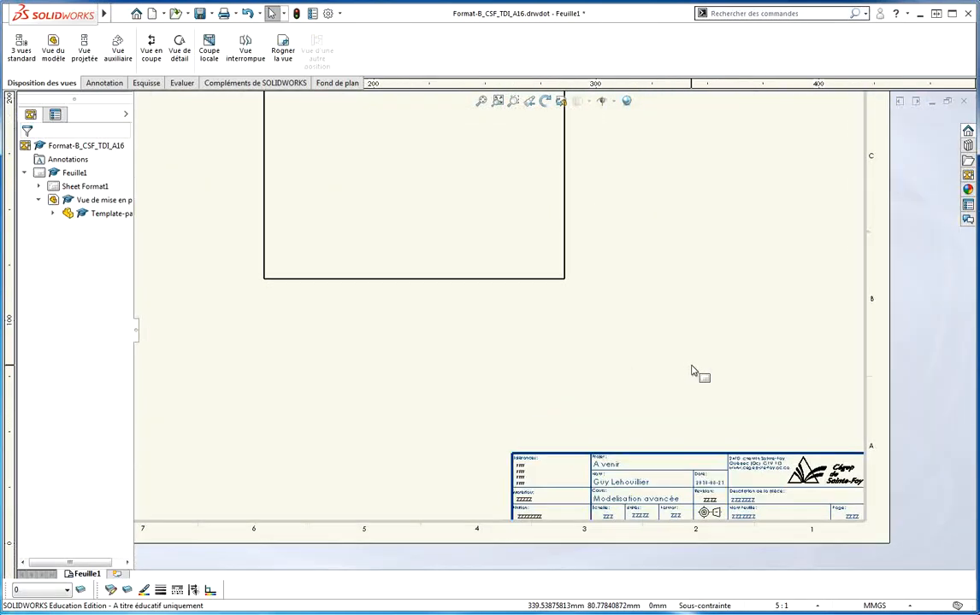
pyautogui.scroll(-3, 682, 516)
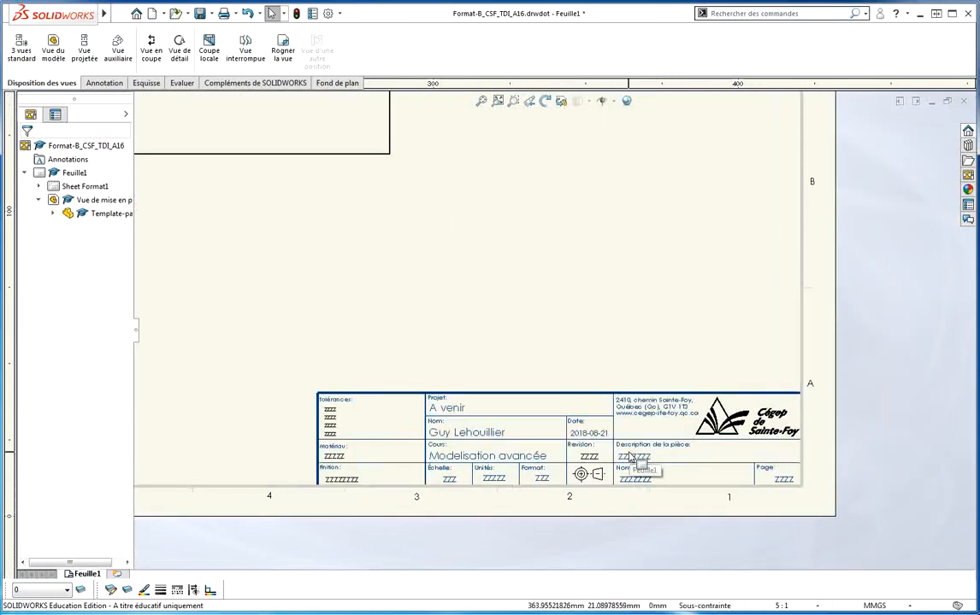
pyautogui.rightClick(632, 459)
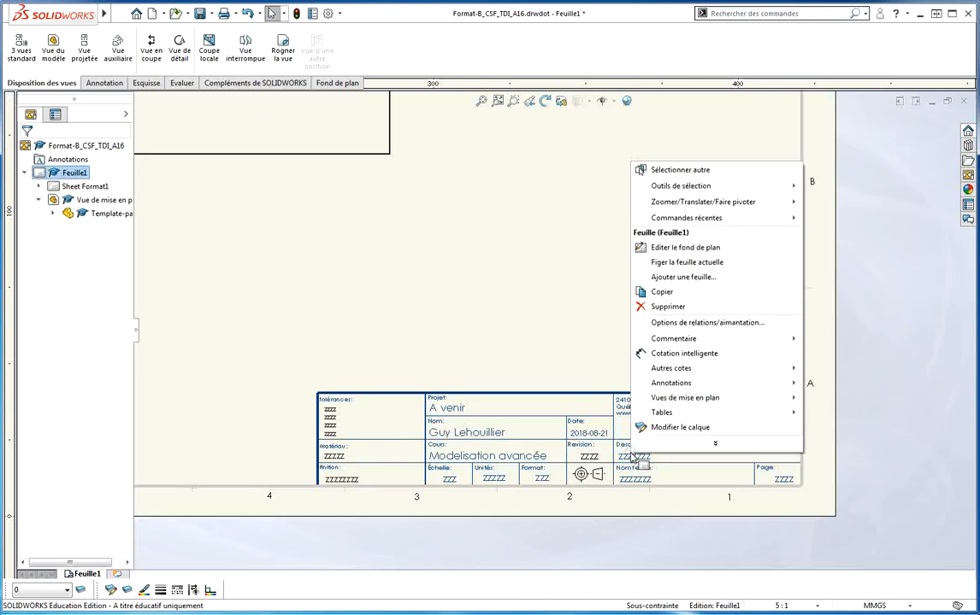
pyautogui.click(675, 248)
pyautogui.scroll(-2, 632, 472)
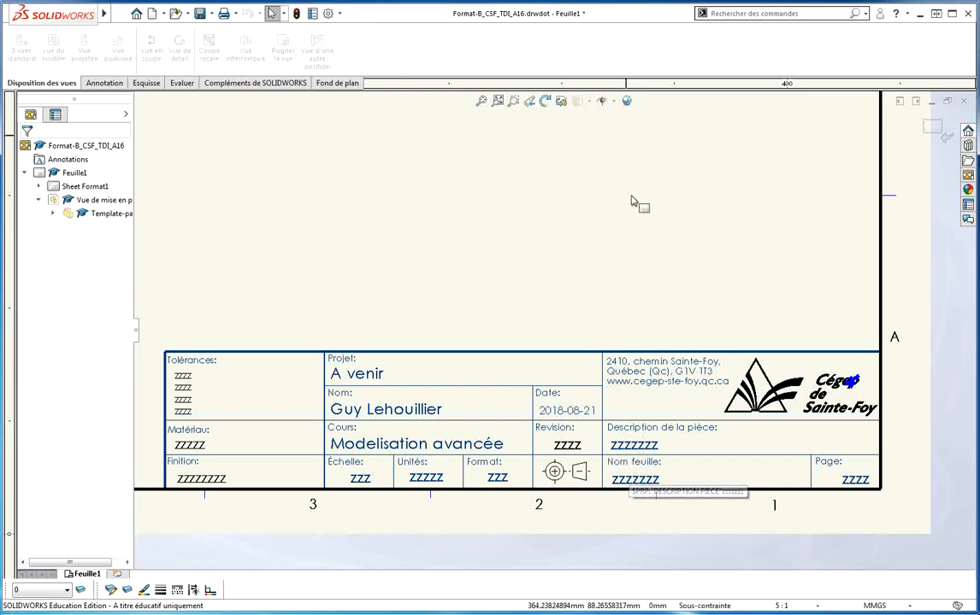
pyautogui.click(635, 221)
# - Link the placeholder note under Description de la pièce to the Description property of the model in the drawing view
pyautogui.click(637, 446)
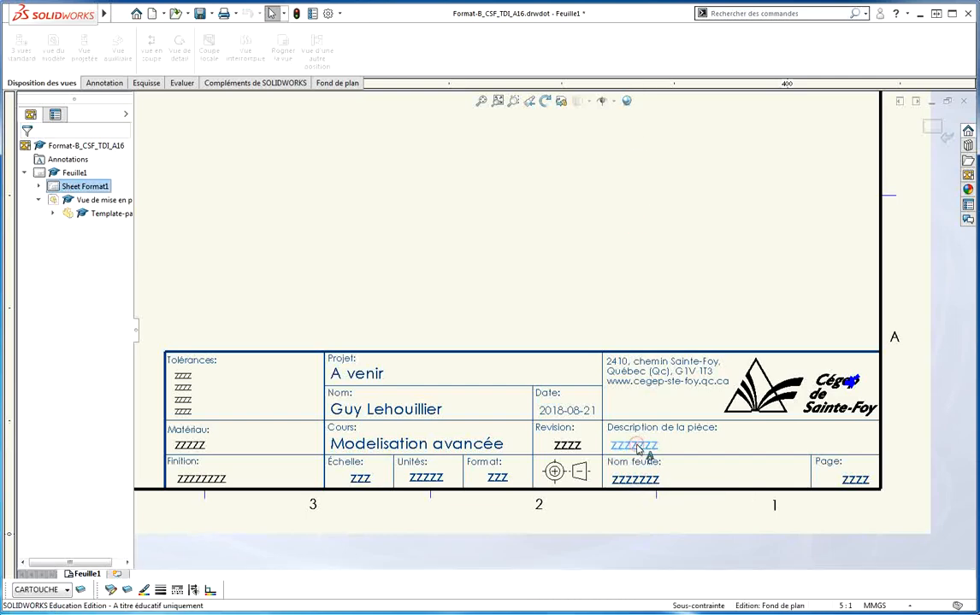
pyautogui.doubleClick(637, 446)
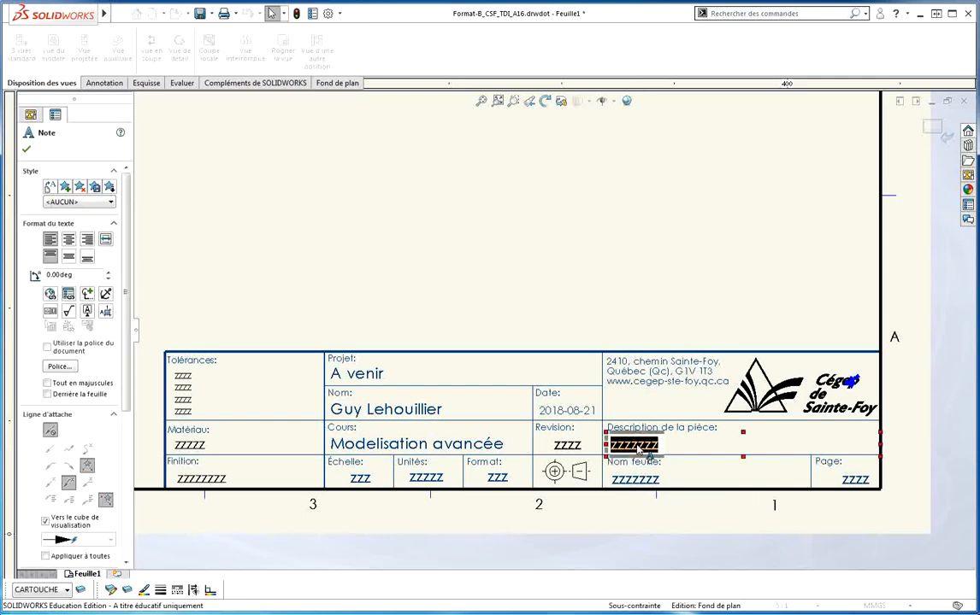
pyautogui.click(69, 294)
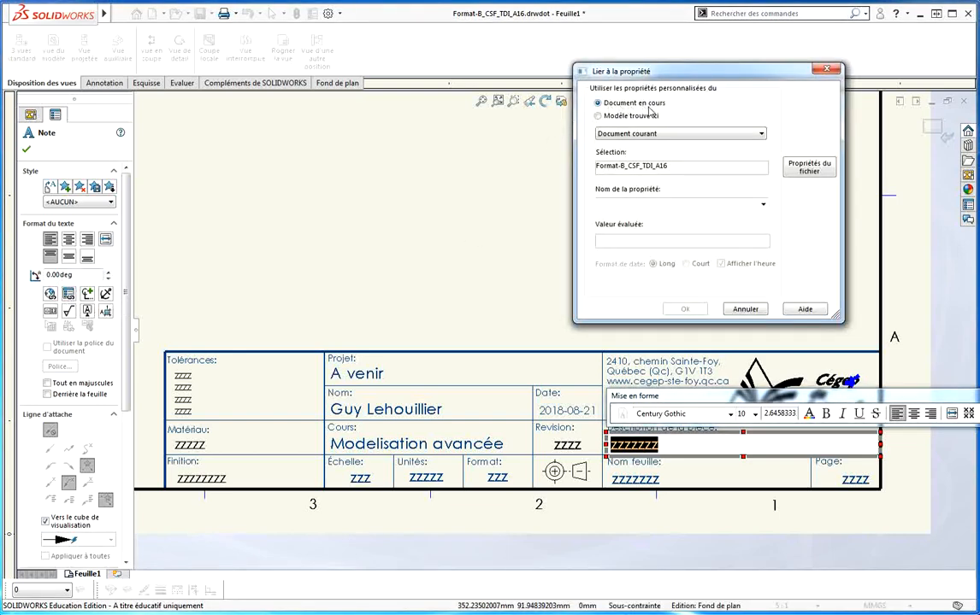
pyautogui.click(598, 116)
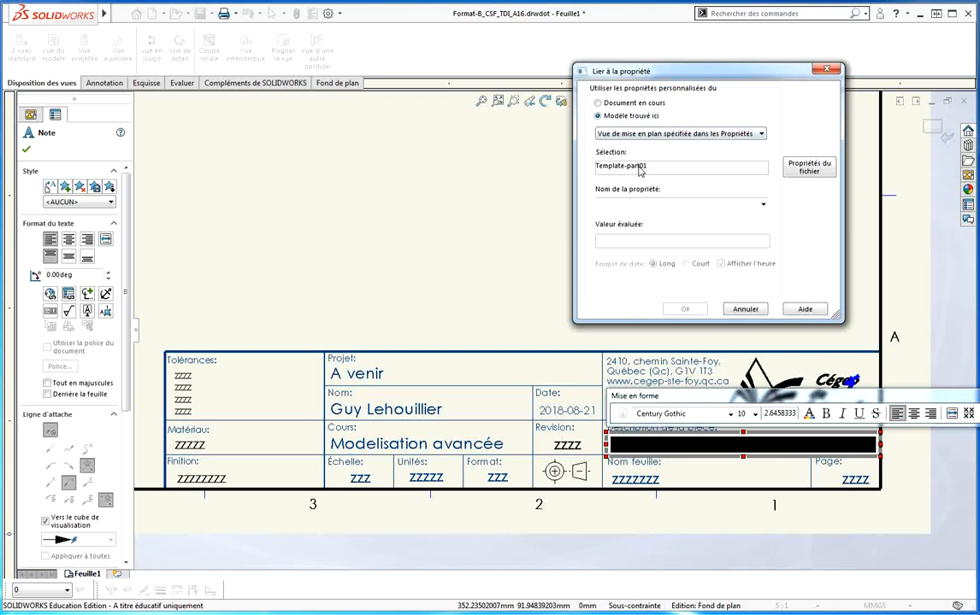
pyautogui.click(757, 206)
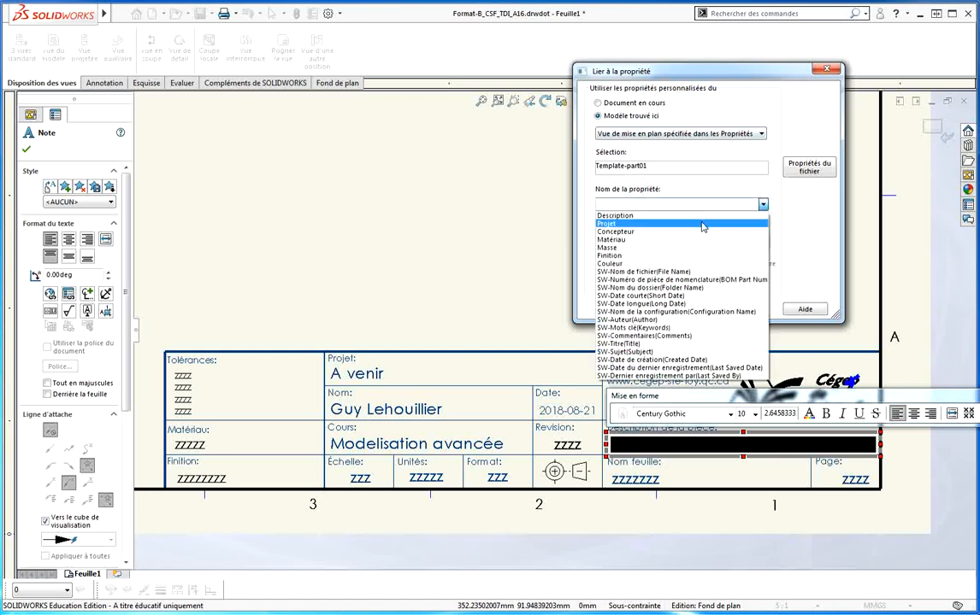
pyautogui.click(647, 216)
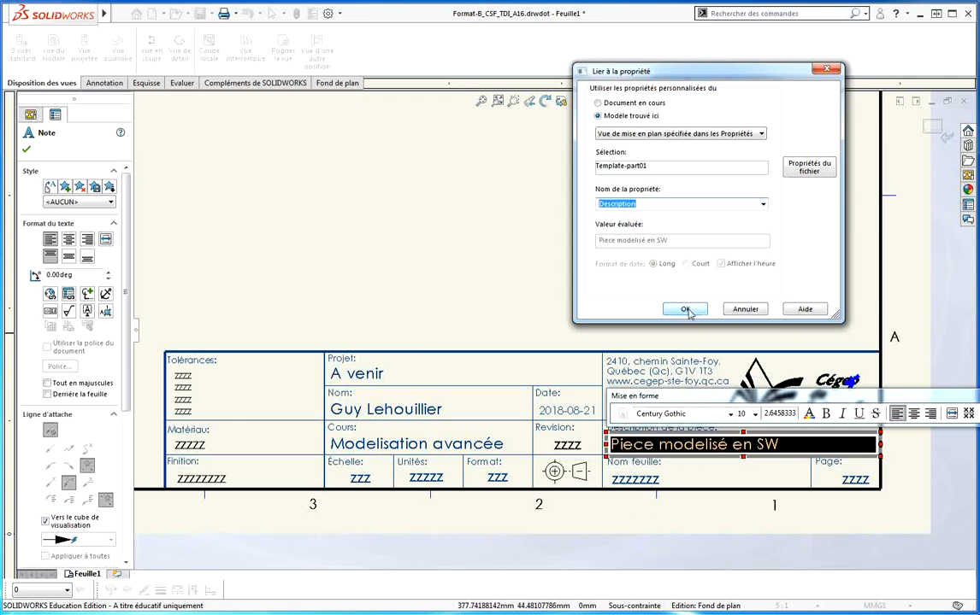
pyautogui.moveTo(682, 75); pyautogui.dragTo(622, 98)
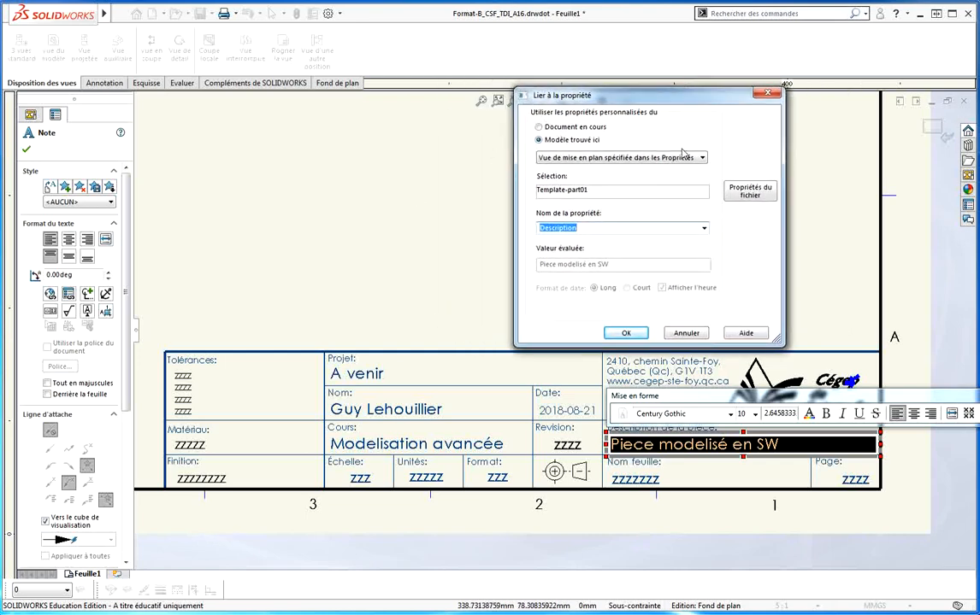
pyautogui.moveTo(633, 101); pyautogui.dragTo(712, 78)
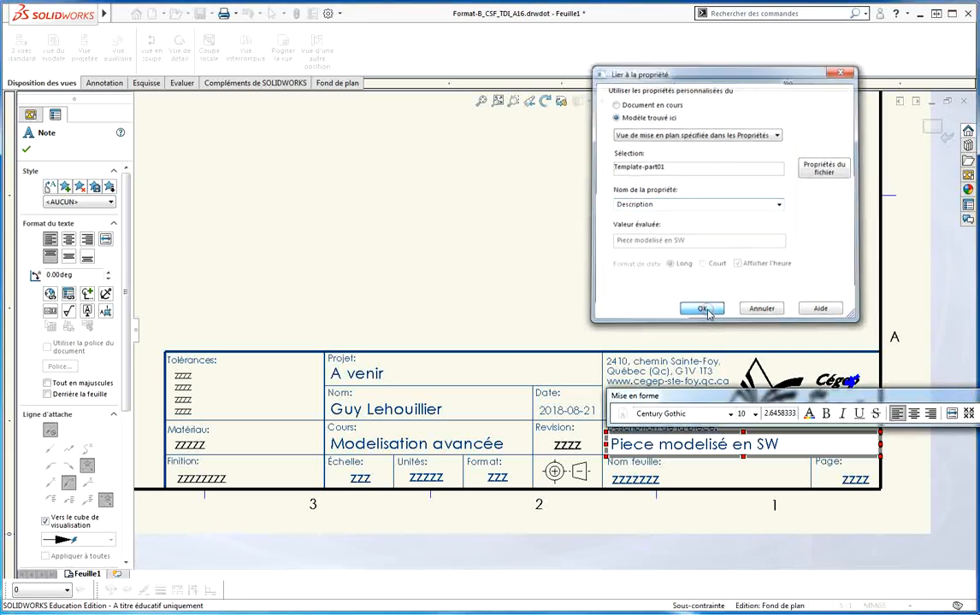
pyautogui.click(701, 311)
pyautogui.moveTo(828, 405); pyautogui.dragTo(663, 120)
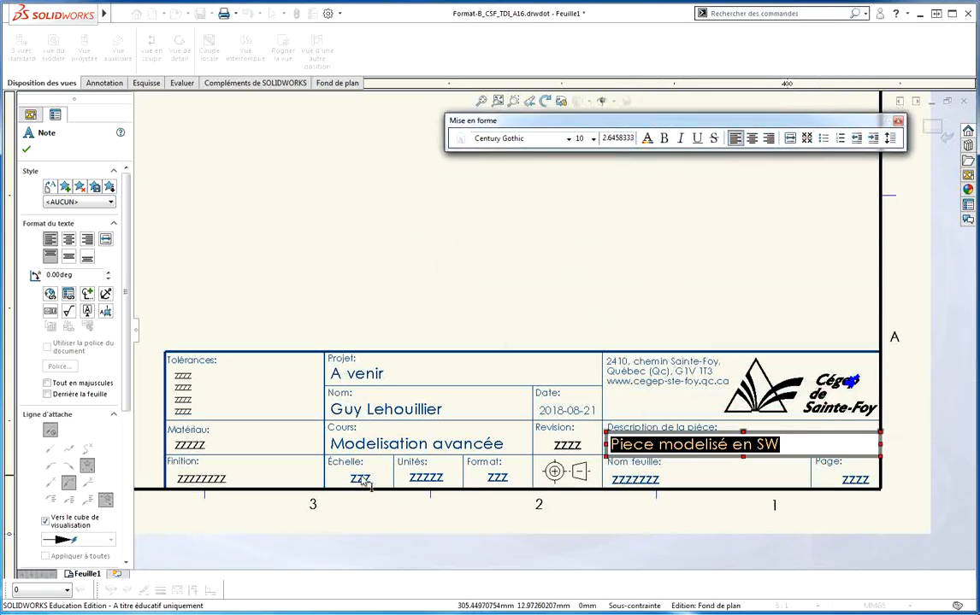
# - Link the title block's Matériau placeholder note to the Matériau property of the model in the drawing view
pyautogui.click(193, 446)
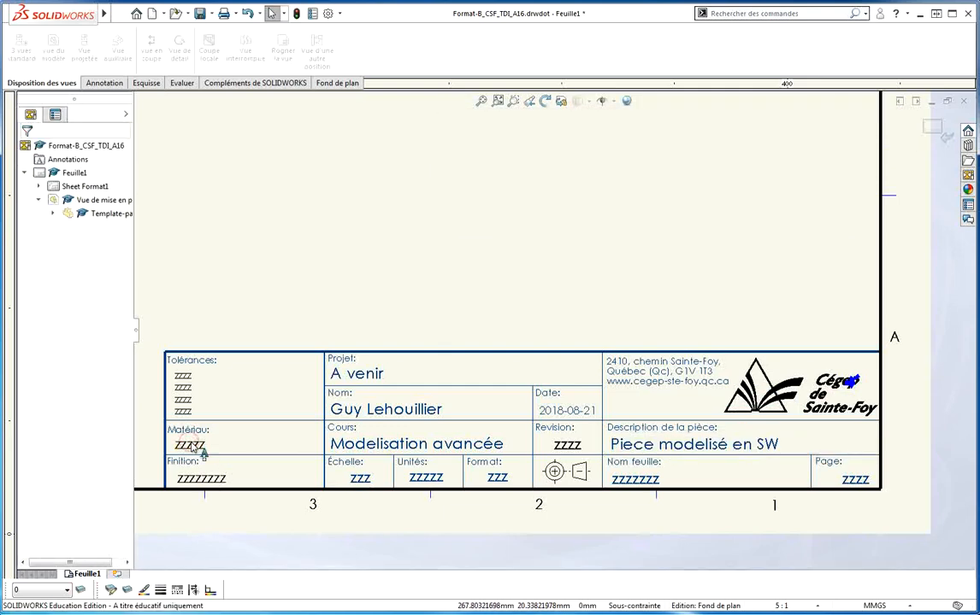
pyautogui.click(190, 442)
pyautogui.click(68, 293)
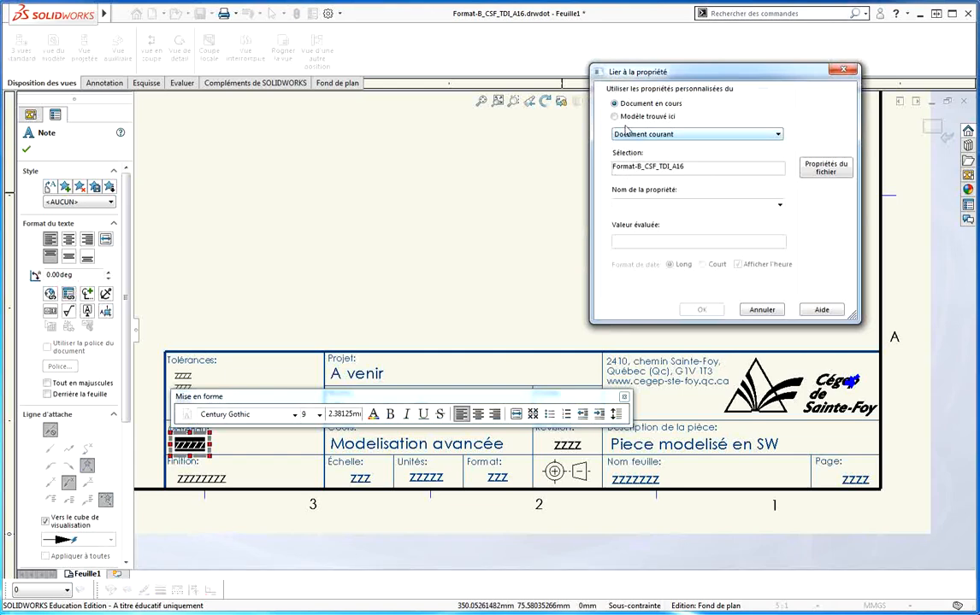
pyautogui.click(615, 116)
pyautogui.click(627, 203)
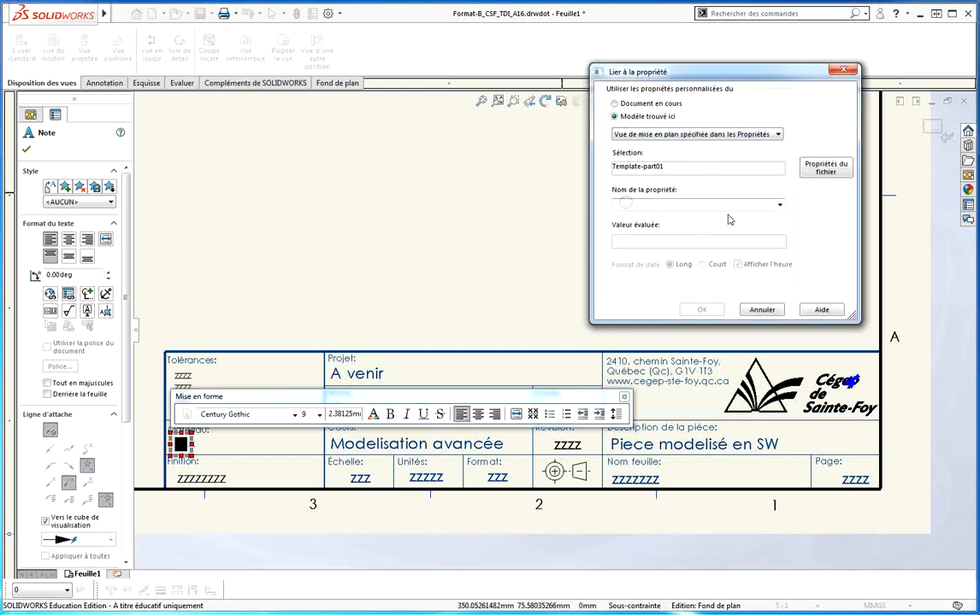
pyautogui.click(779, 206)
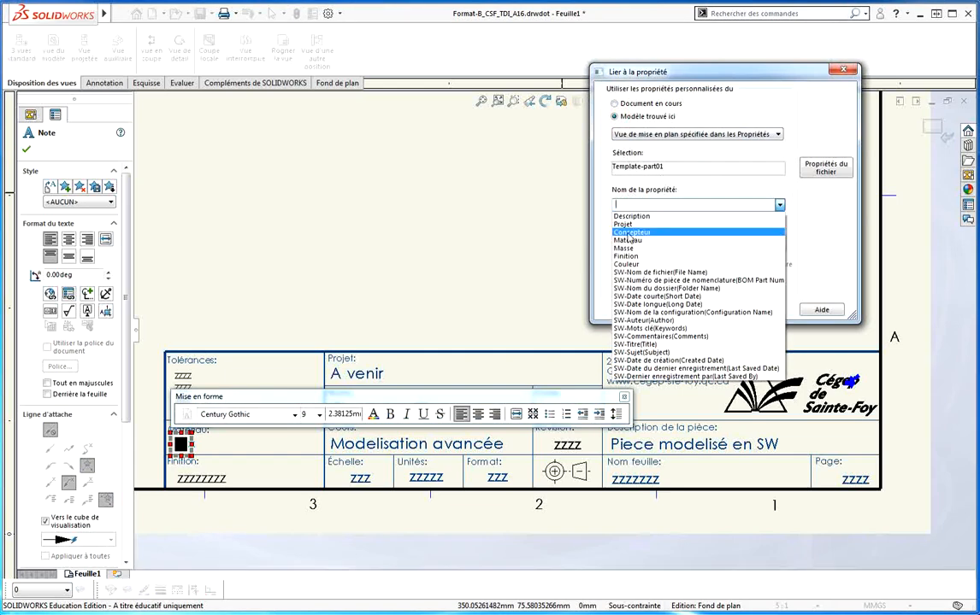
pyautogui.click(625, 241)
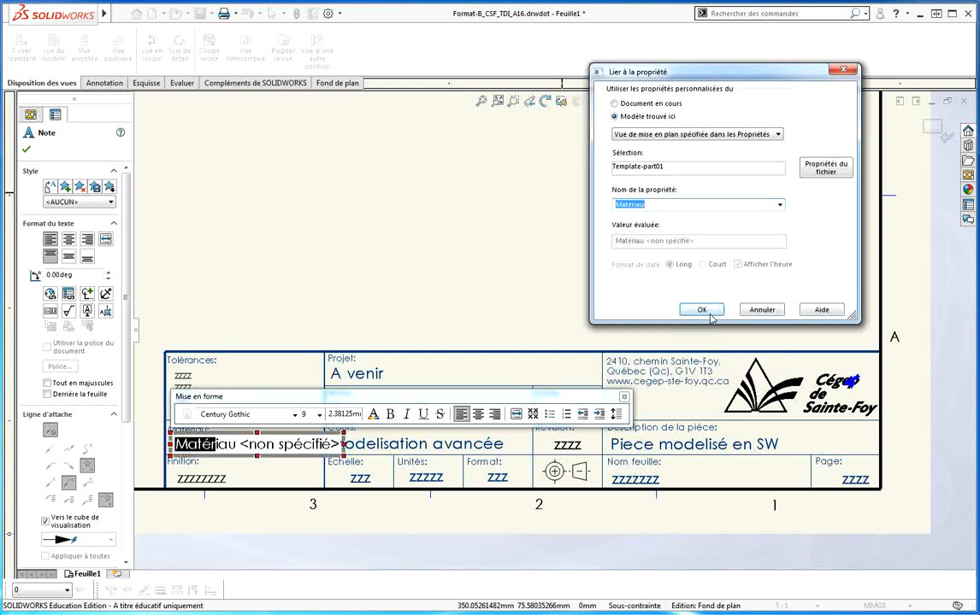
pyautogui.click(706, 310)
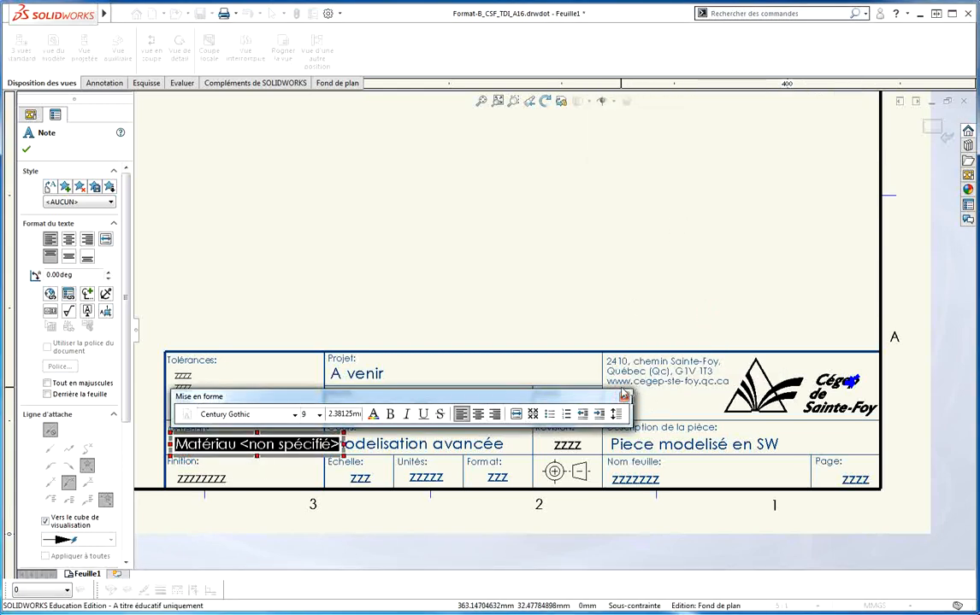
pyautogui.click(622, 396)
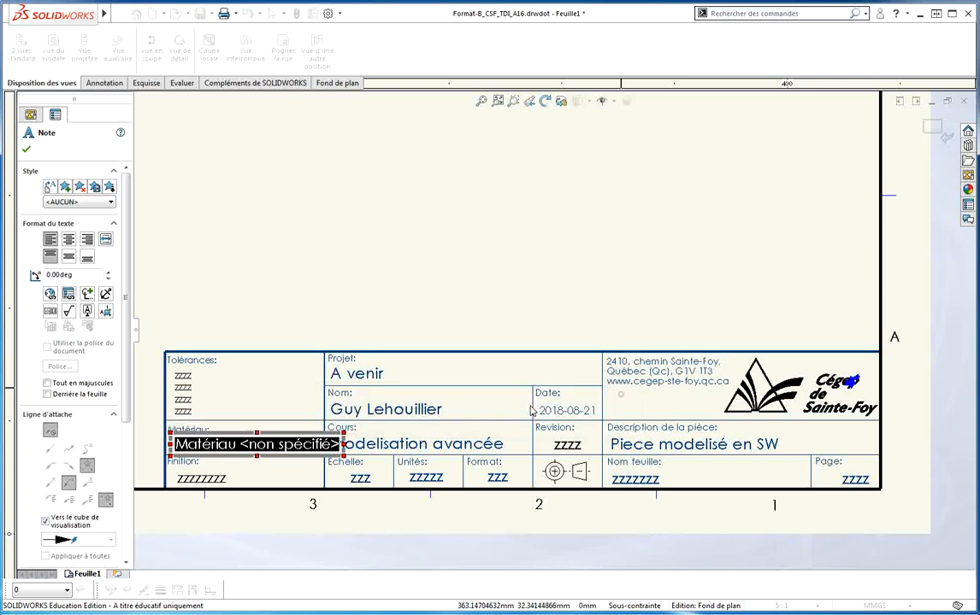
pyautogui.click(325, 200)
# - Link the title block's Finition placeholder note to the Finition property of the model in the drawing view
pyautogui.doubleClick(202, 478)
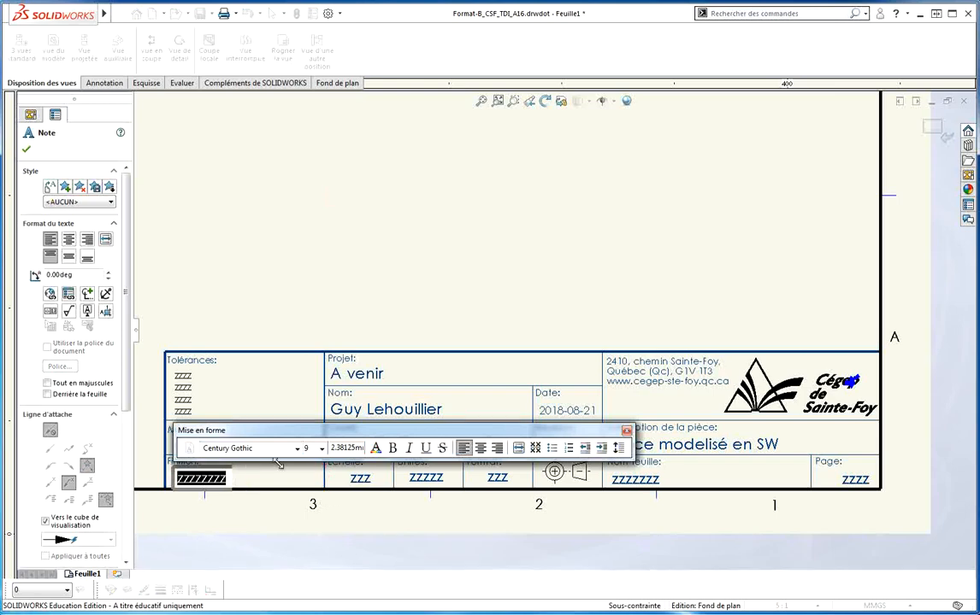
pyautogui.click(69, 295)
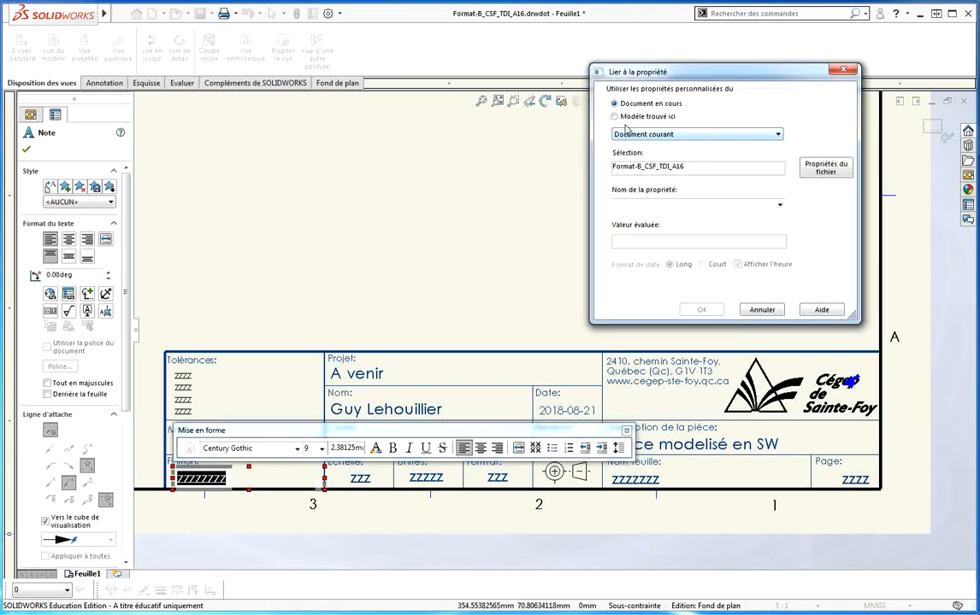
pyautogui.click(616, 116)
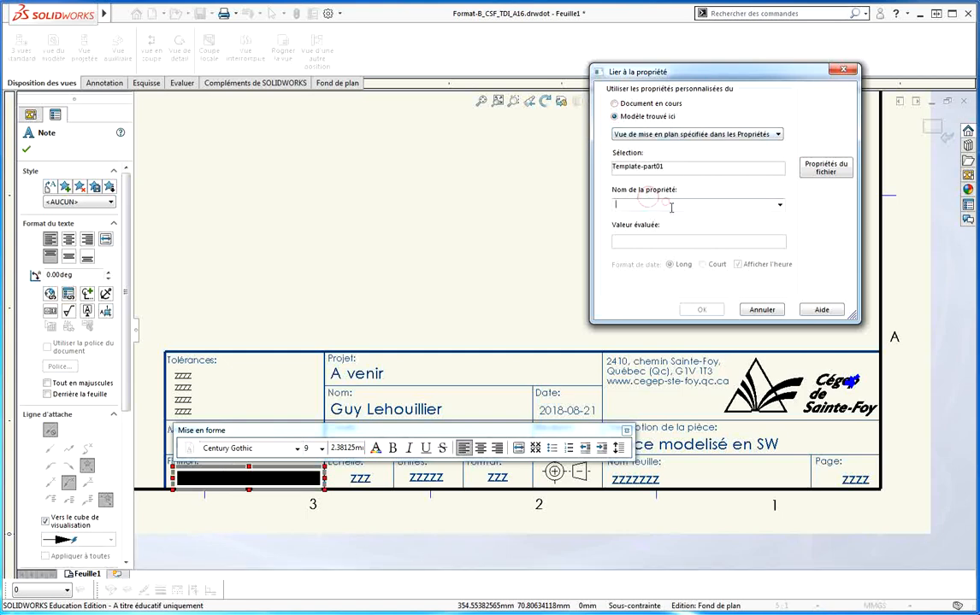
pyautogui.click(779, 205)
pyautogui.click(659, 253)
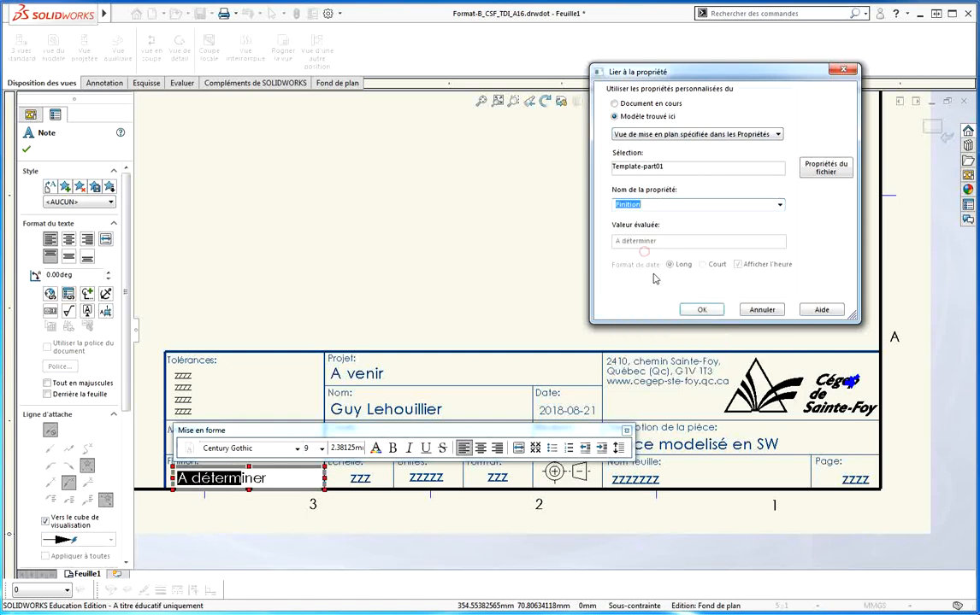
pyautogui.click(699, 310)
pyautogui.click(373, 182)
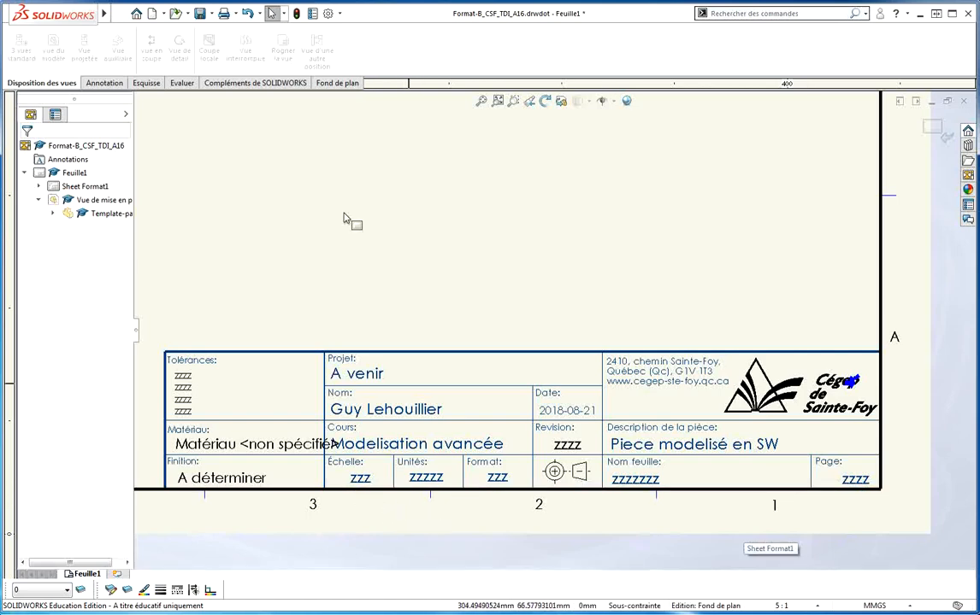
pyautogui.click(342, 243)
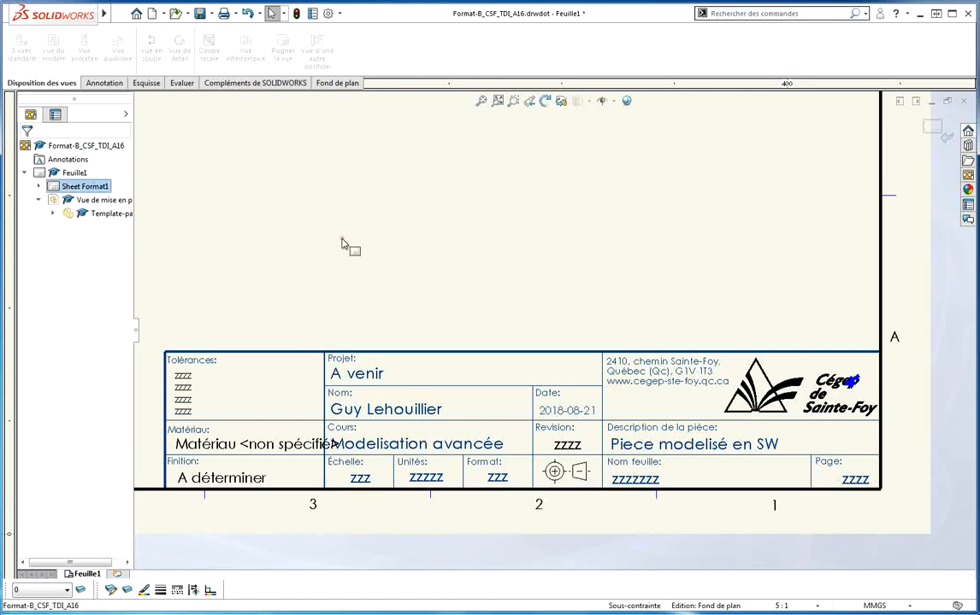
# - Add a note reading "Poids de la pièce:" in the empty area above the title block
pyautogui.click(92, 83)
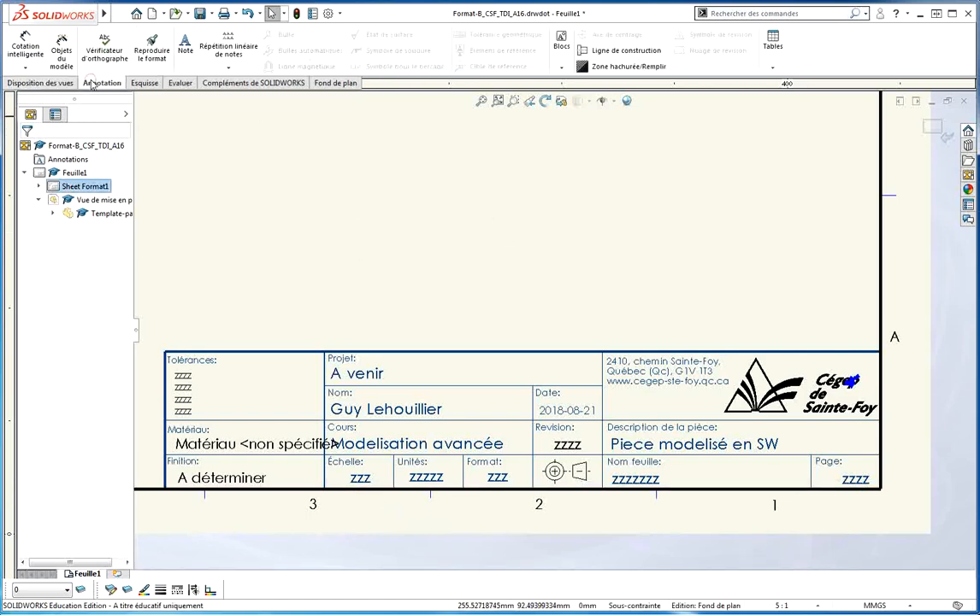
pyautogui.click(184, 43)
pyautogui.click(691, 291)
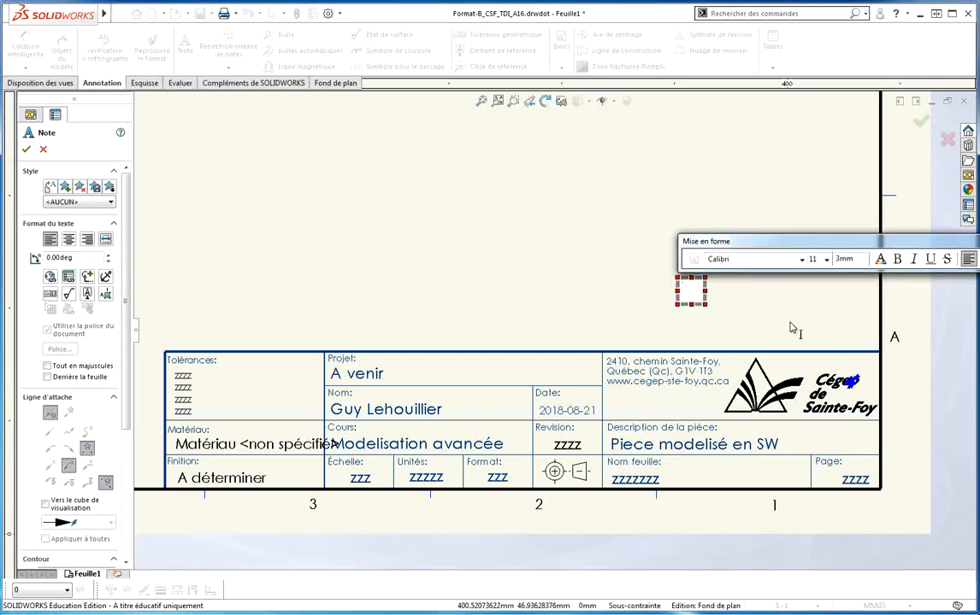
pyautogui.write('Poids d')
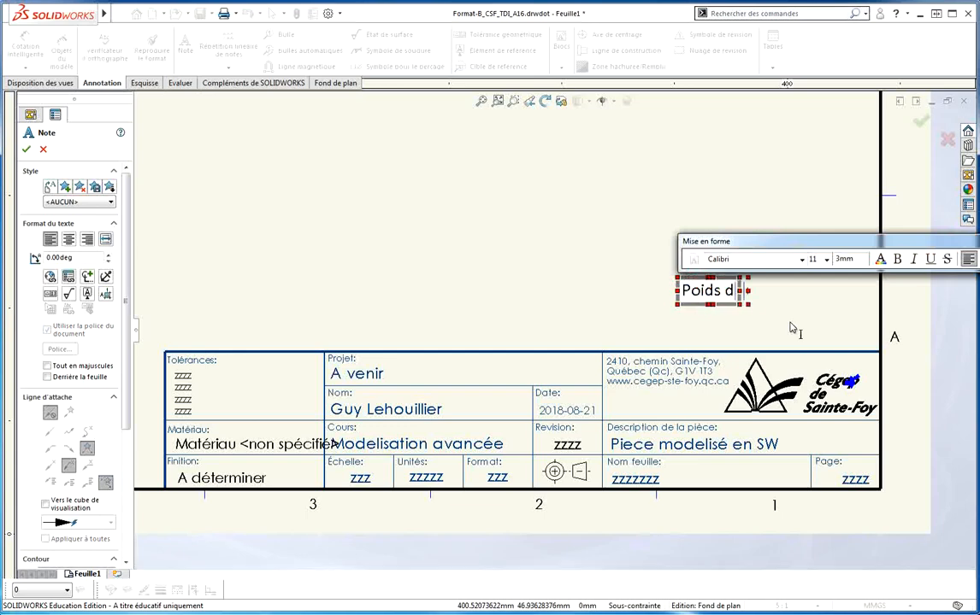
pyautogui.write('e la pièce:')
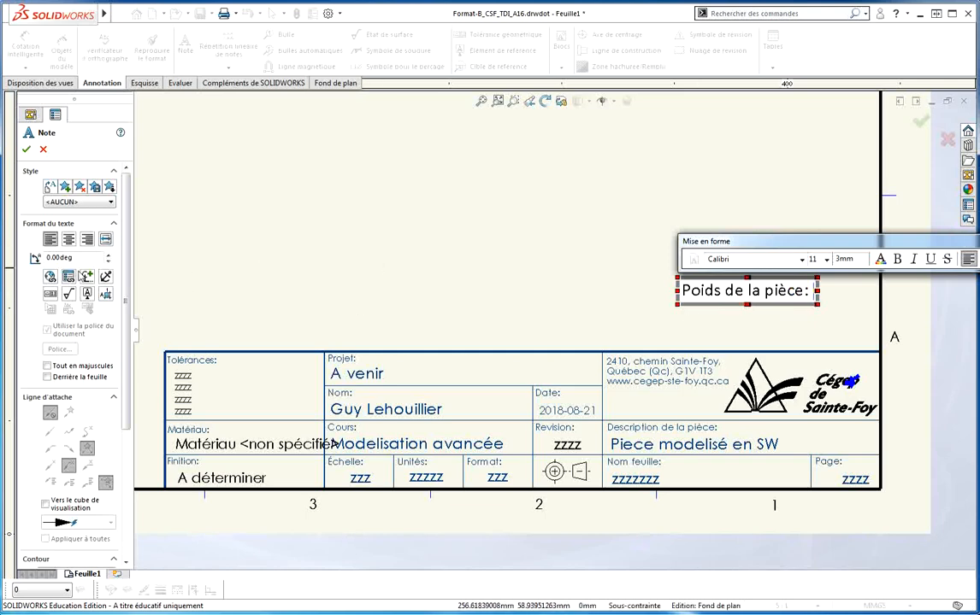
# - Link the weight note's value to the Masse property of the model in the drawing view and shift the note inside the sheet border
pyautogui.click(69, 276)
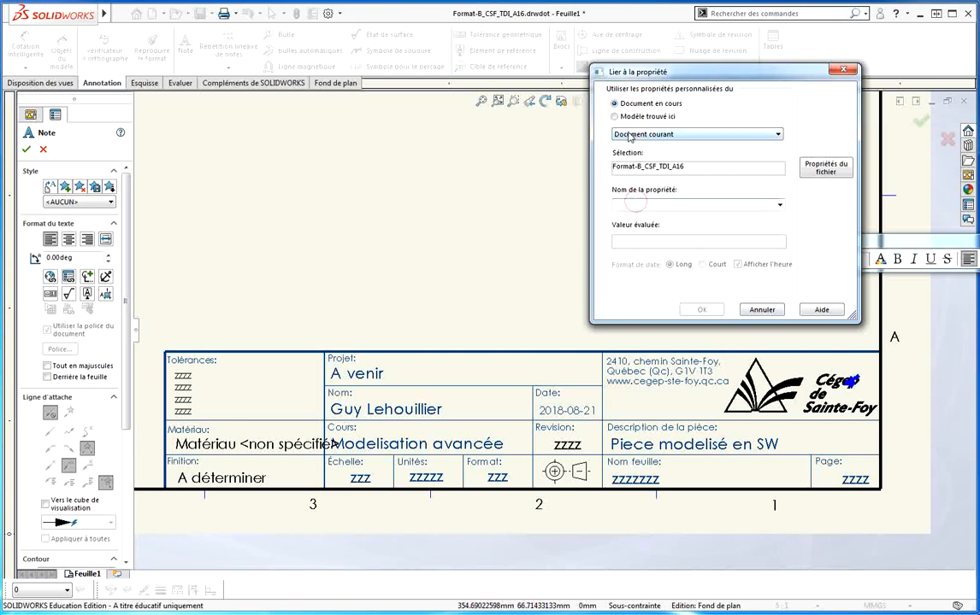
pyautogui.click(615, 117)
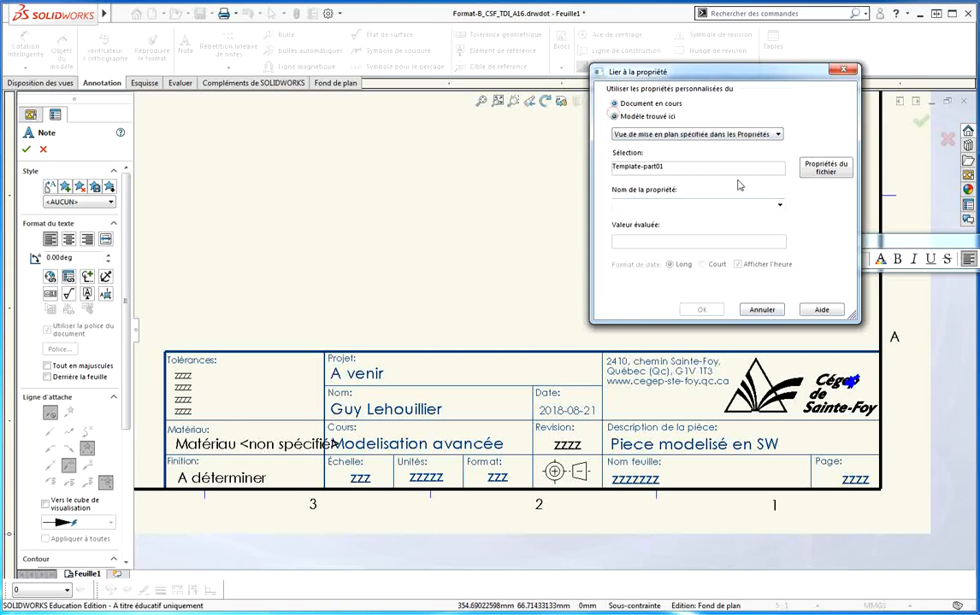
pyautogui.click(779, 205)
pyautogui.click(634, 258)
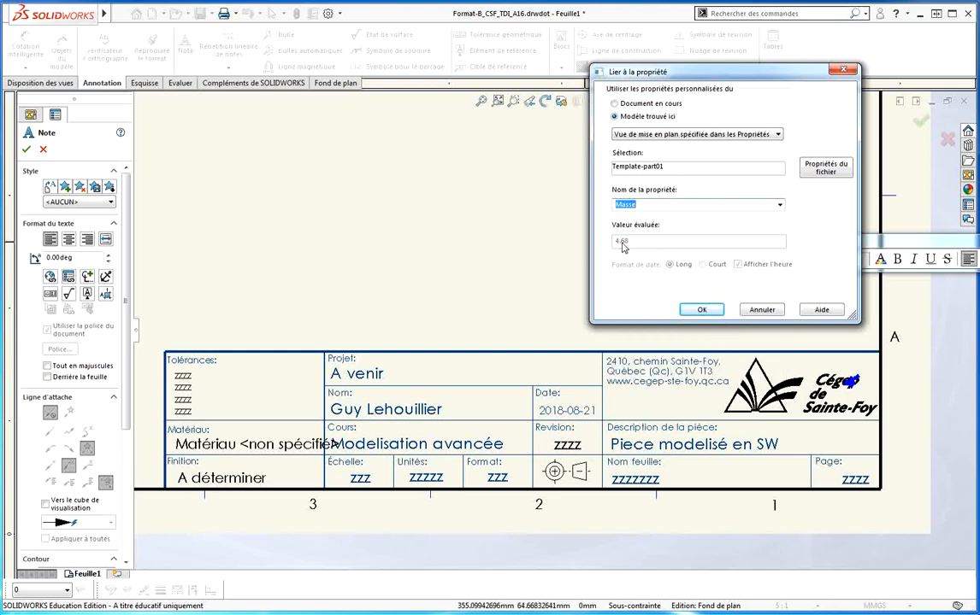
pyautogui.click(702, 311)
pyautogui.moveTo(755, 244); pyautogui.dragTo(722, 147)
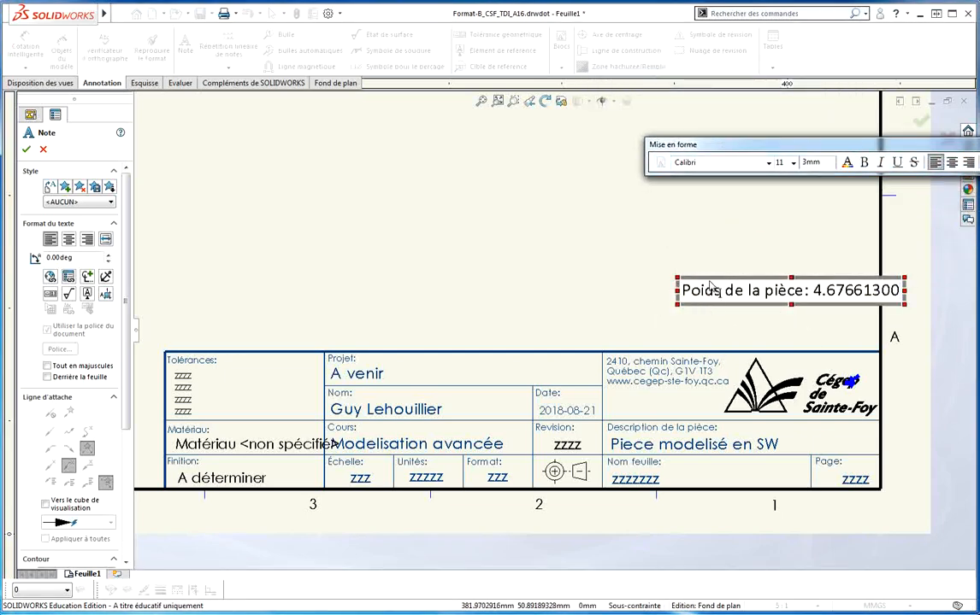
pyautogui.click(789, 261)
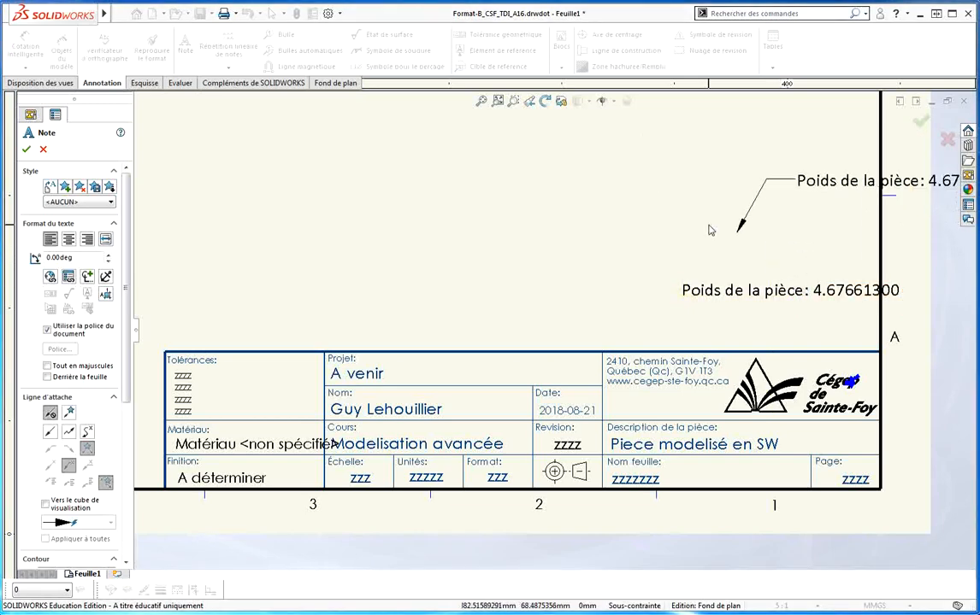
pyautogui.press('Escape')
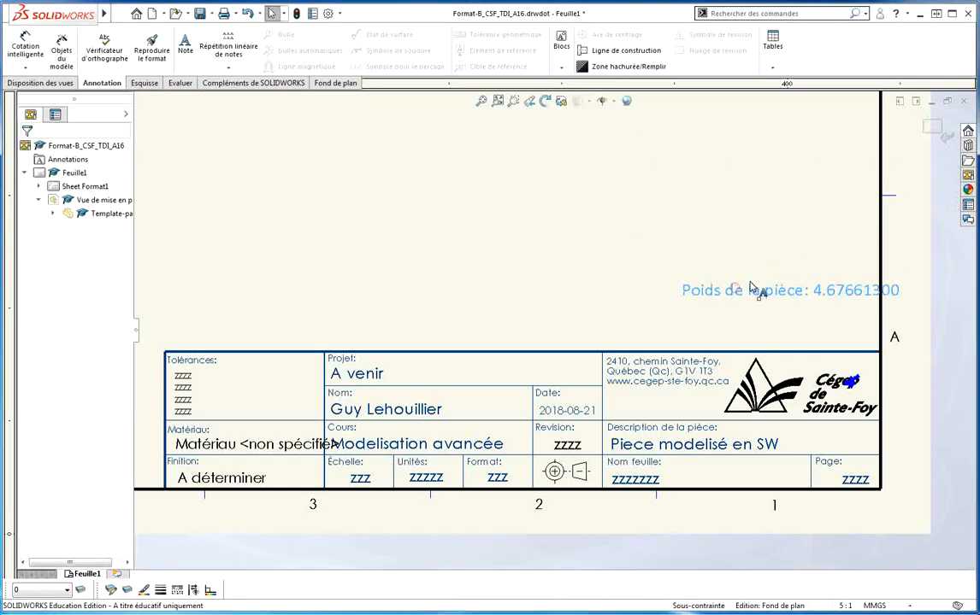
pyautogui.click(750, 288)
pyautogui.moveTo(741, 289); pyautogui.dragTo(647, 291)
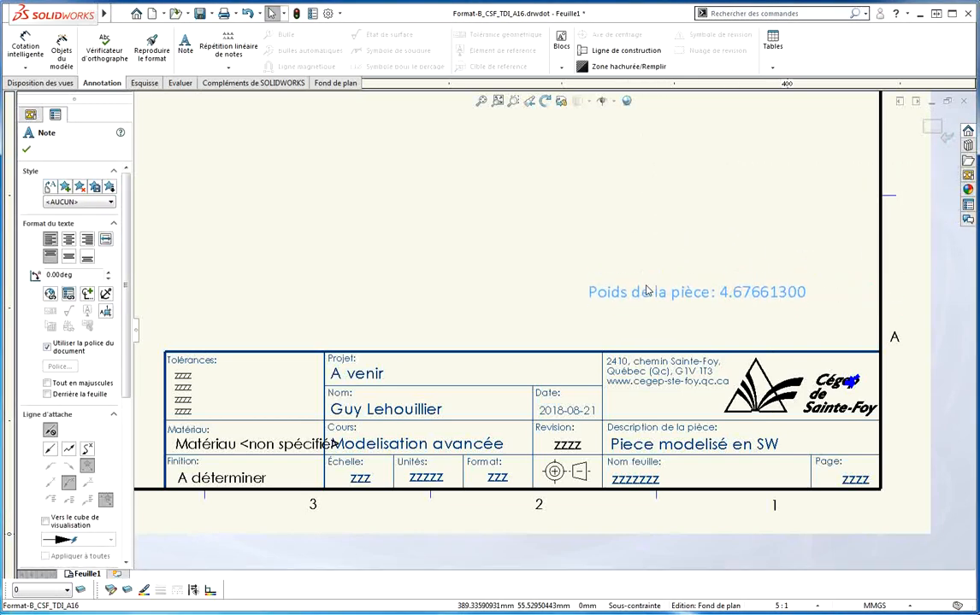
pyautogui.doubleClick(767, 293)
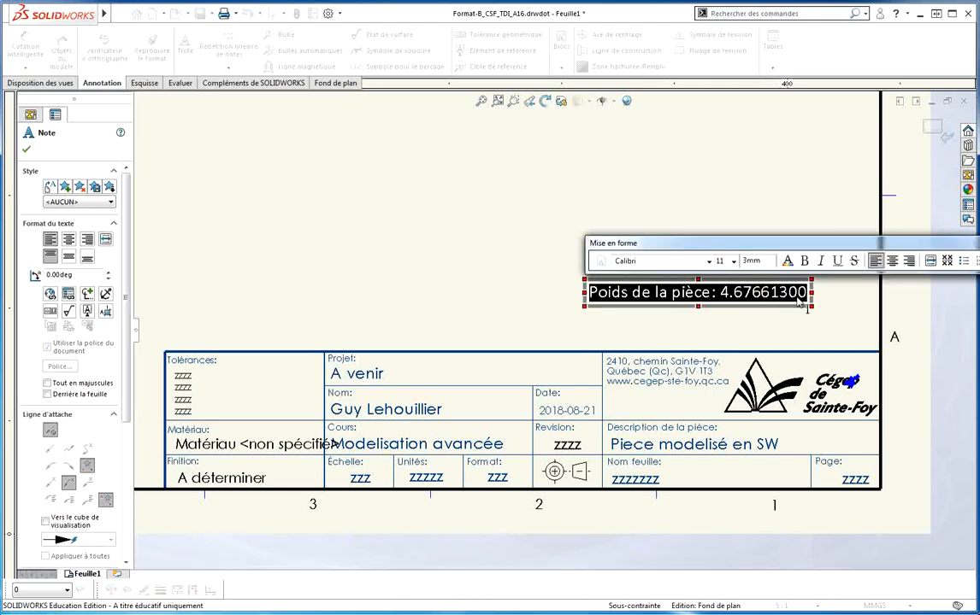
pyautogui.click(807, 300)
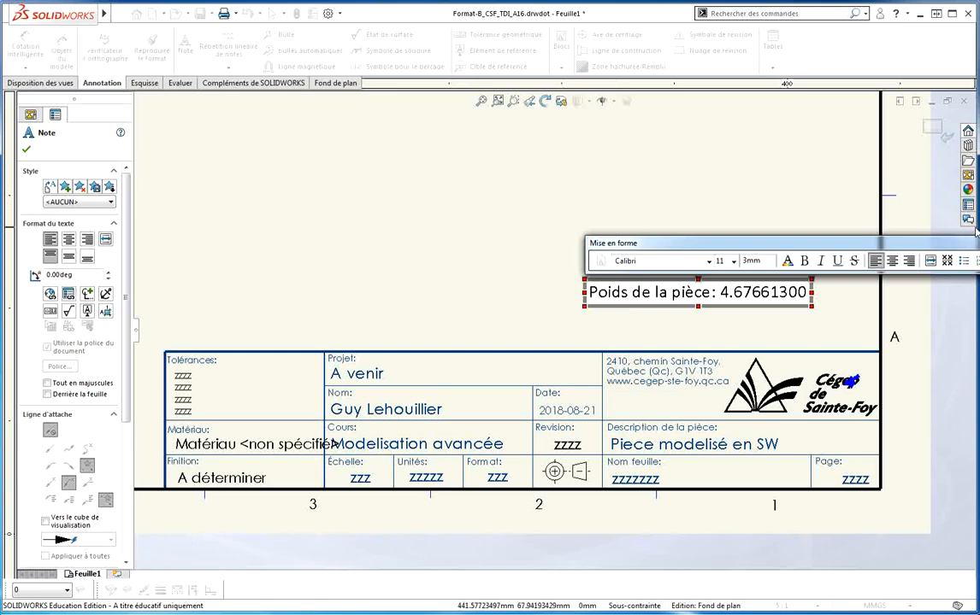
pyautogui.moveTo(914, 242); pyautogui.dragTo(669, 182)
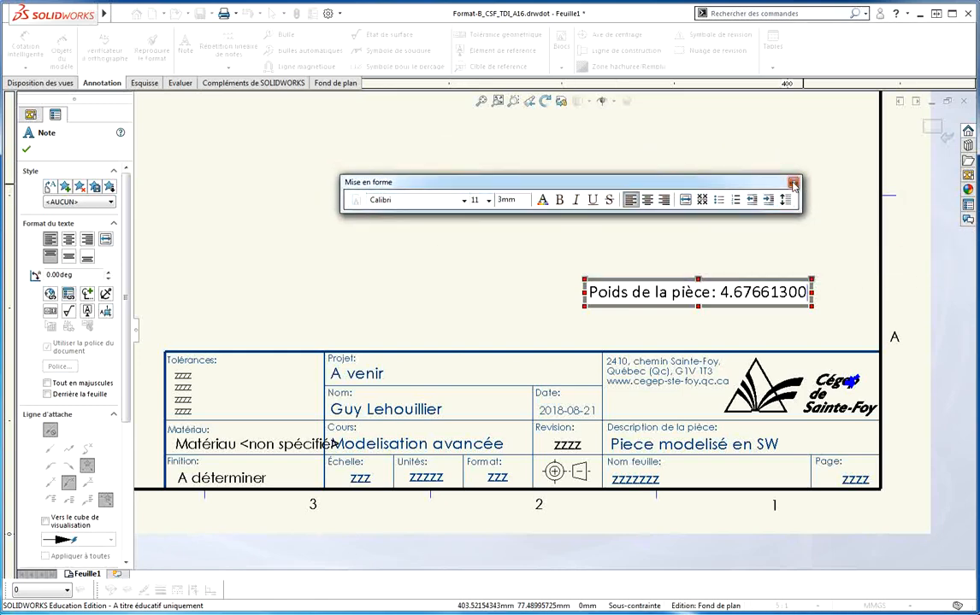
pyautogui.click(793, 182)
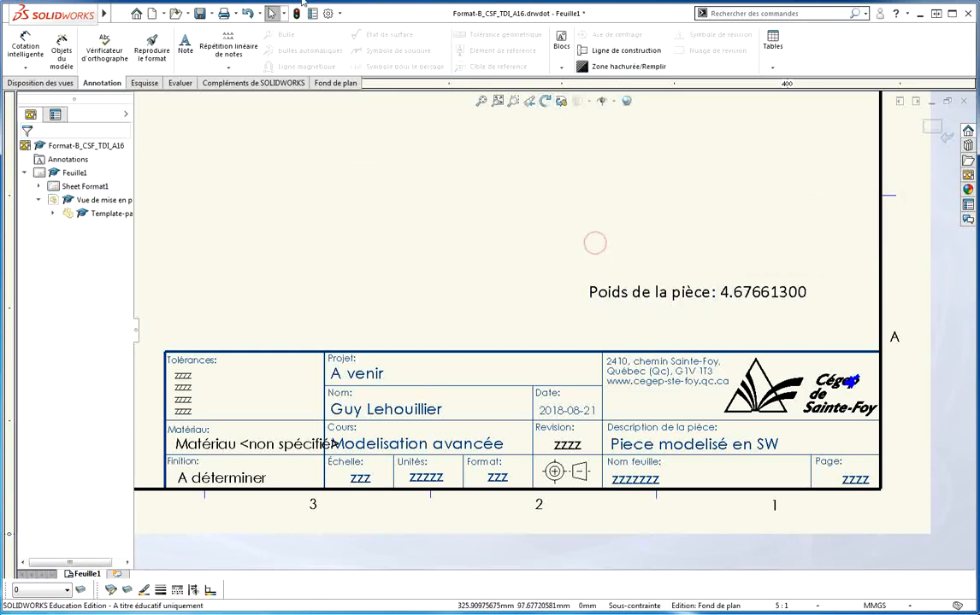
# - Set the document's base length unit to two decimals (.12) and rebuild the drawing
pyautogui.click(340, 13)
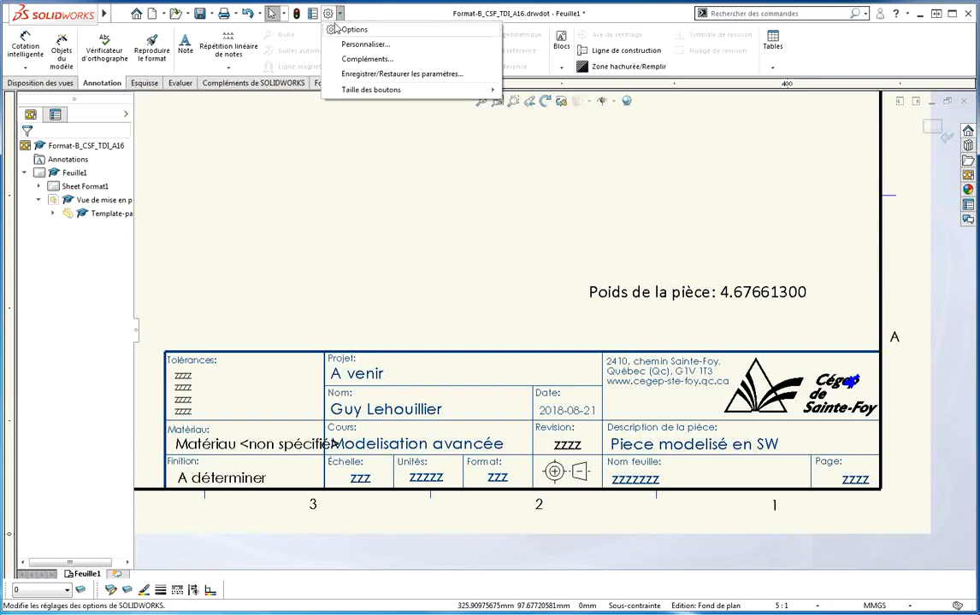
pyautogui.click(338, 31)
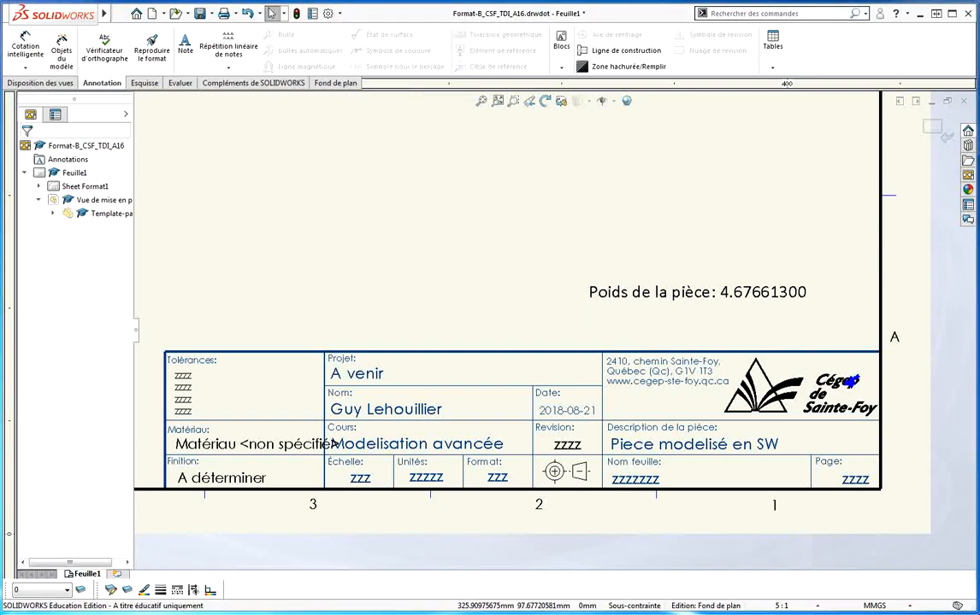
pyautogui.moveTo(877, 59); pyautogui.dragTo(346, 78)
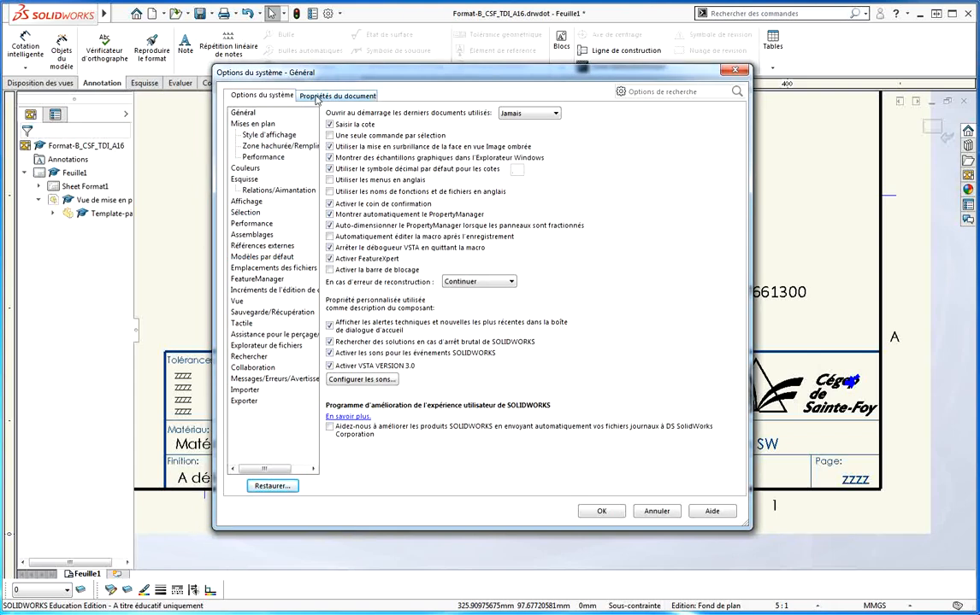
pyautogui.click(336, 94)
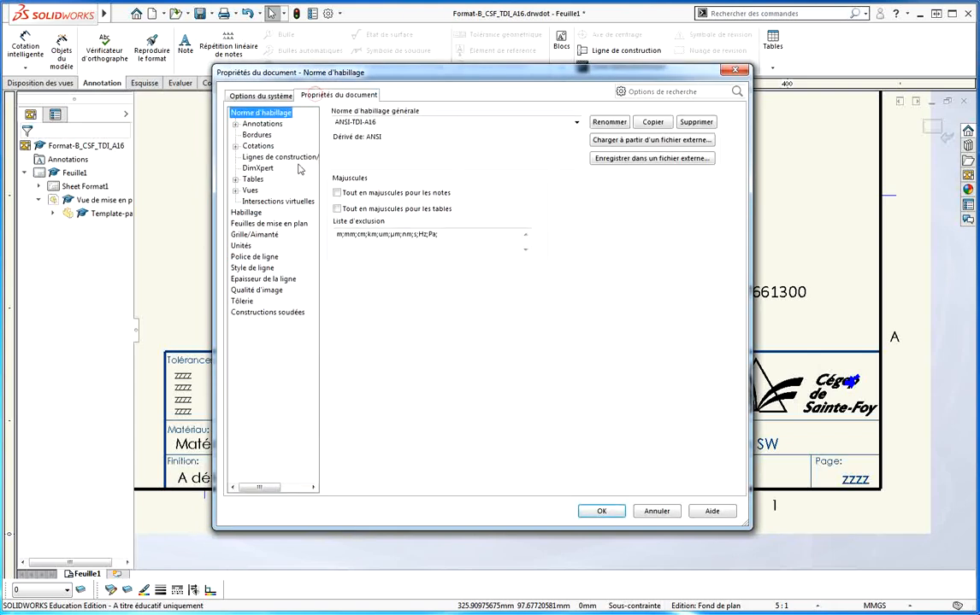
pyautogui.click(240, 245)
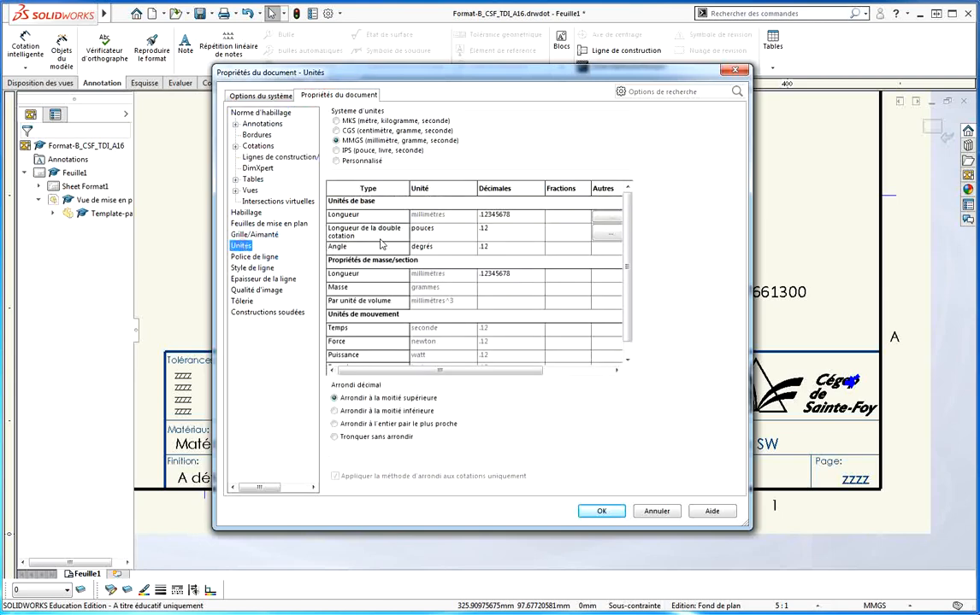
pyautogui.click(511, 215)
pyautogui.click(513, 216)
pyautogui.click(516, 217)
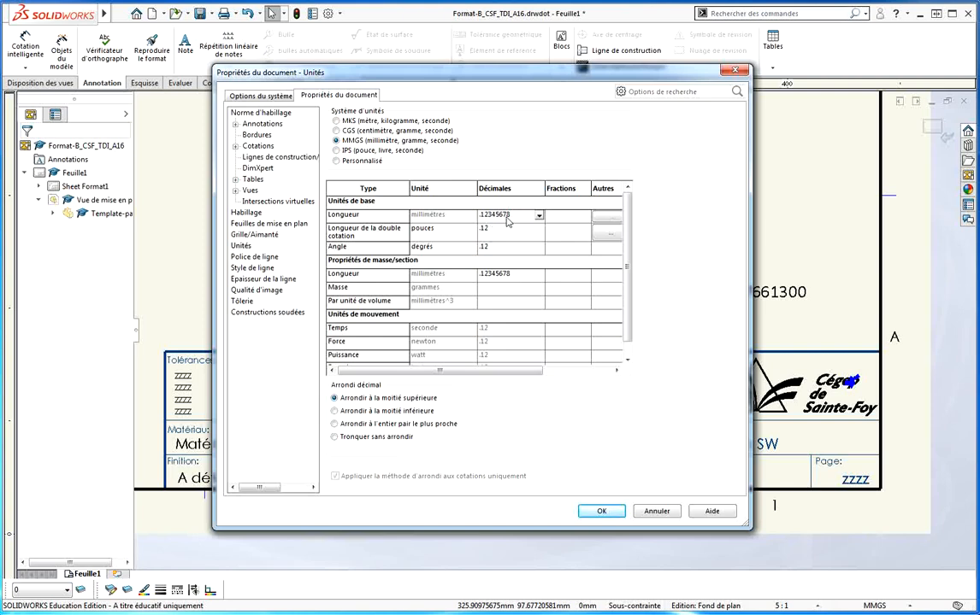
pyautogui.click(509, 218)
pyautogui.scroll(1, 537, 245)
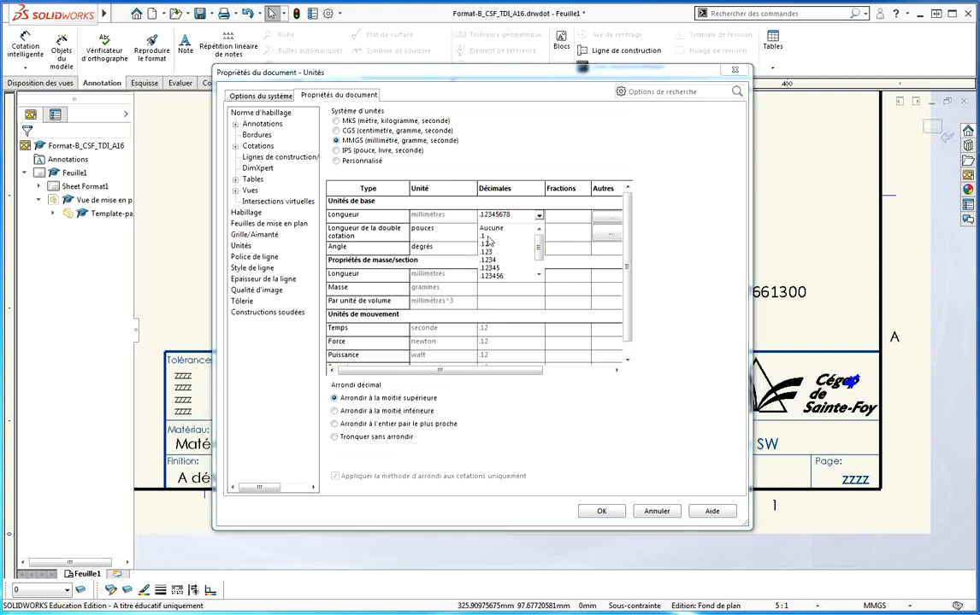
pyautogui.click(484, 245)
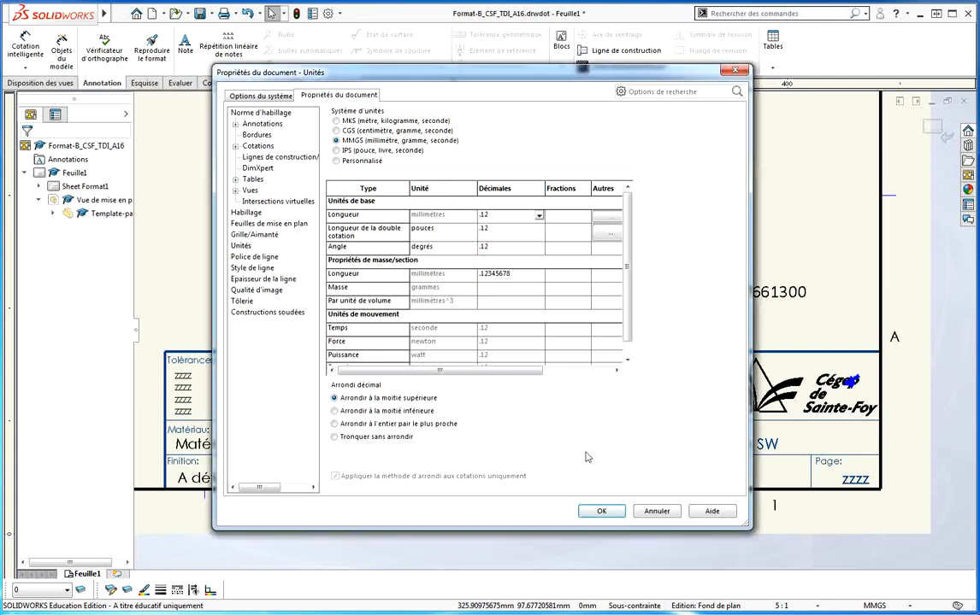
pyautogui.click(601, 511)
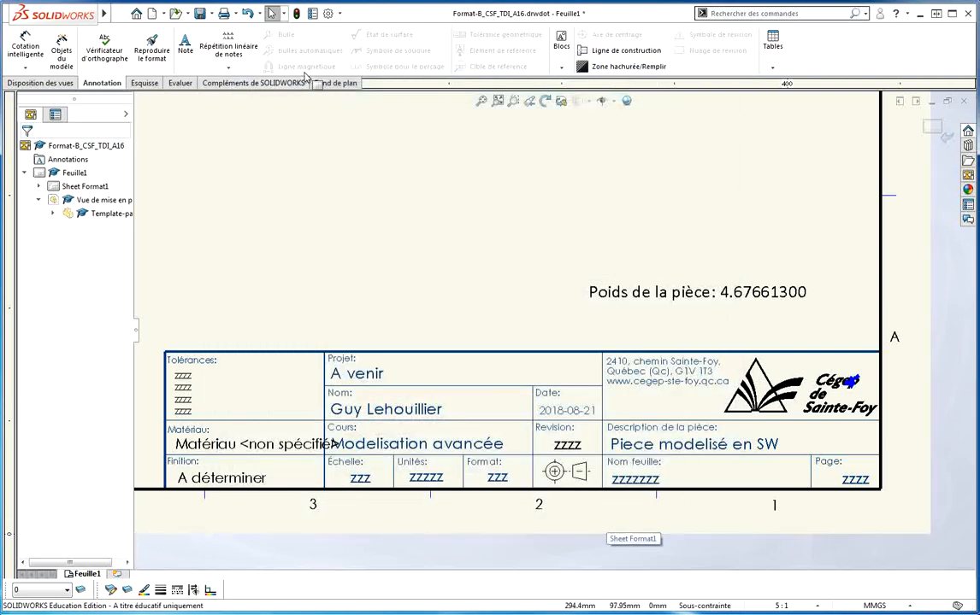
pyautogui.click(297, 16)
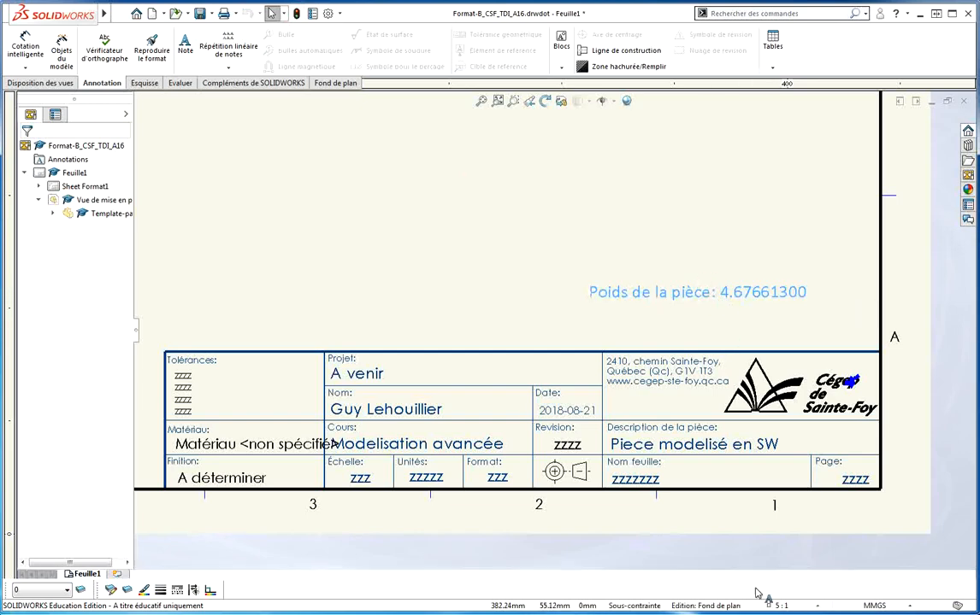
# - Set the mass/section properties length to two decimals (.12) in the document units and rebuild the drawing
pyautogui.click(898, 606)
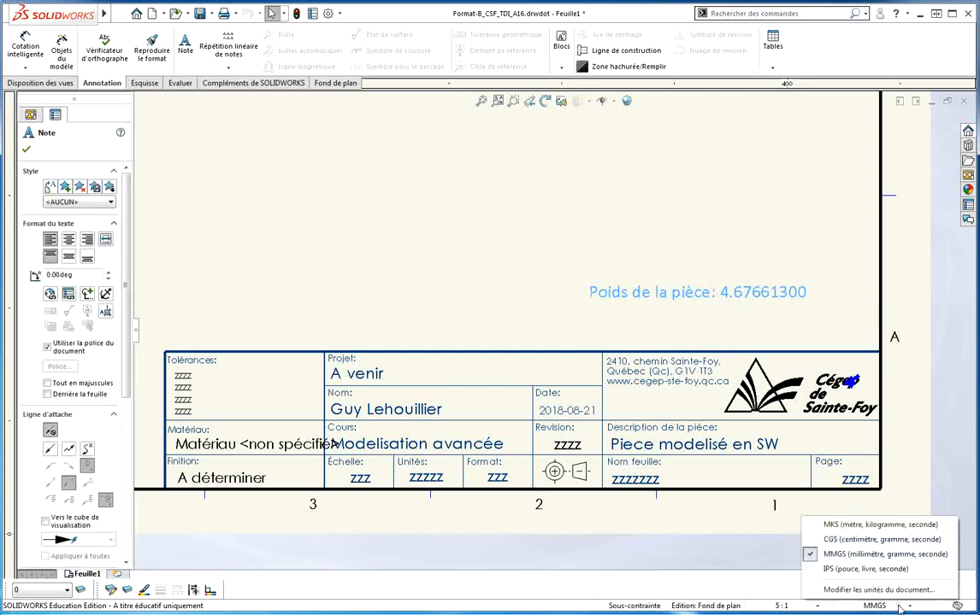
pyautogui.click(855, 590)
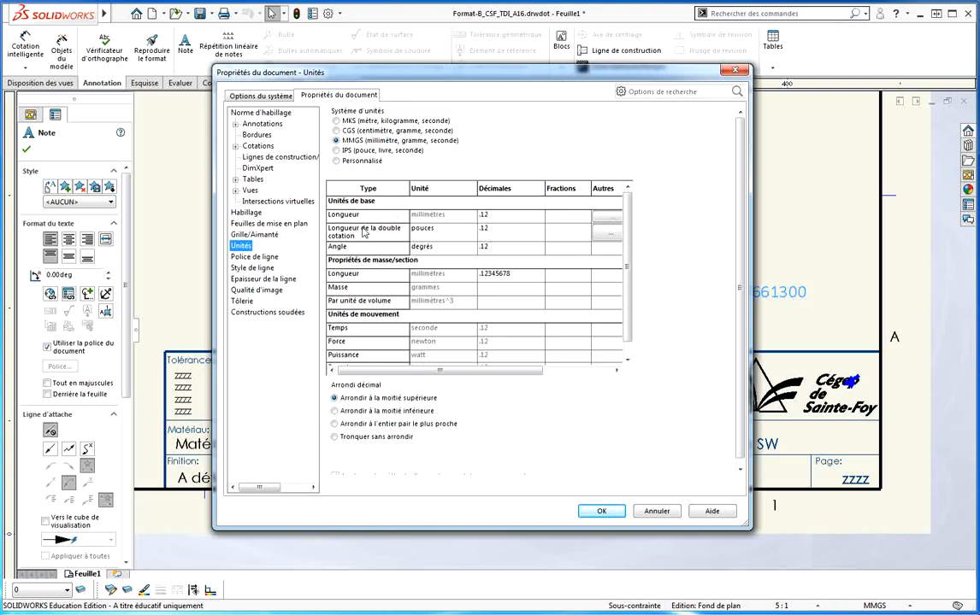
pyautogui.click(538, 274)
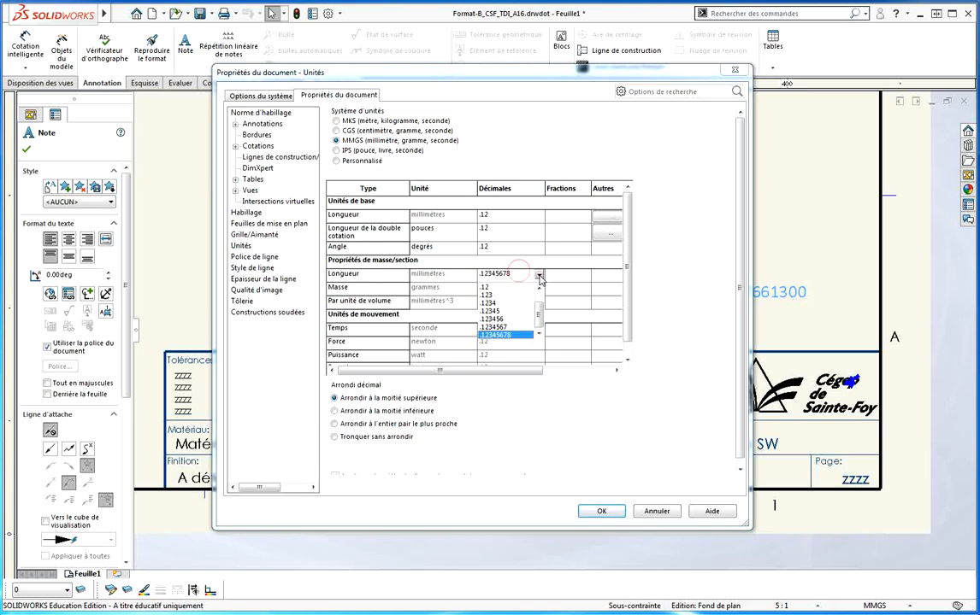
pyautogui.click(487, 289)
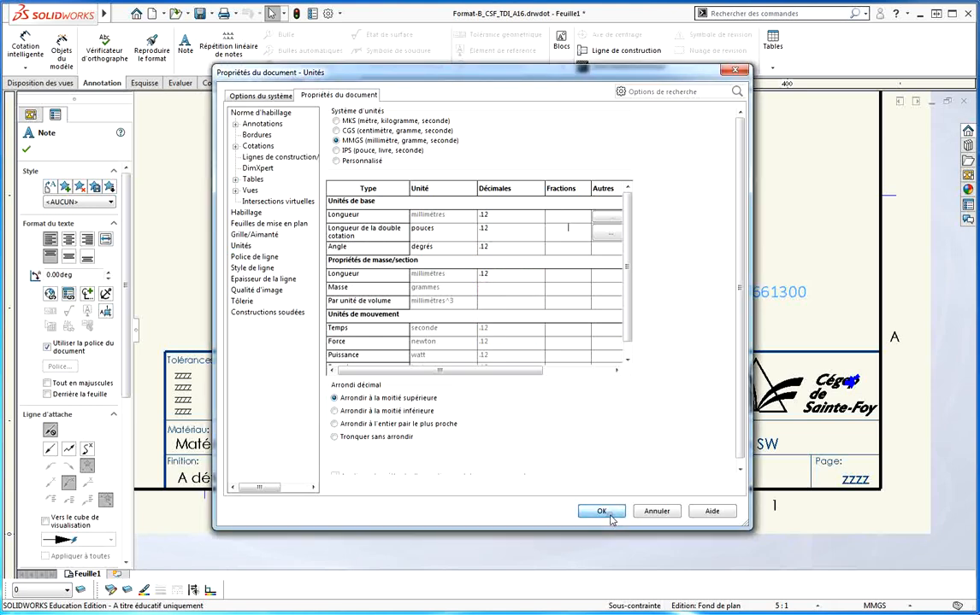
pyautogui.click(602, 511)
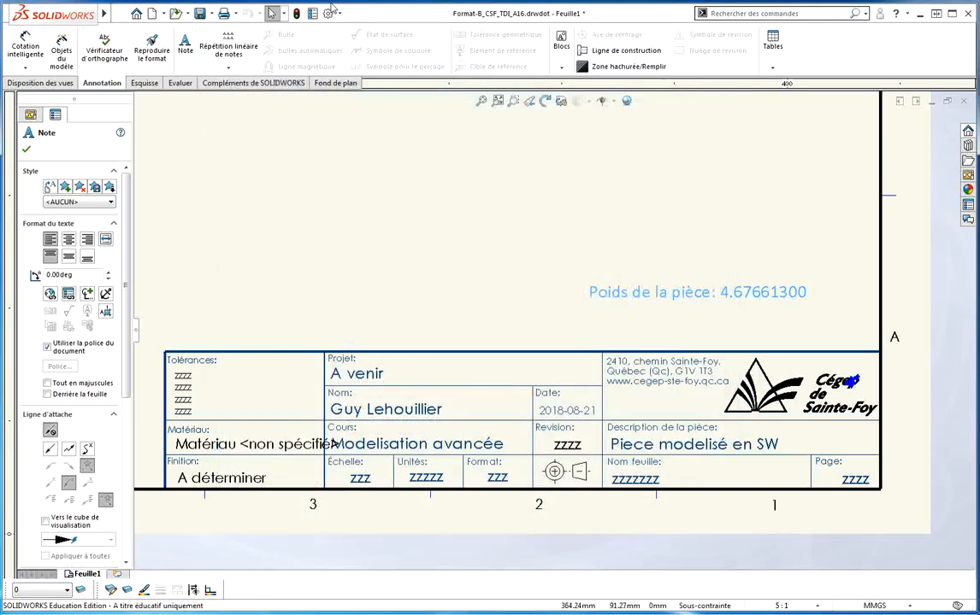
pyautogui.click(297, 14)
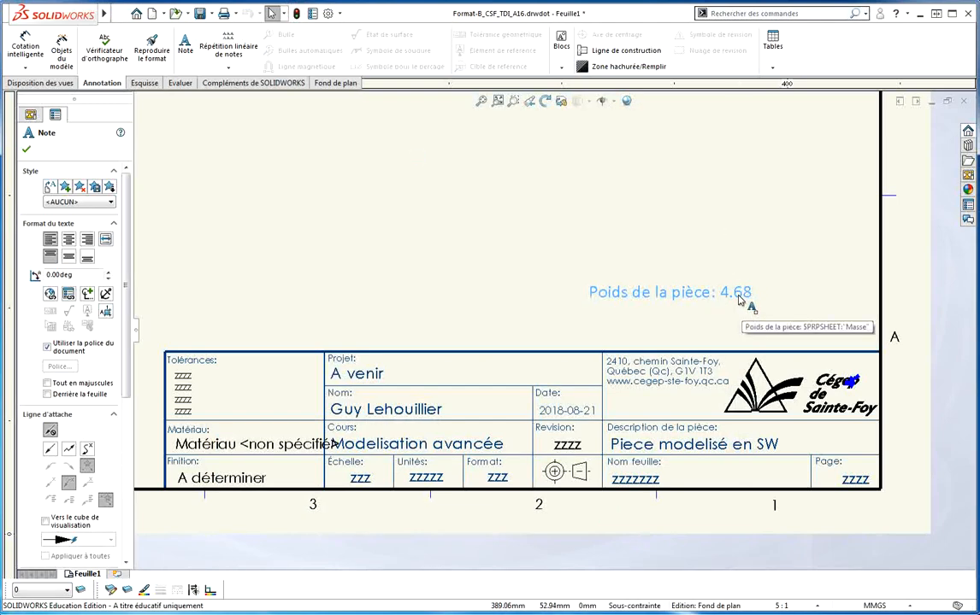
# - Append the unit "g" after the linked mass in the weight note and place the note just above the title block's logo cell
pyautogui.doubleClick(744, 295)
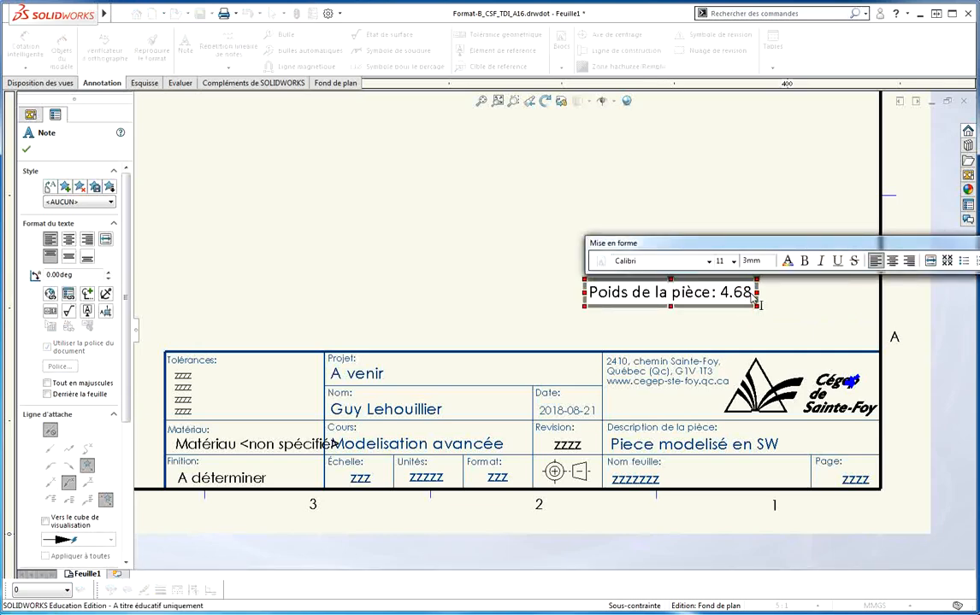
pyautogui.write('g')
pyautogui.click(809, 321)
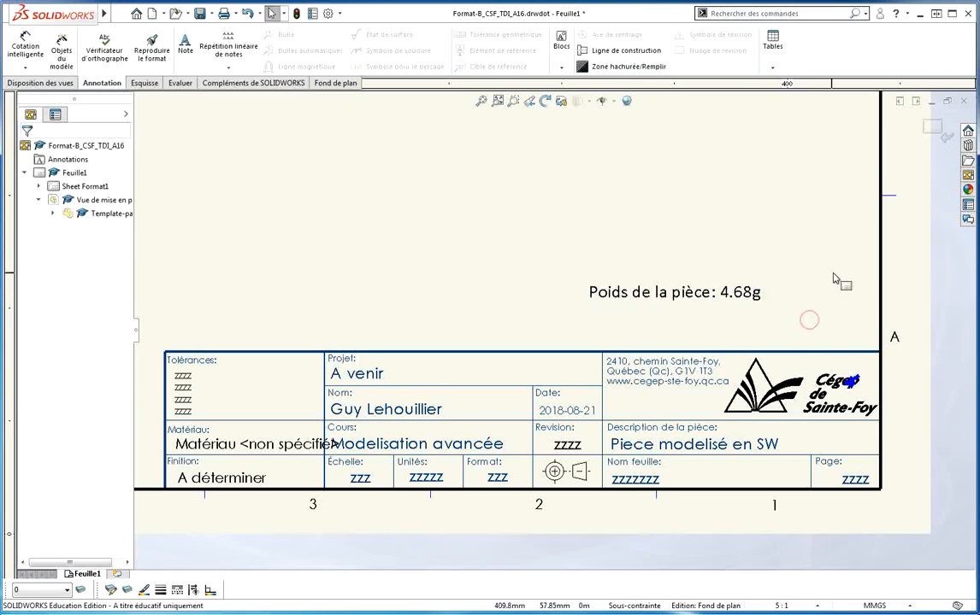
pyautogui.moveTo(695, 293); pyautogui.dragTo(787, 318)
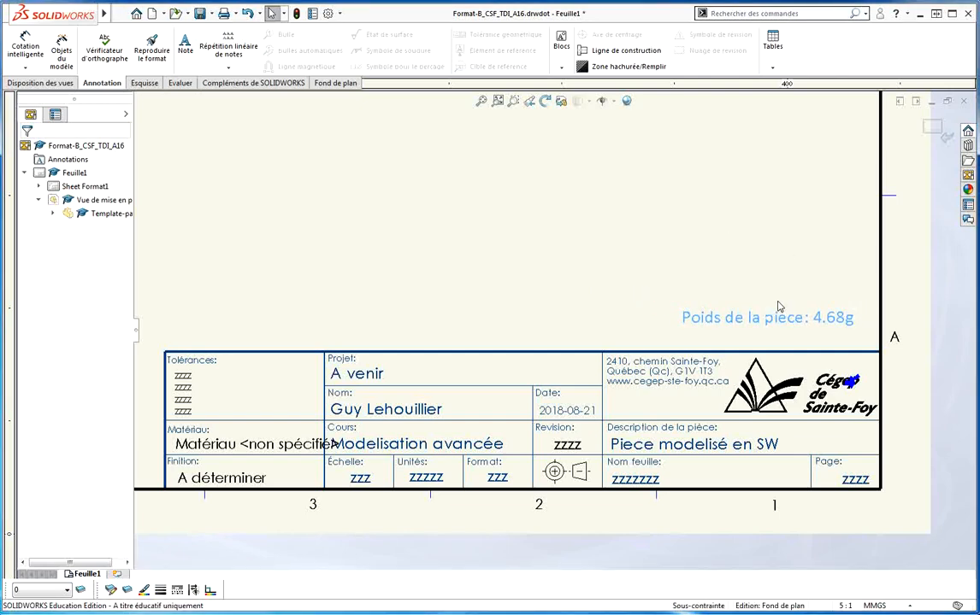
pyautogui.click(776, 312)
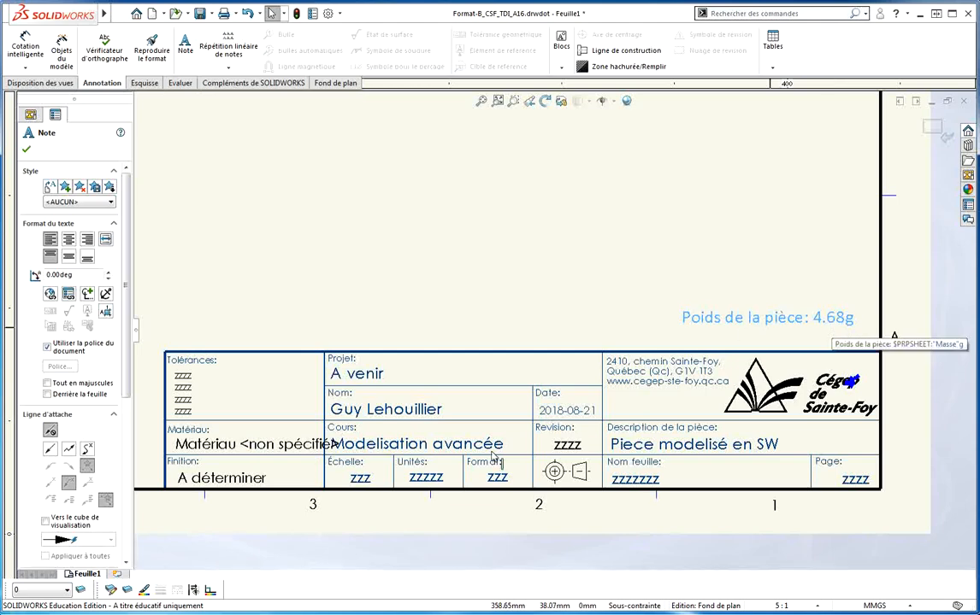
pyautogui.click(412, 247)
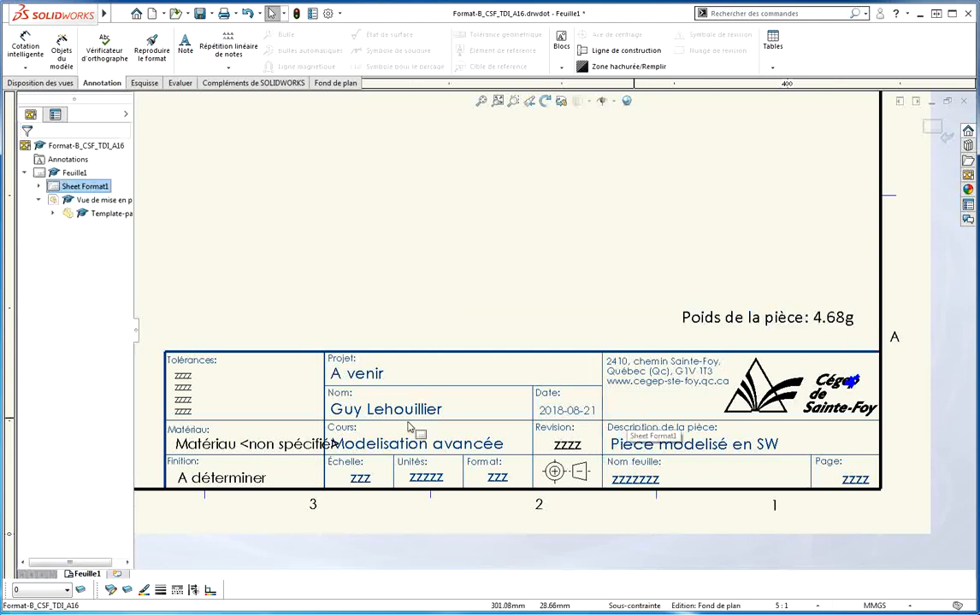
# - Start linking the Revision note to a property and check the property names available in the model and in the current document
pyautogui.doubleClick(569, 446)
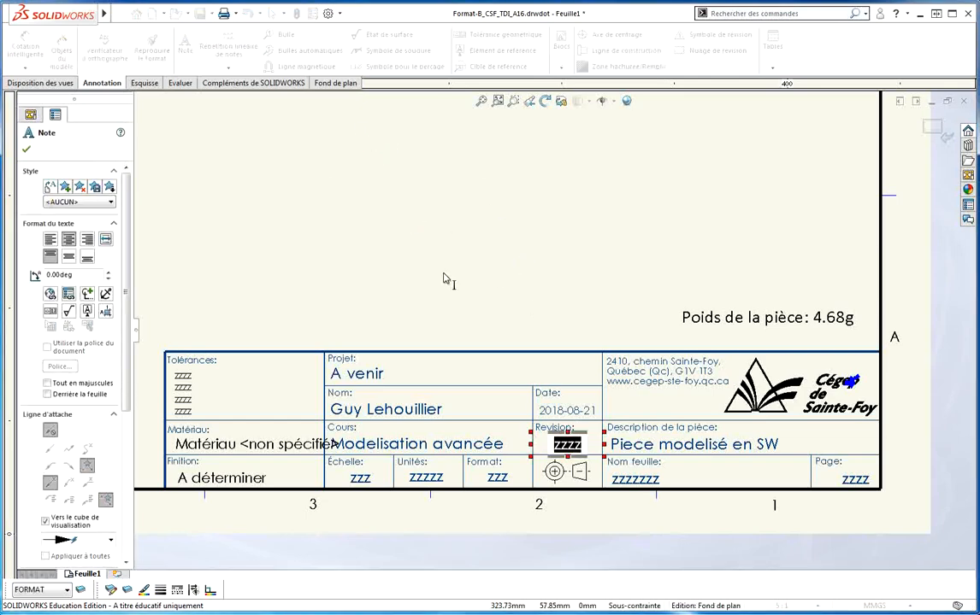
pyautogui.click(68, 294)
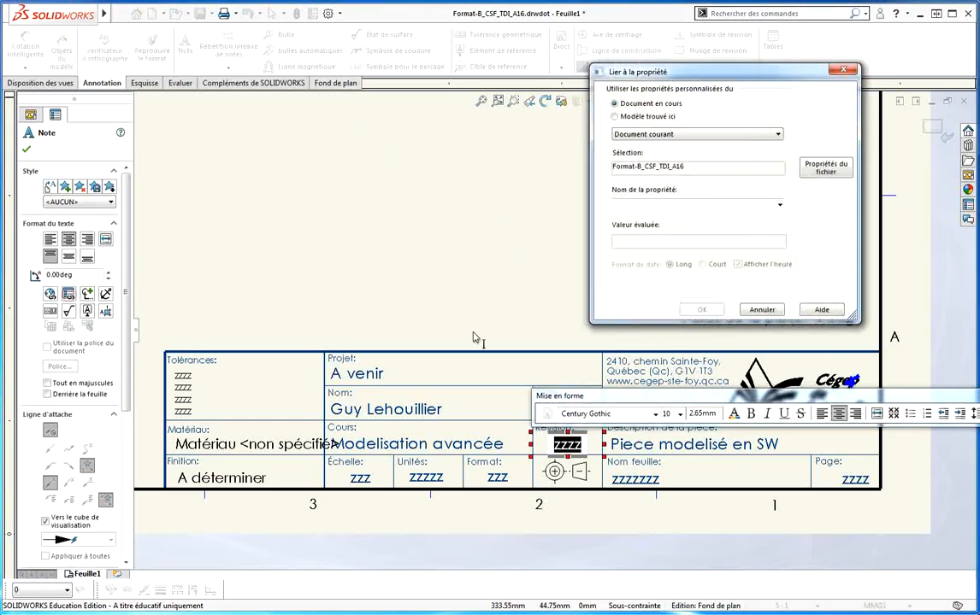
pyautogui.click(614, 117)
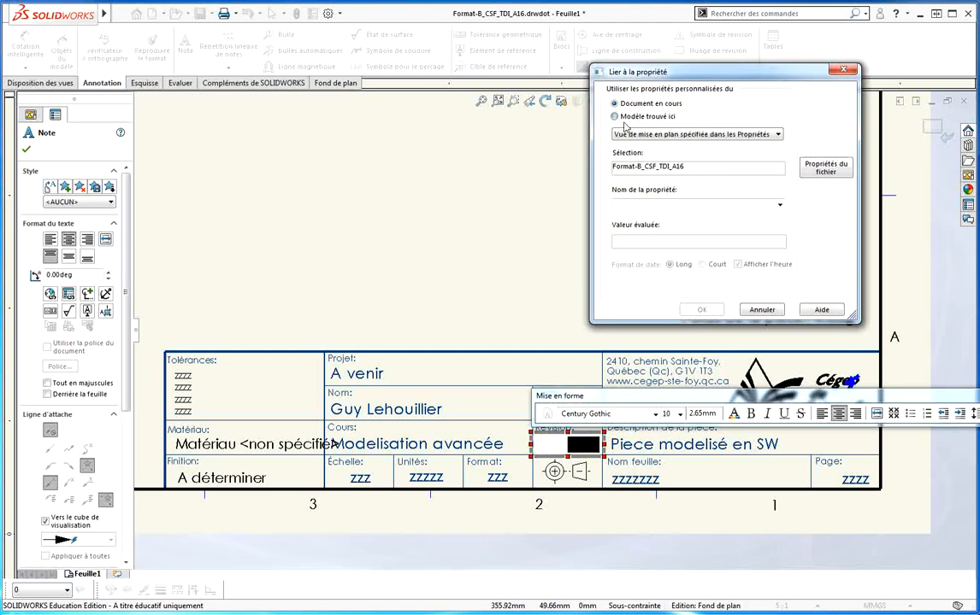
pyautogui.click(778, 205)
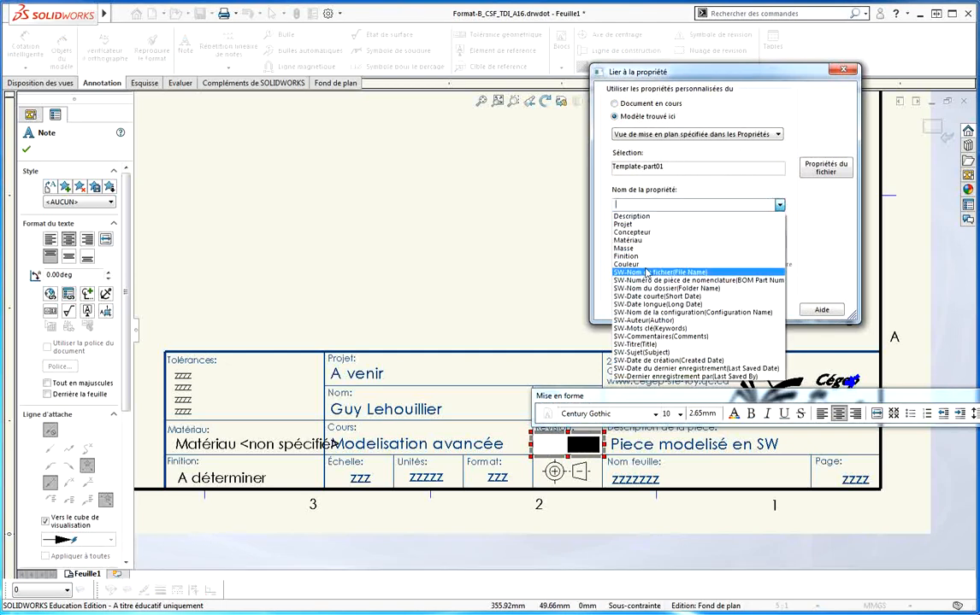
pyautogui.click(628, 117)
pyautogui.click(613, 103)
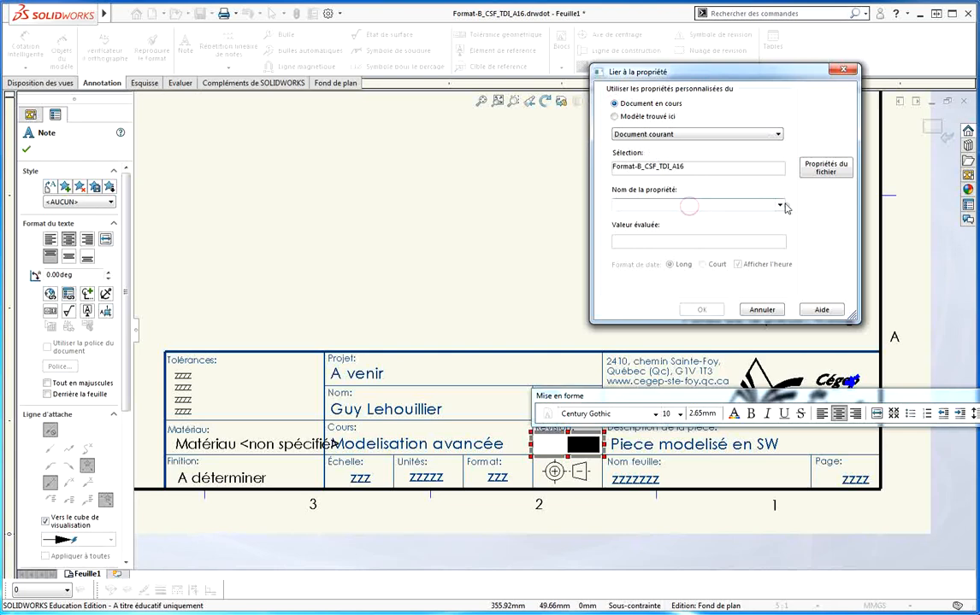
pyautogui.click(779, 205)
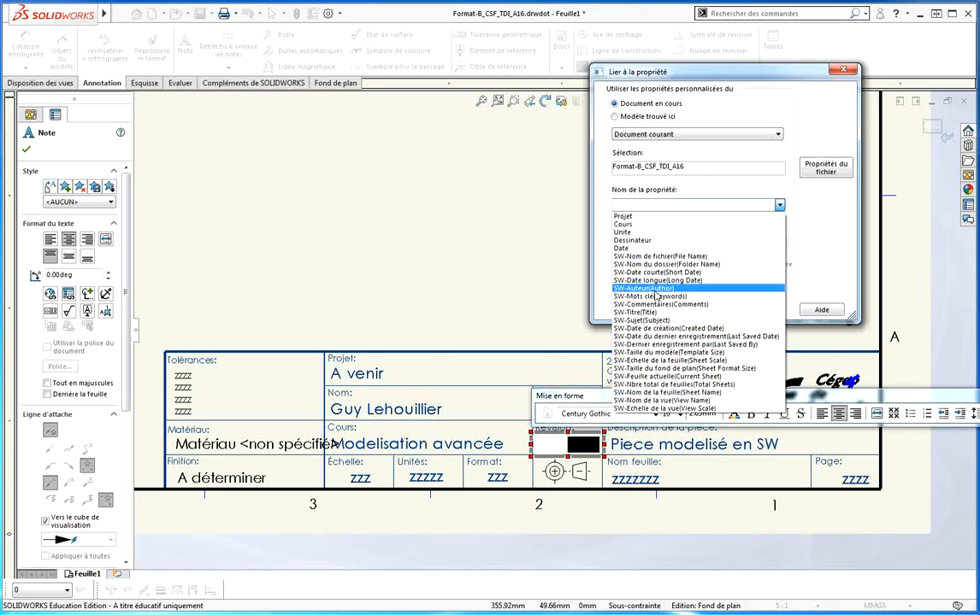
pyautogui.click(478, 193)
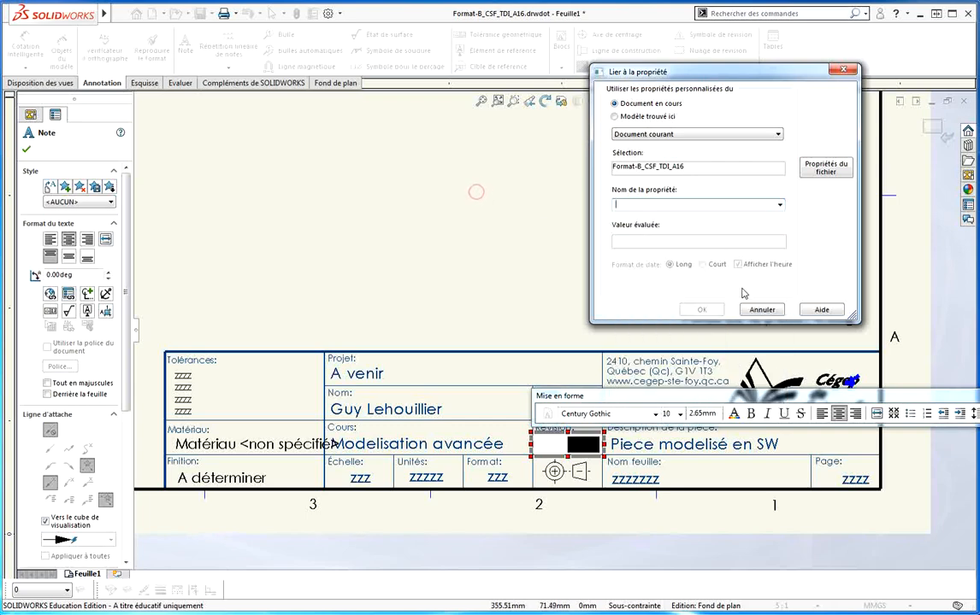
# - Add a custom property named Revision, of type Texte with value "-", to the drawing's file properties
pyautogui.click(822, 167)
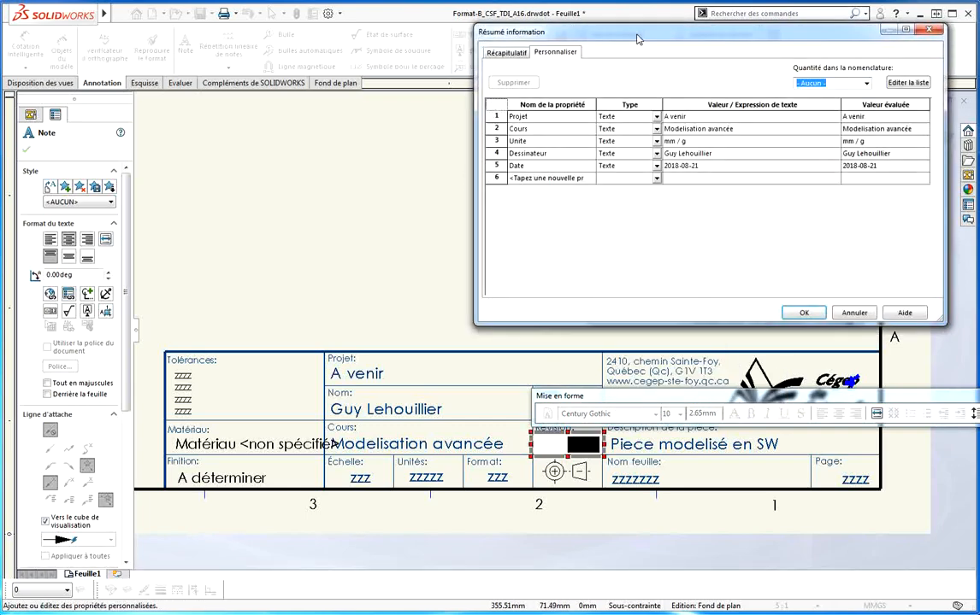
pyautogui.moveTo(637, 39); pyautogui.dragTo(274, 91)
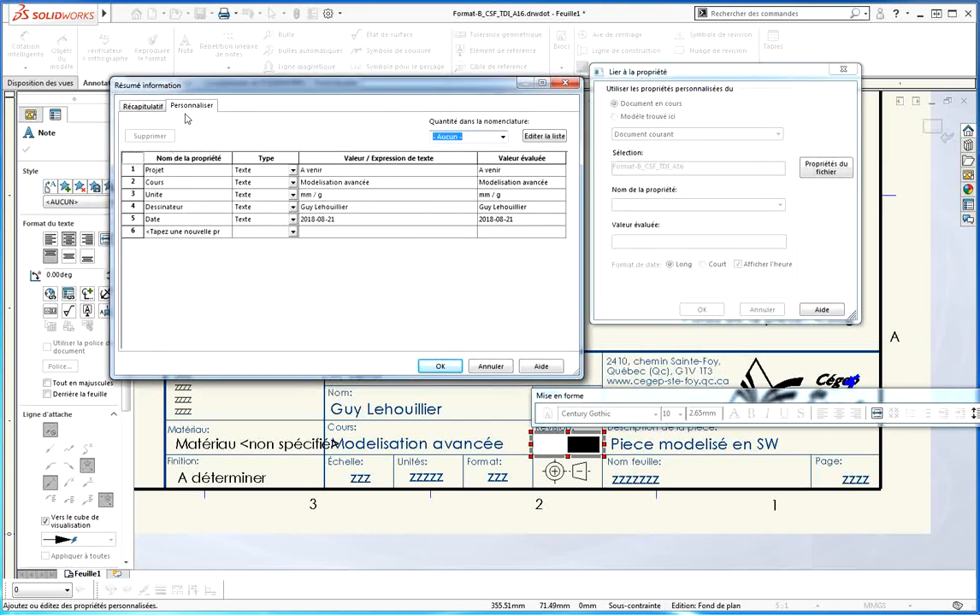
pyautogui.click(161, 233)
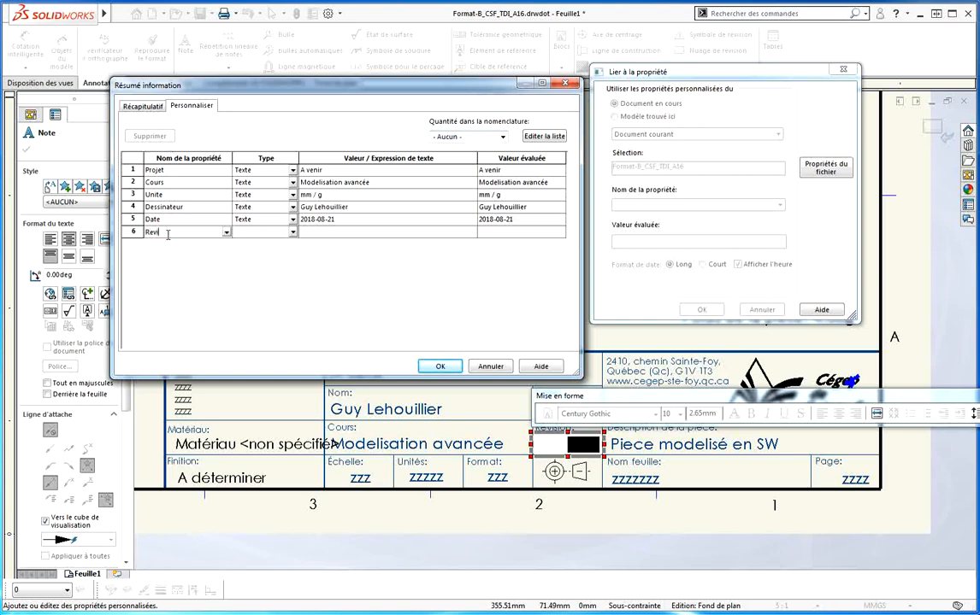
pyautogui.click(258, 233)
pyautogui.click(293, 233)
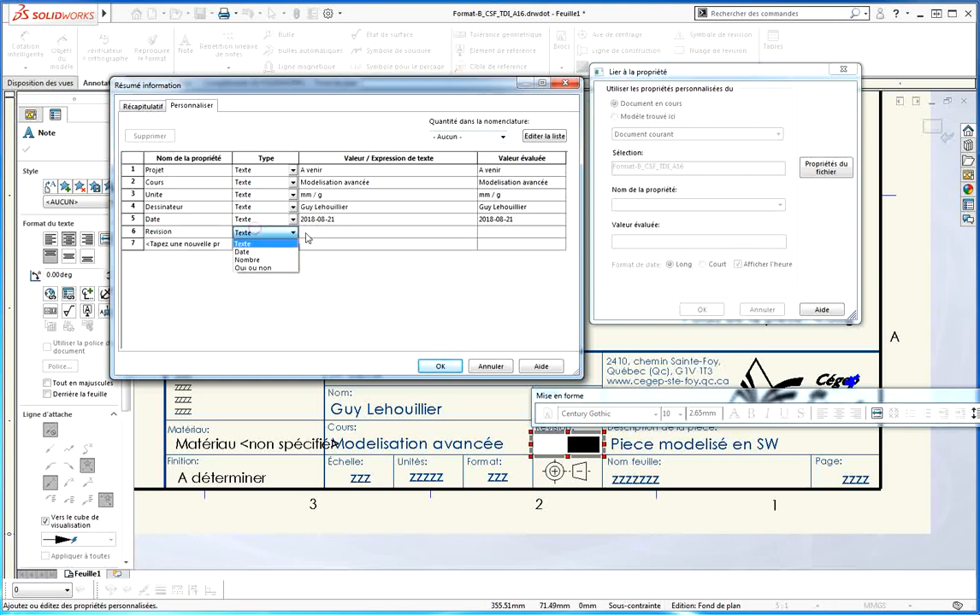
pyautogui.click(308, 237)
pyautogui.click(314, 234)
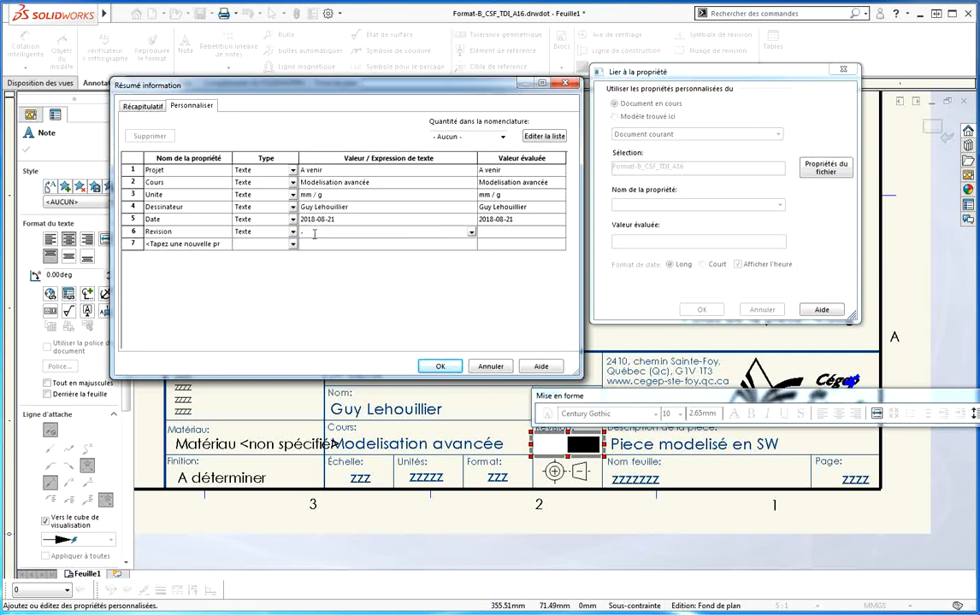
pyautogui.click(440, 366)
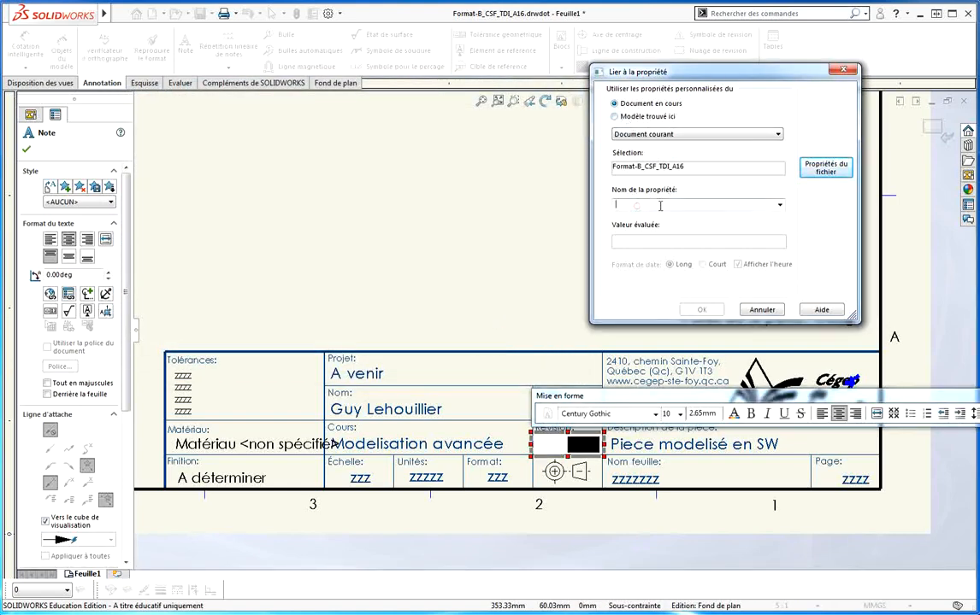
# - Link the Revision note to the current document's Revision property and finish editing the note
pyautogui.click(633, 204)
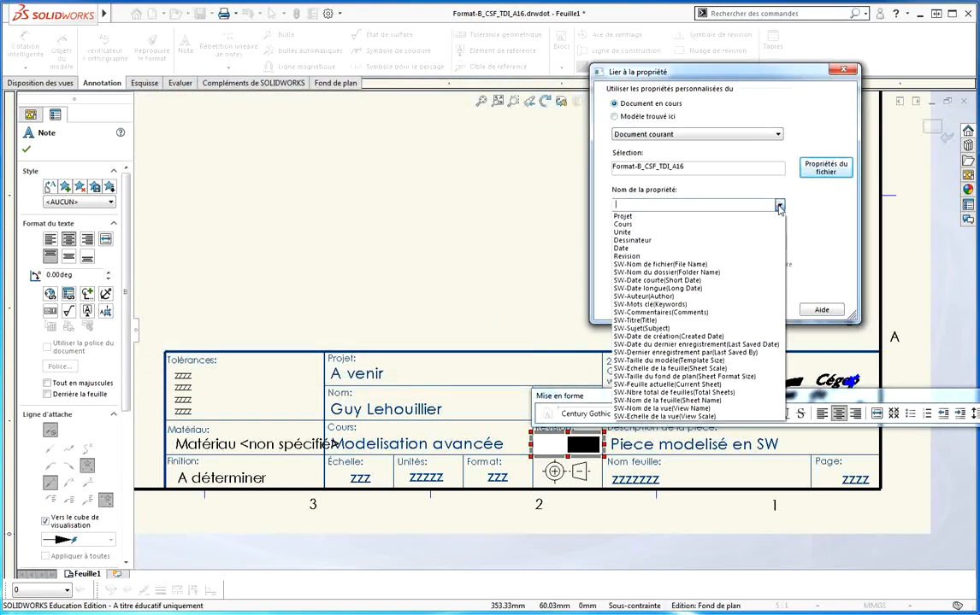
pyautogui.click(628, 256)
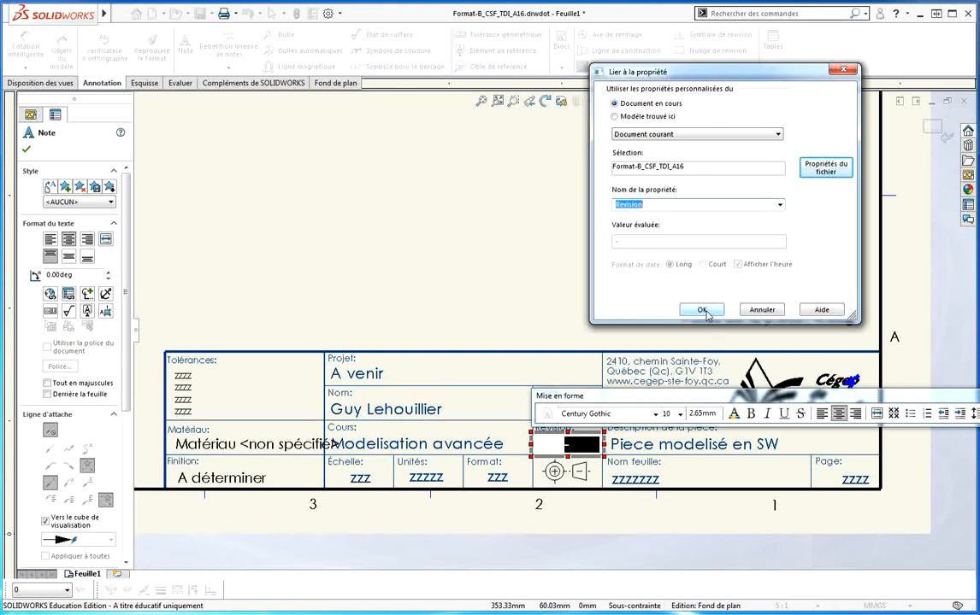
pyautogui.click(701, 310)
pyautogui.click(528, 291)
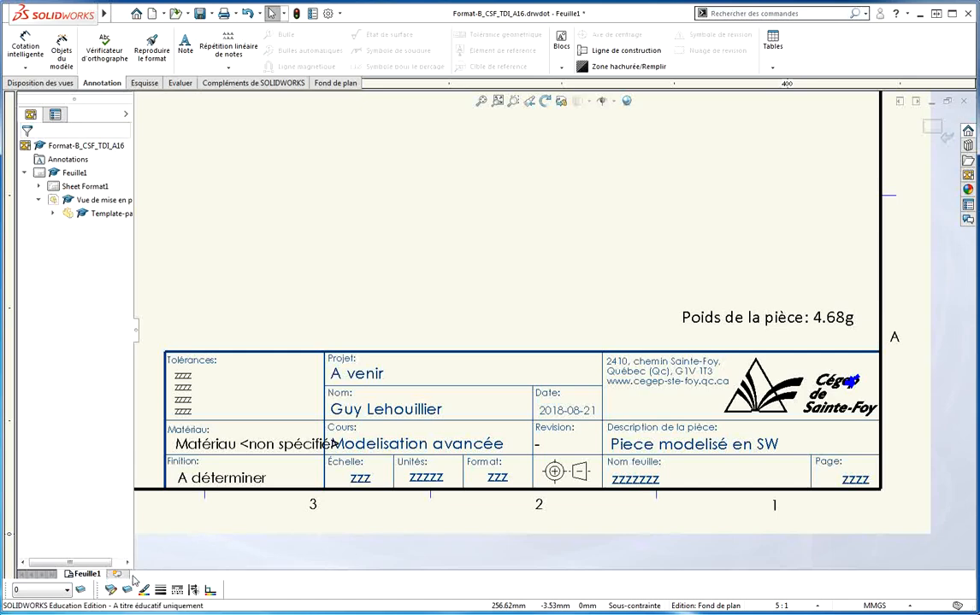
pyautogui.rightClick(90, 580)
pyautogui.click(270, 539)
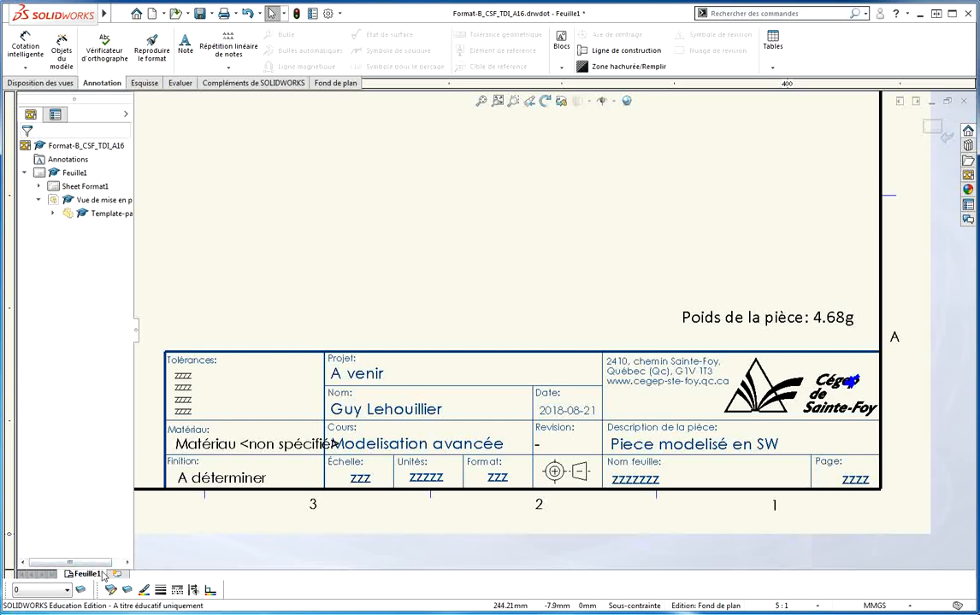
# - Link the Nom feuille note in the title block to the current document's SW-Nom de la feuille(Sheet Name) property
pyautogui.doubleClick(637, 480)
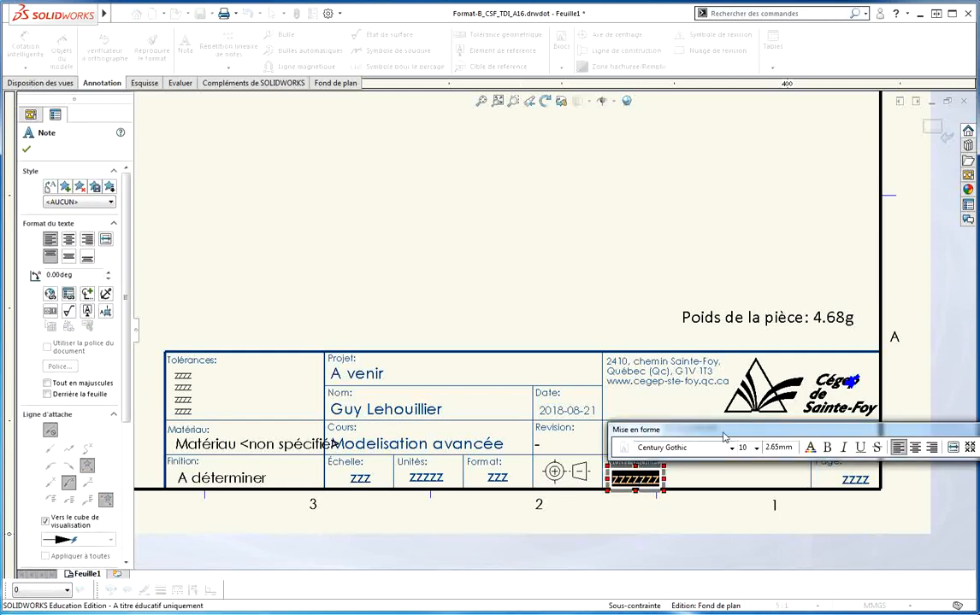
pyautogui.click(68, 293)
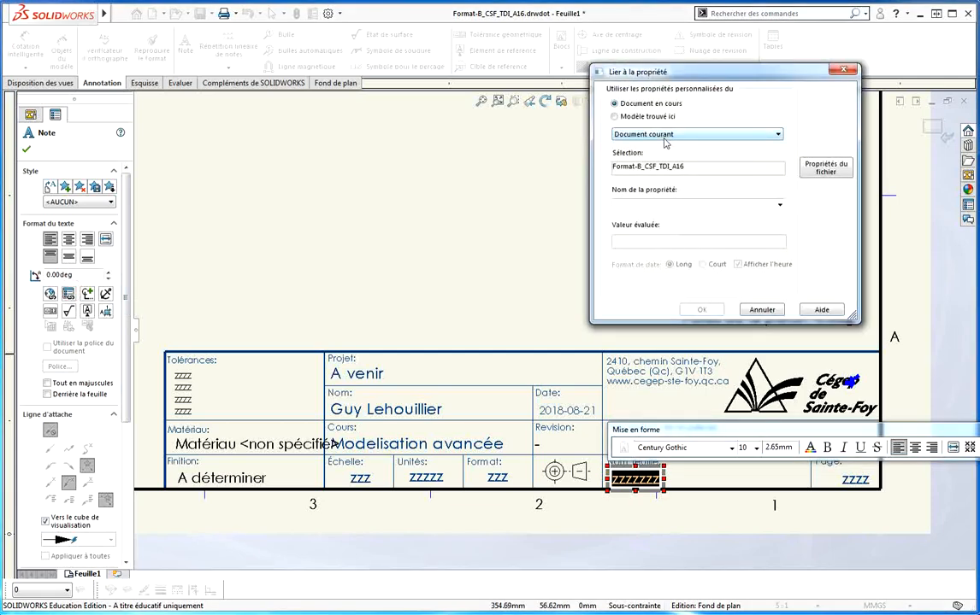
pyautogui.click(779, 205)
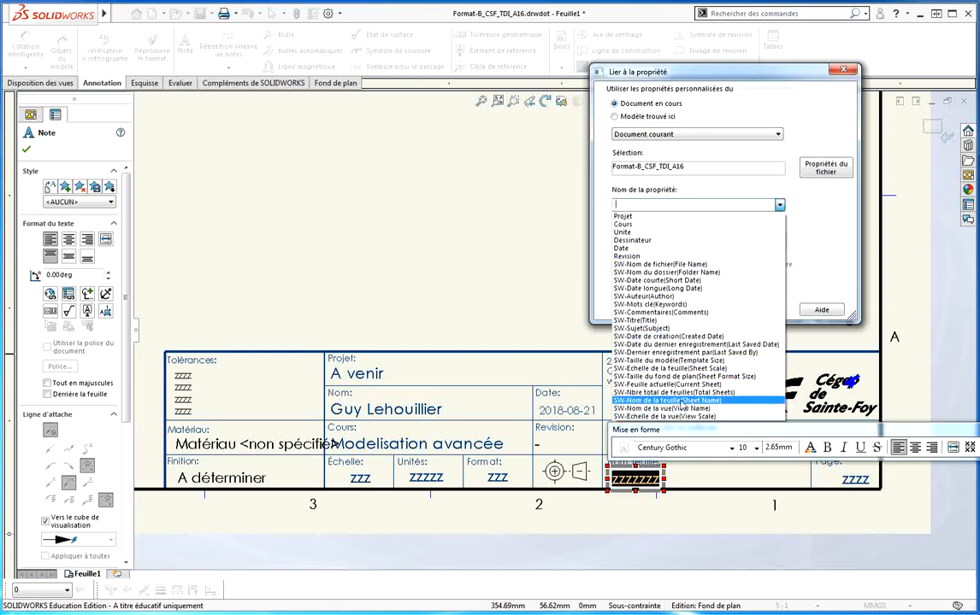
pyautogui.click(655, 400)
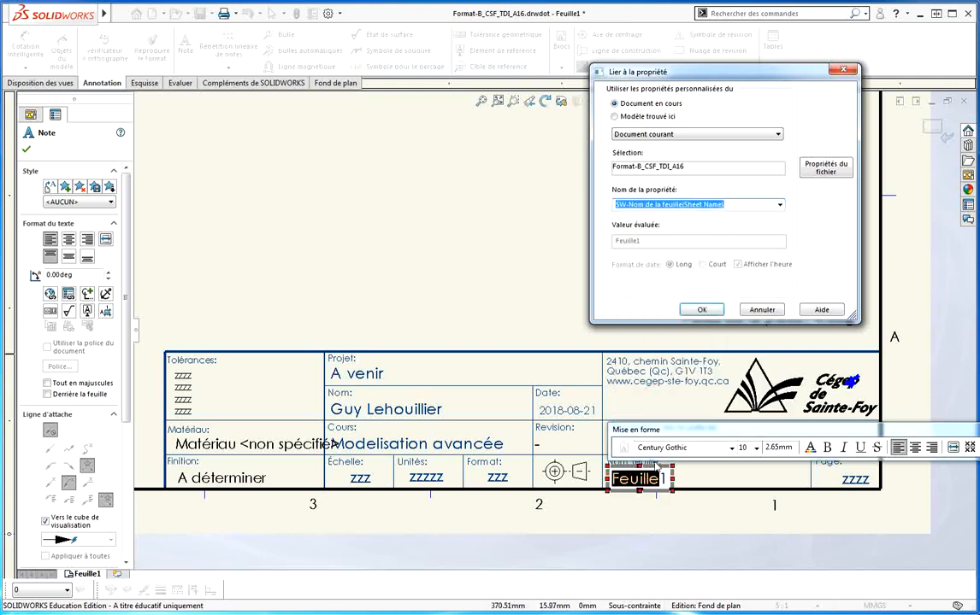
pyautogui.click(701, 310)
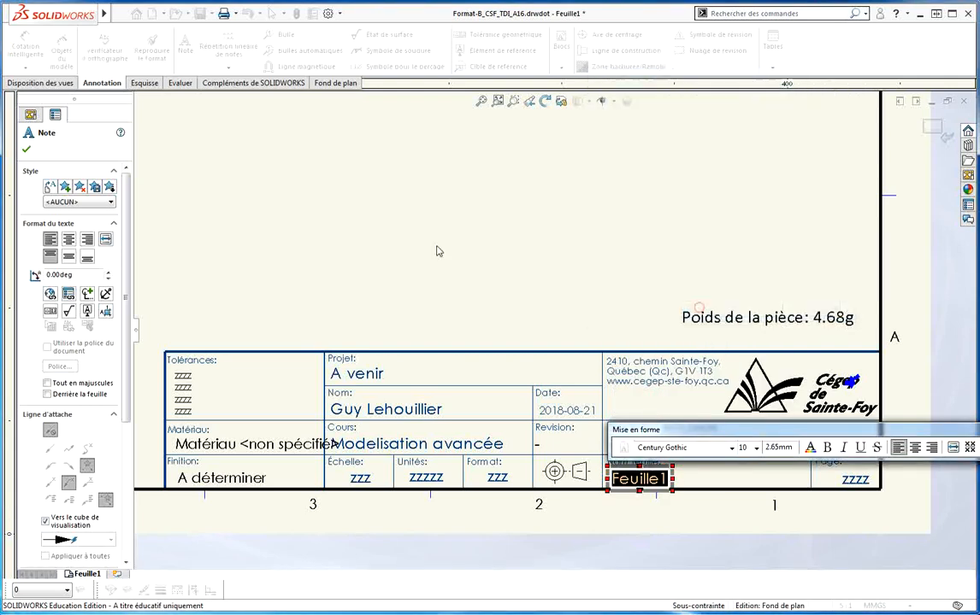
pyautogui.click(399, 225)
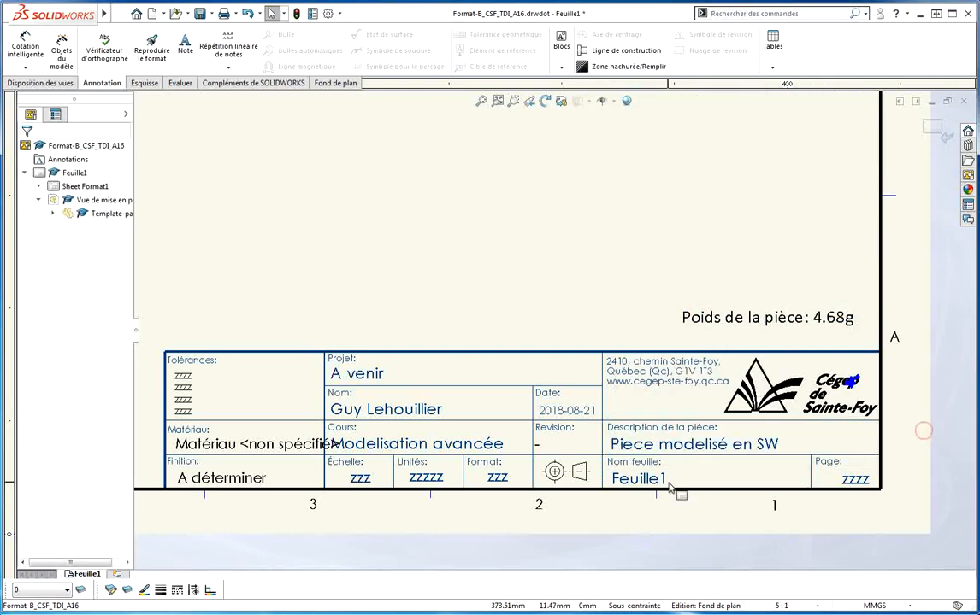
pyautogui.rightClick(91, 574)
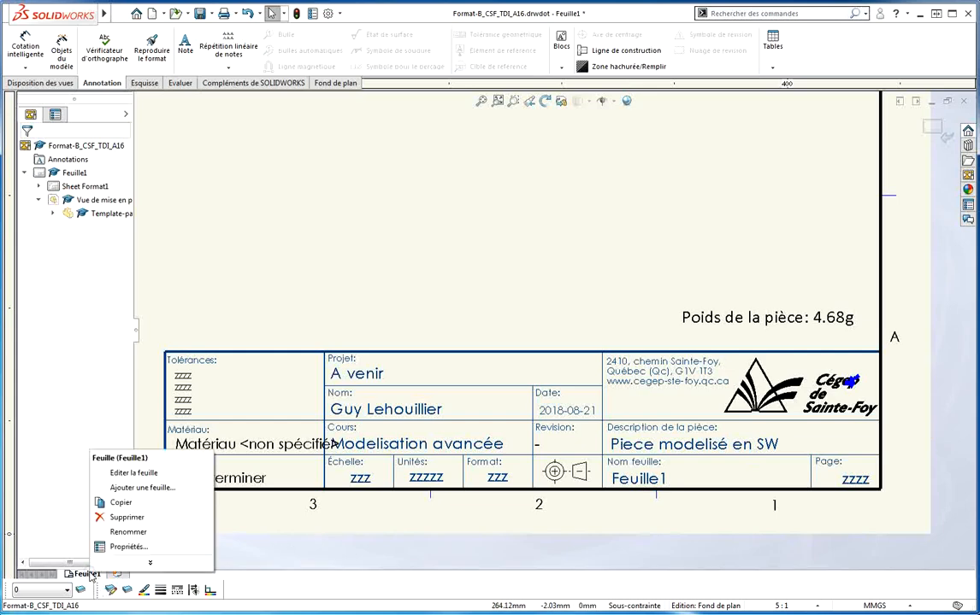
pyautogui.click(128, 533)
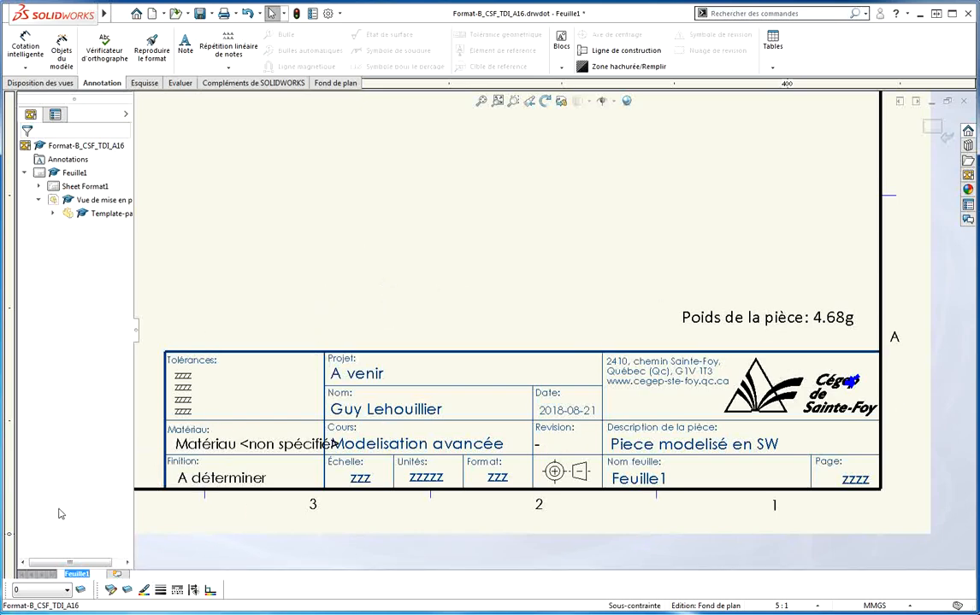
pyautogui.rightClick(78, 573)
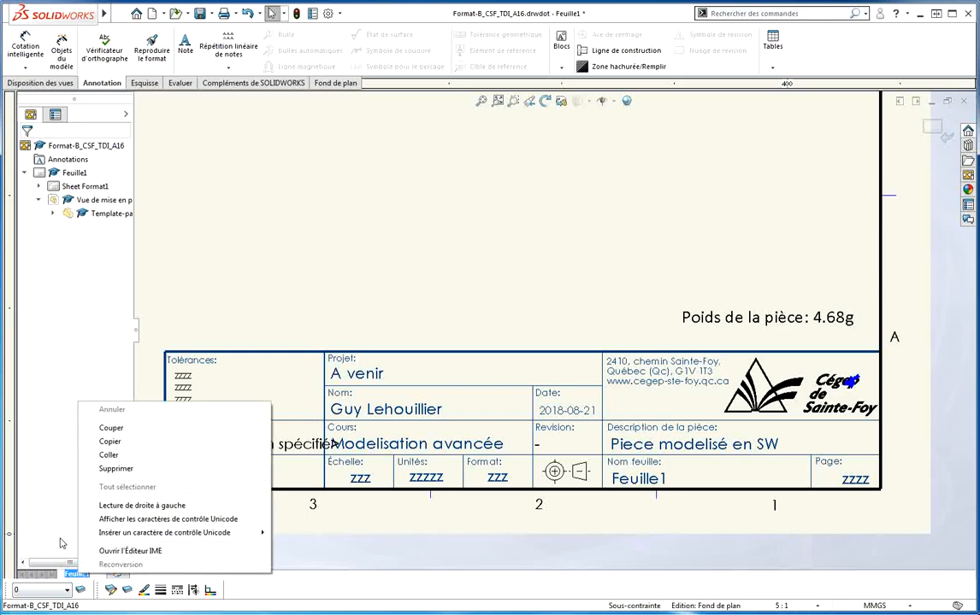
pyautogui.click(326, 252)
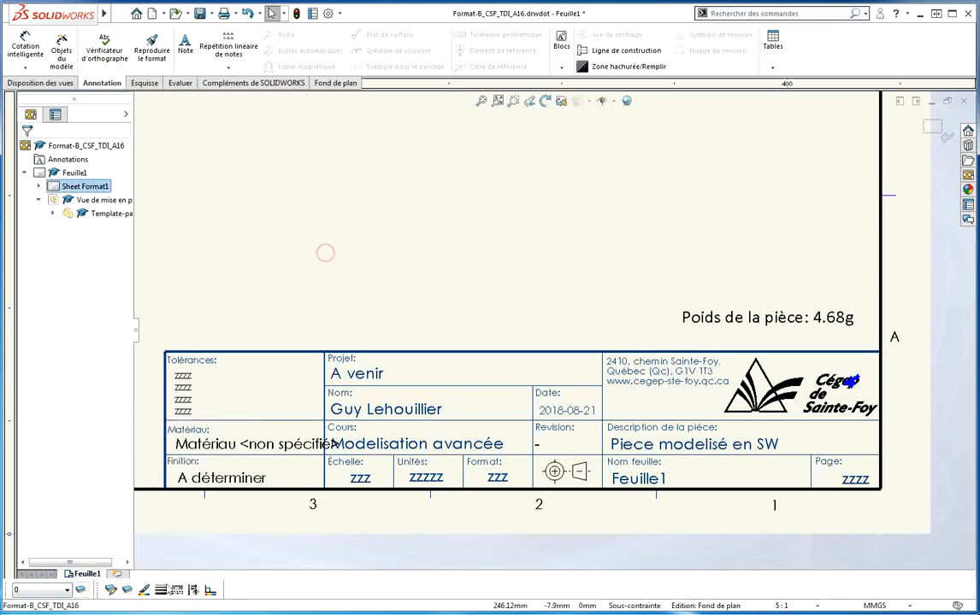
# - Rename the sheet as "Hors-tout" in its sheet properties and apply the change
pyautogui.rightClick(86, 578)
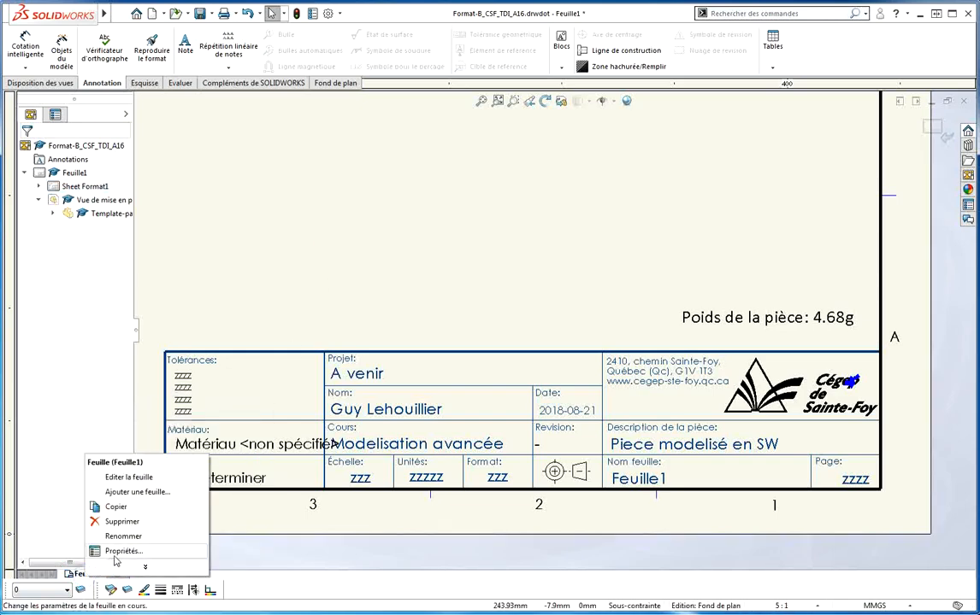
pyautogui.click(116, 553)
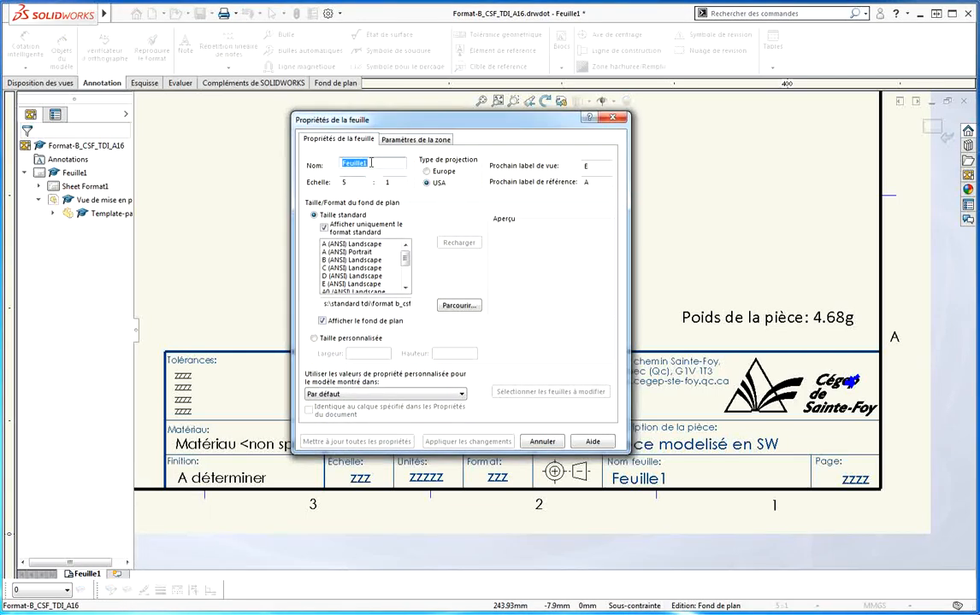
pyautogui.write('hors-tout')
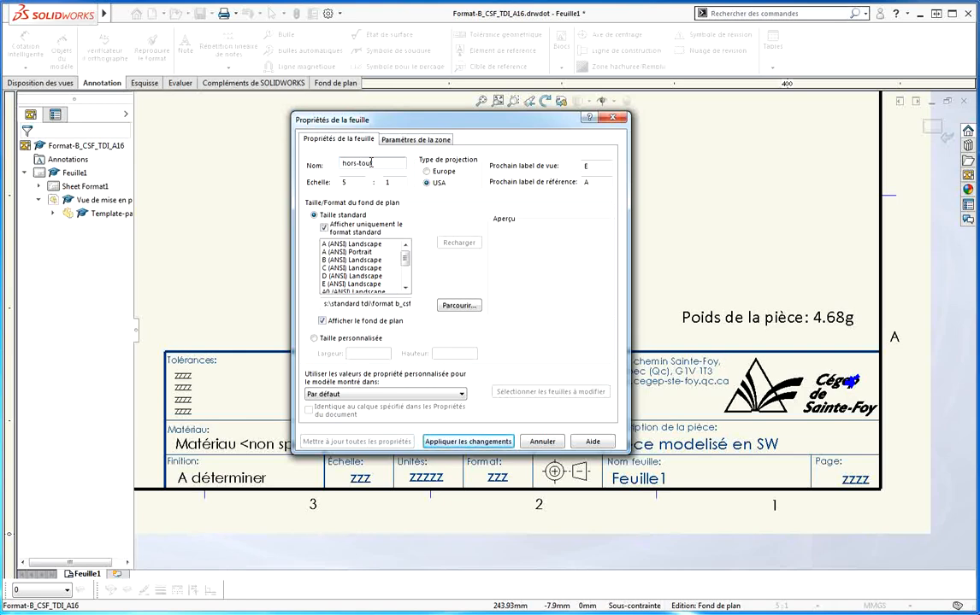
pyautogui.click(342, 163)
pyautogui.write('H')
pyautogui.click(483, 442)
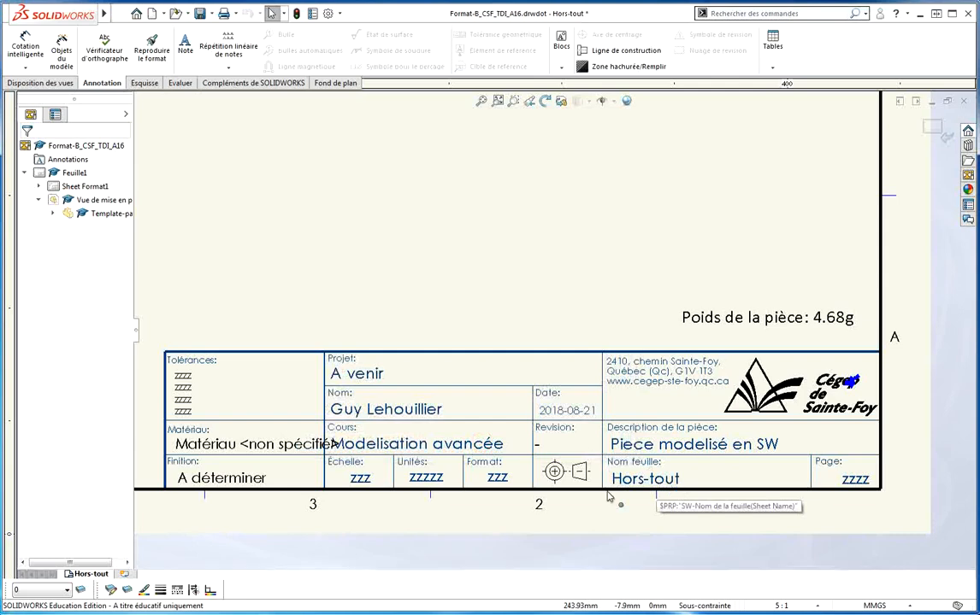
# - Link the Échelle note in the title block to the current document's SW-Echelle de la feuille(Sheet Scale) property and finish editing the note
pyautogui.doubleClick(361, 478)
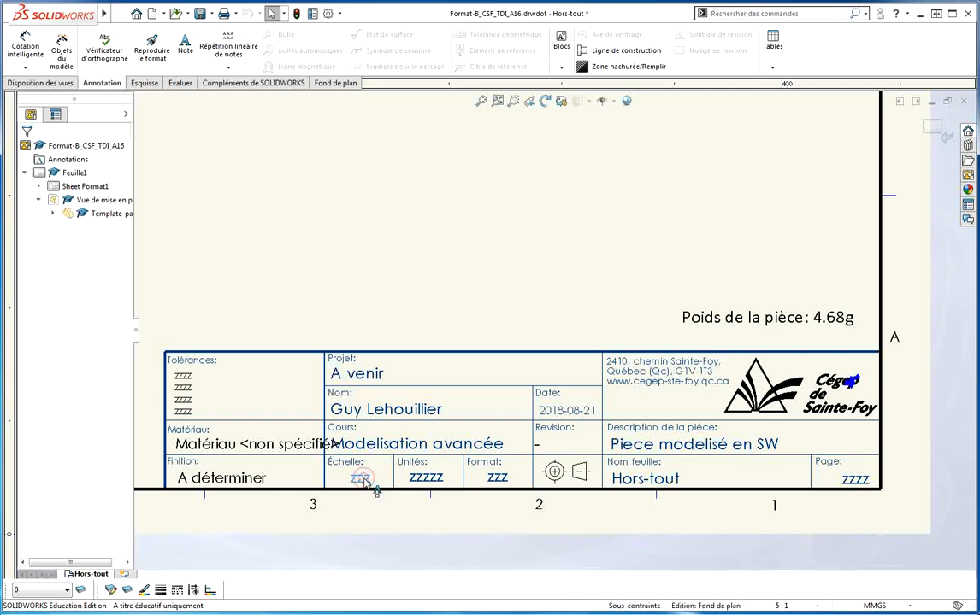
pyautogui.doubleClick(364, 482)
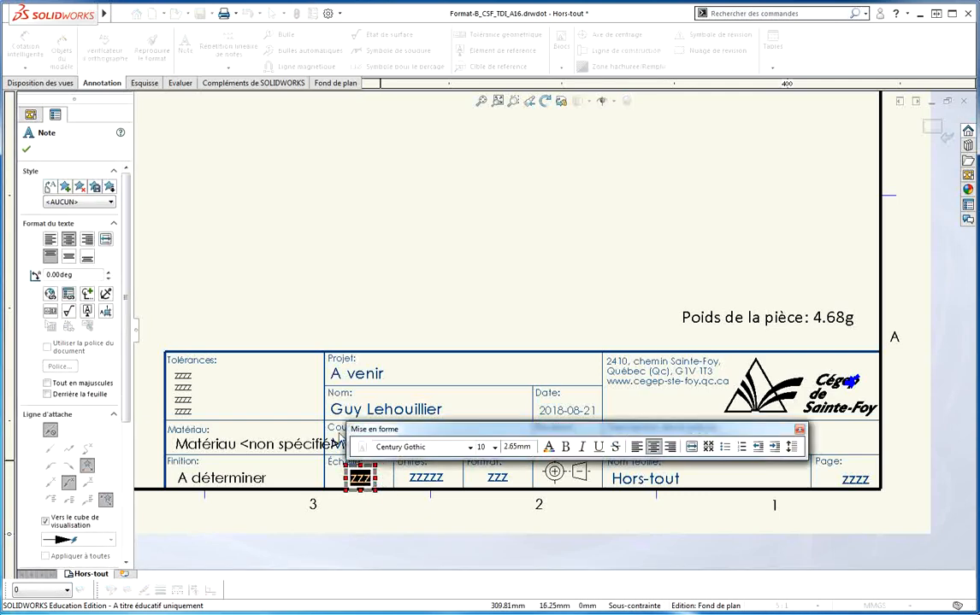
pyautogui.click(68, 294)
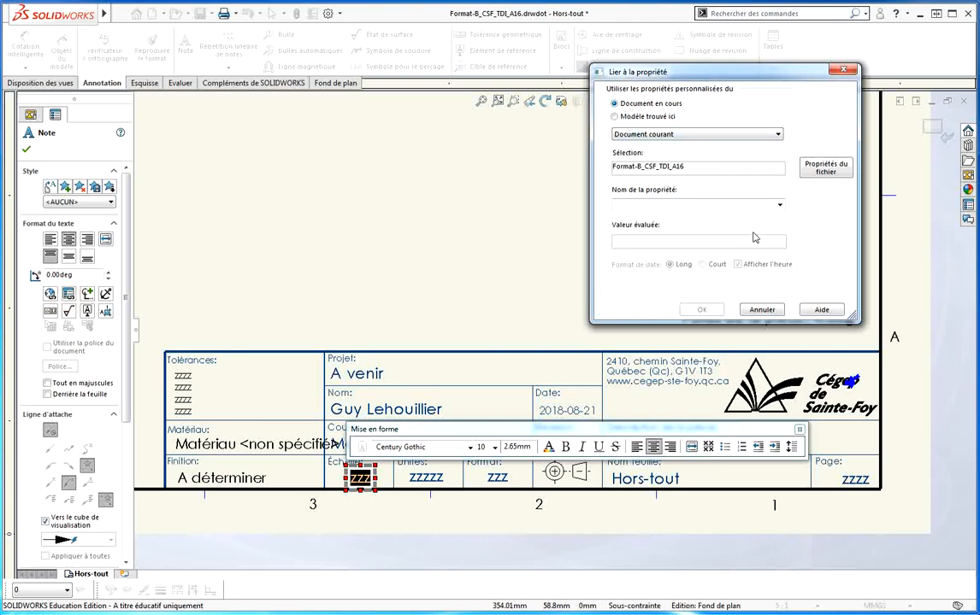
pyautogui.click(779, 204)
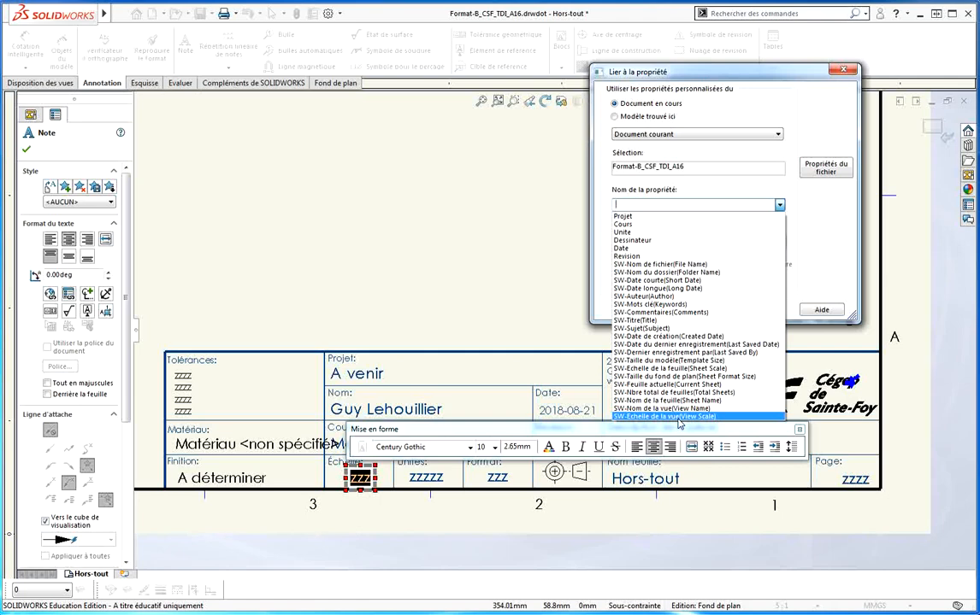
pyautogui.click(668, 369)
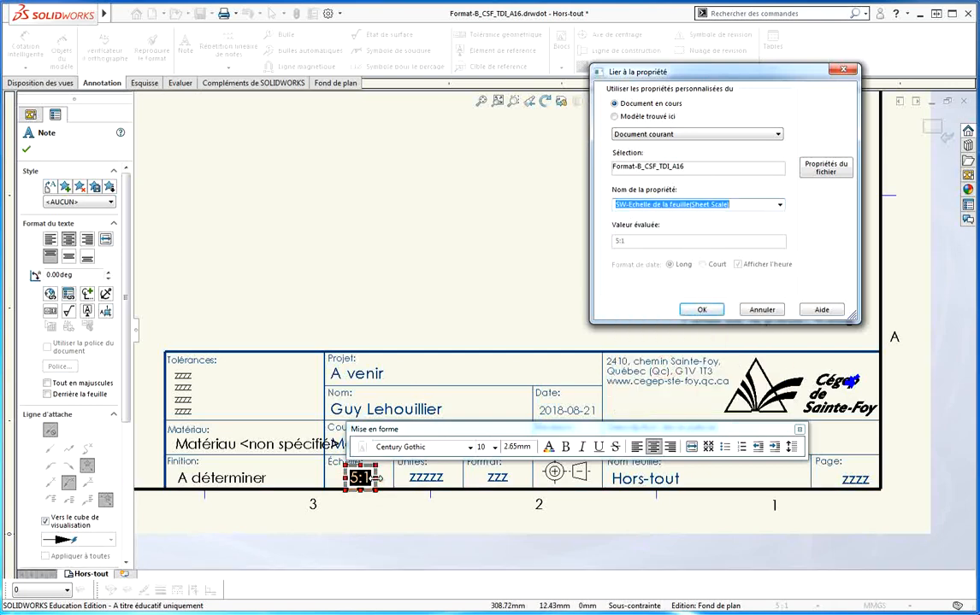
pyautogui.click(701, 312)
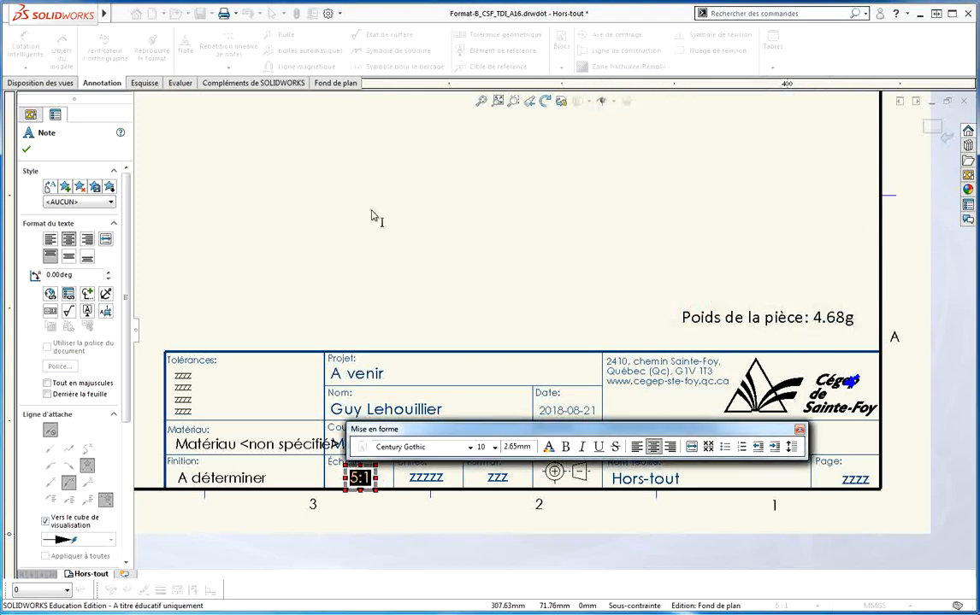
pyautogui.click(370, 209)
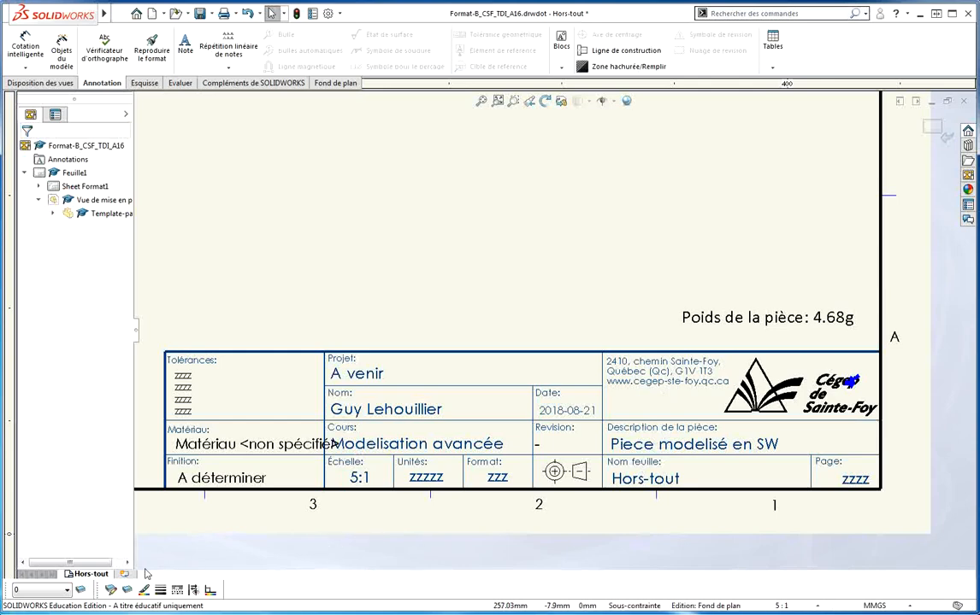
# - Check the scale in the Hors-tout sheet's properties and close them without changes
pyautogui.rightClick(94, 577)
pyautogui.click(120, 546)
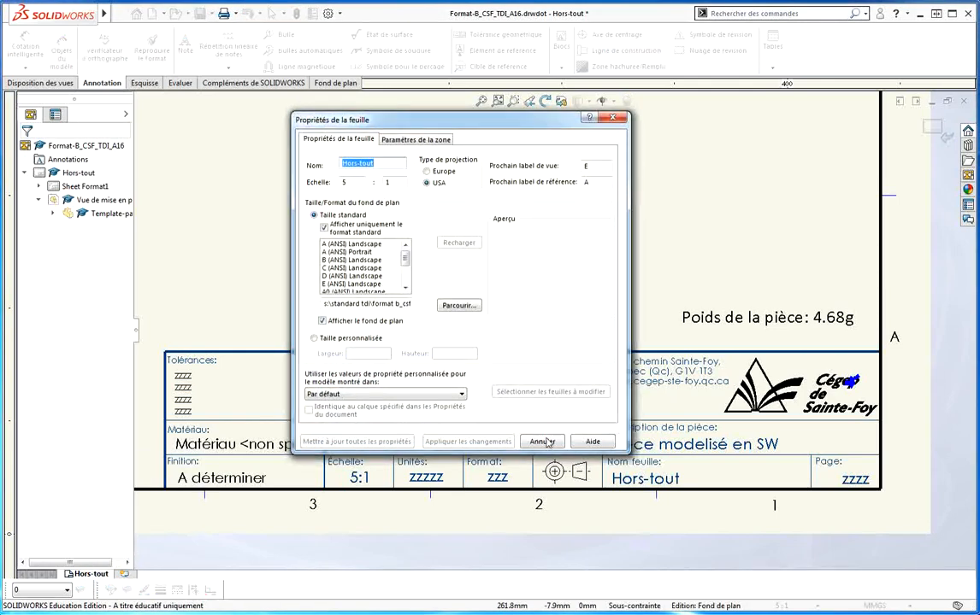
pyautogui.click(542, 442)
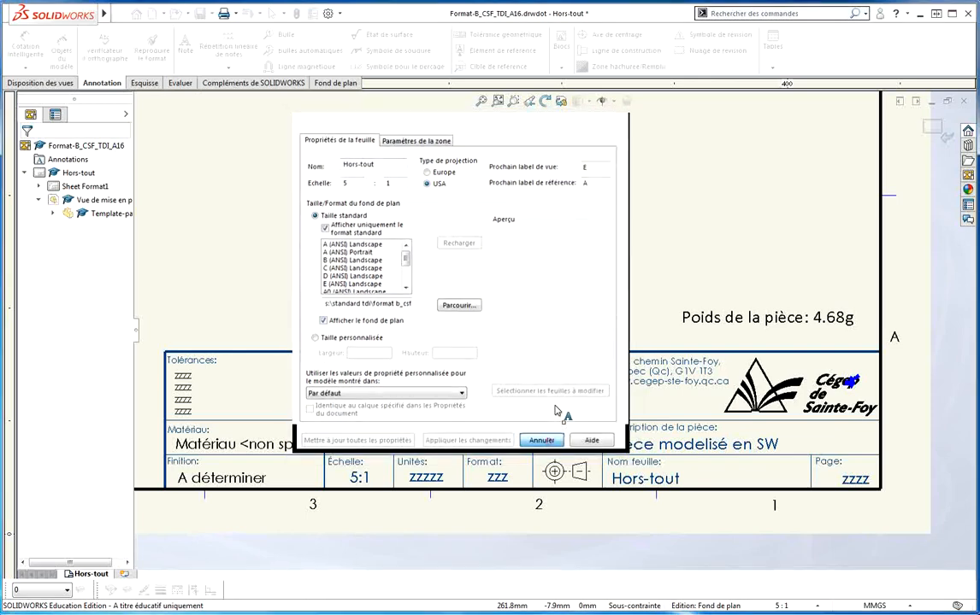
# - Link the Format note in the title block to the current document's SW-Taille du modèle(Template Size) property and finish editing the note
pyautogui.doubleClick(498, 479)
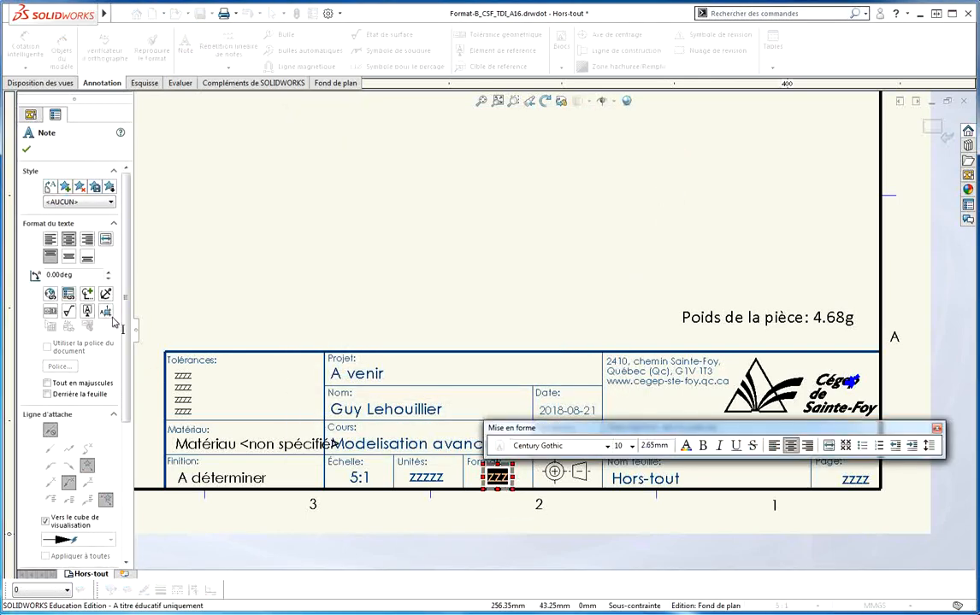
pyautogui.click(68, 294)
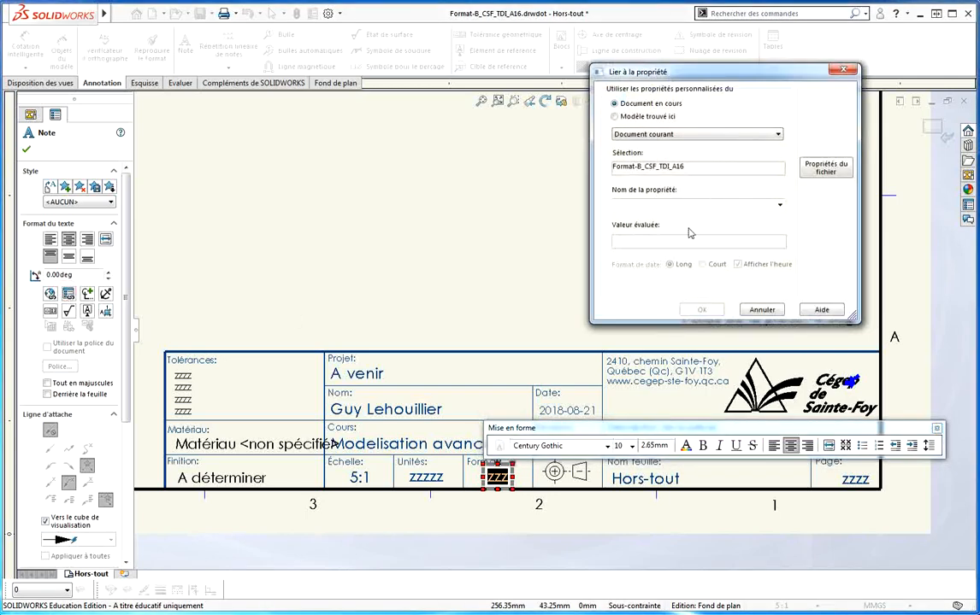
pyautogui.click(779, 205)
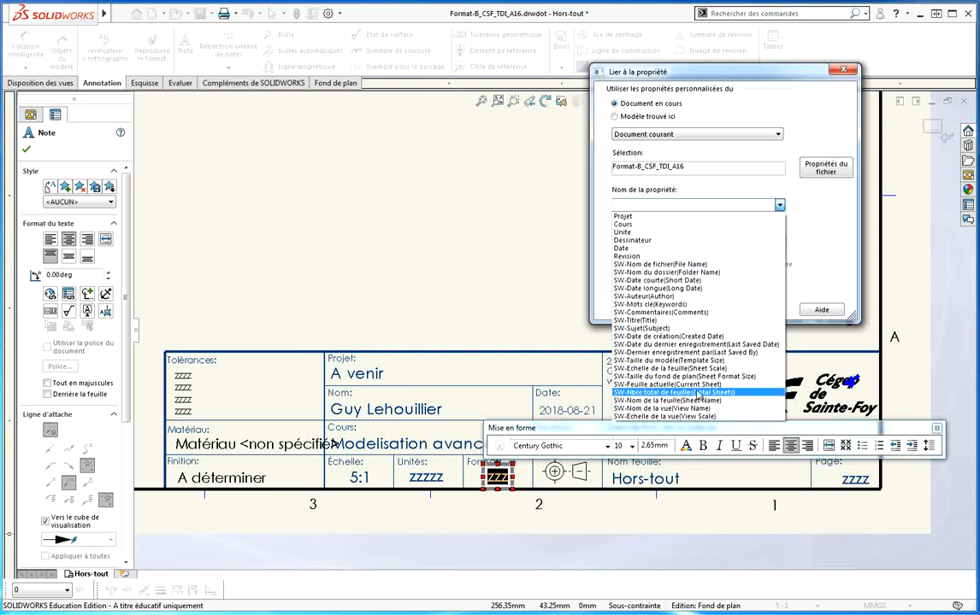
pyautogui.click(671, 366)
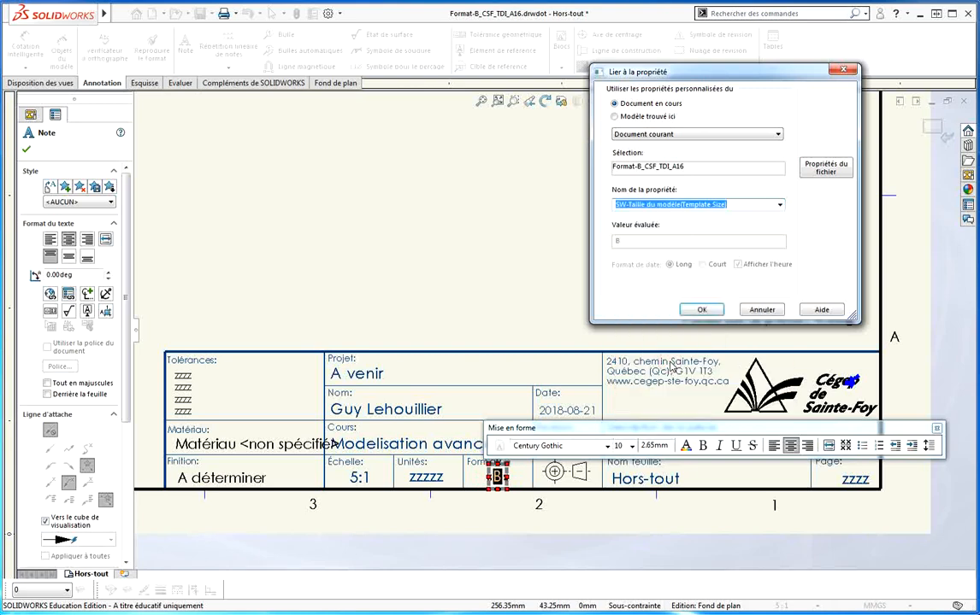
pyautogui.click(697, 310)
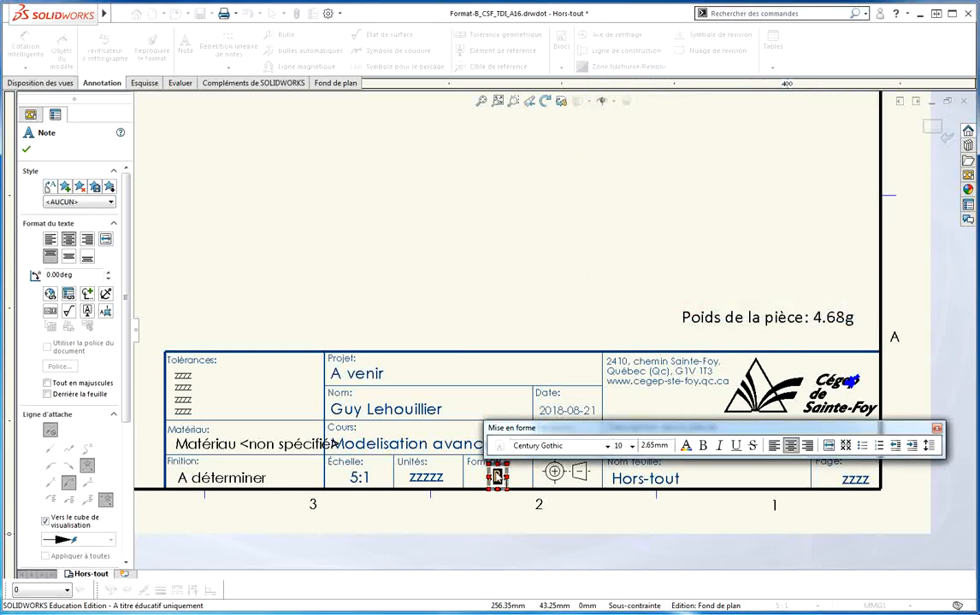
pyautogui.click(430, 479)
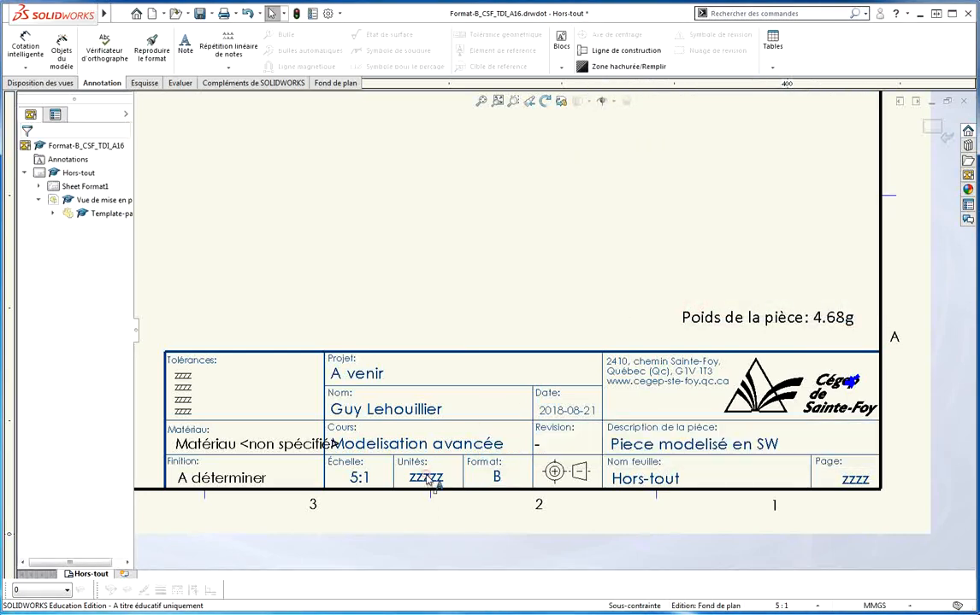
# - Link the Unités note in the title block to the current document's Unite property and finish editing the note
pyautogui.doubleClick(427, 479)
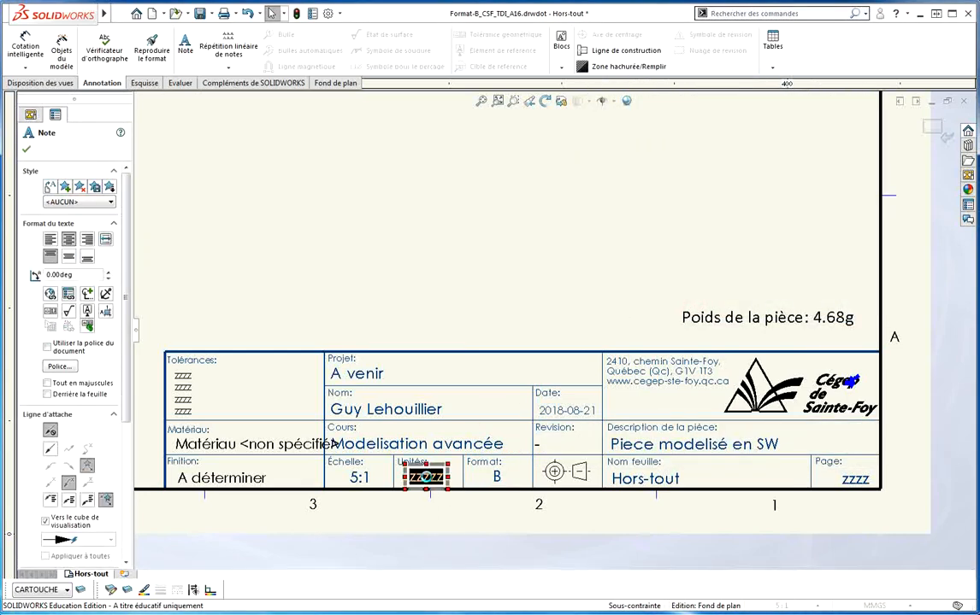
pyautogui.click(68, 293)
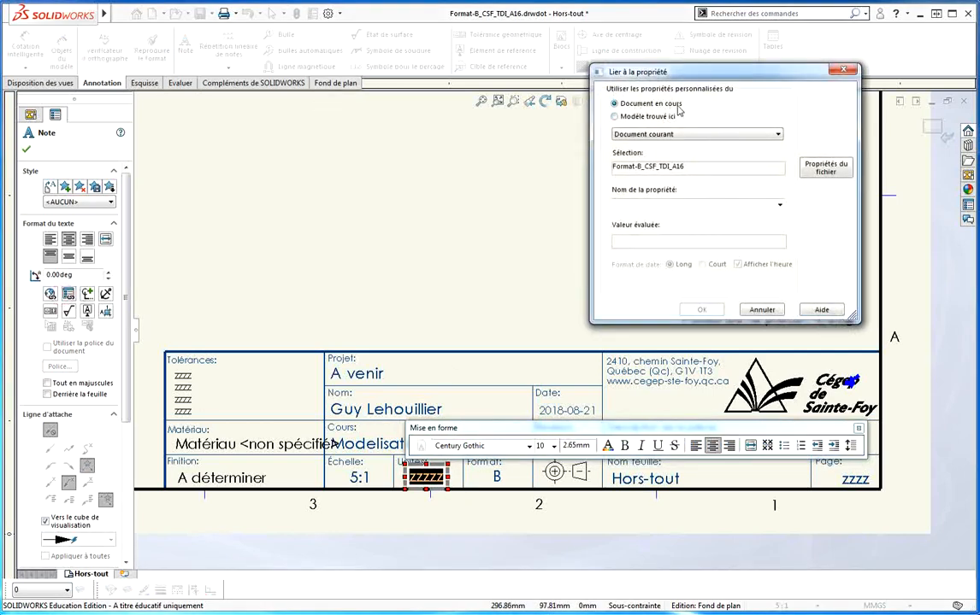
pyautogui.click(648, 202)
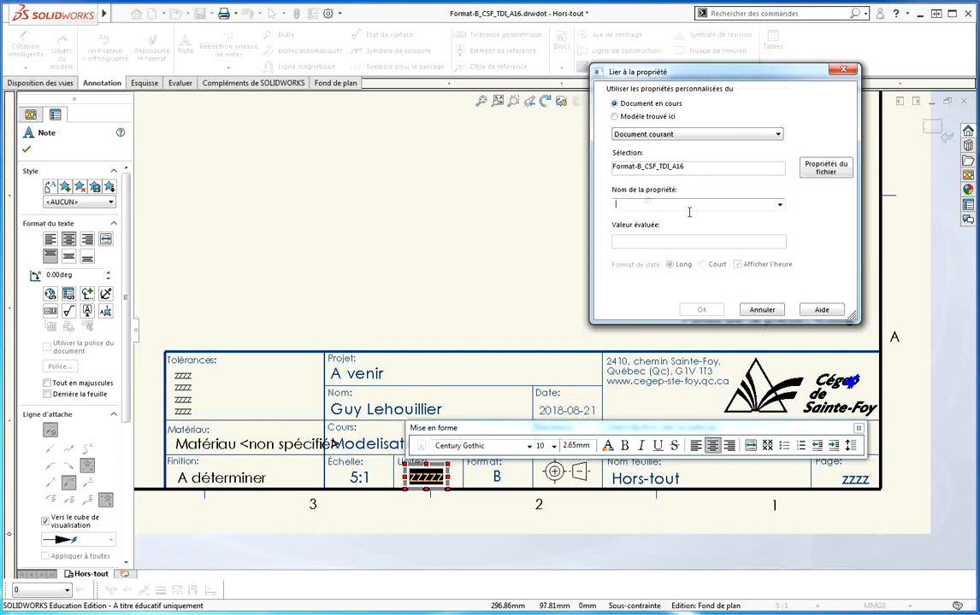
pyautogui.click(779, 205)
pyautogui.click(636, 235)
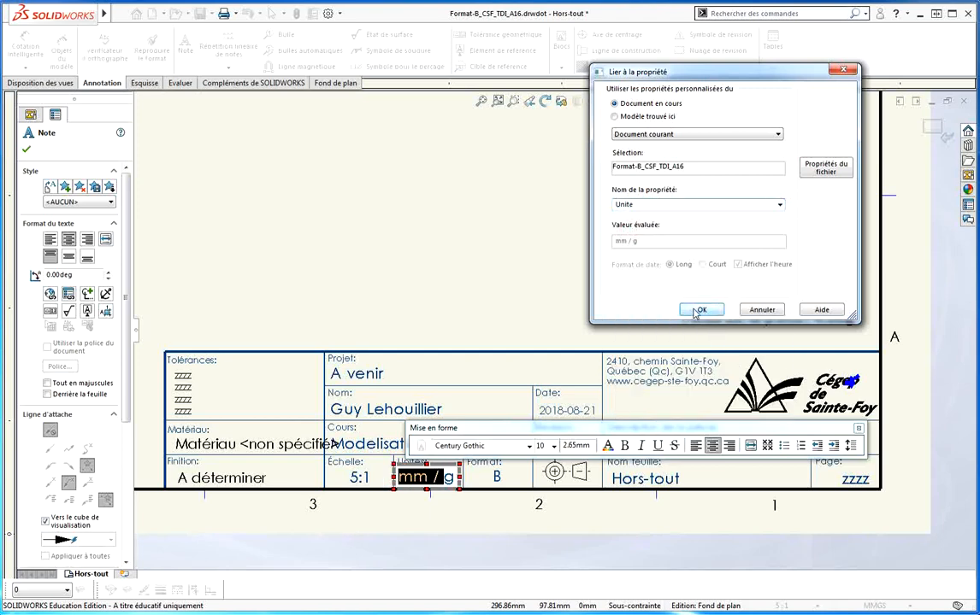
pyautogui.click(699, 309)
pyautogui.click(852, 416)
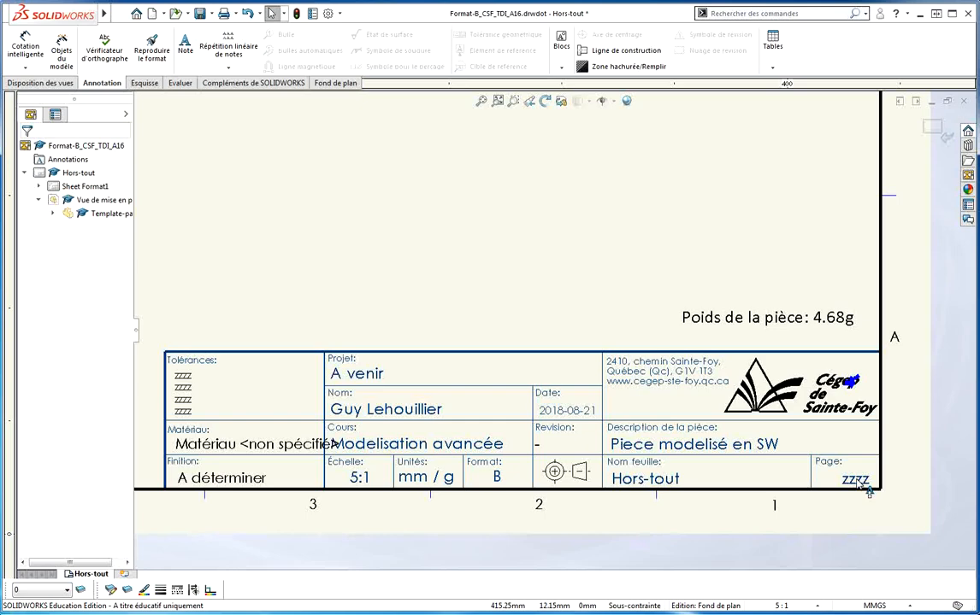
# - Link the Page note in the title block to the current document's SW-Nbre total de feuilles(Total Sheets) property and finish editing the note
pyautogui.click(857, 481)
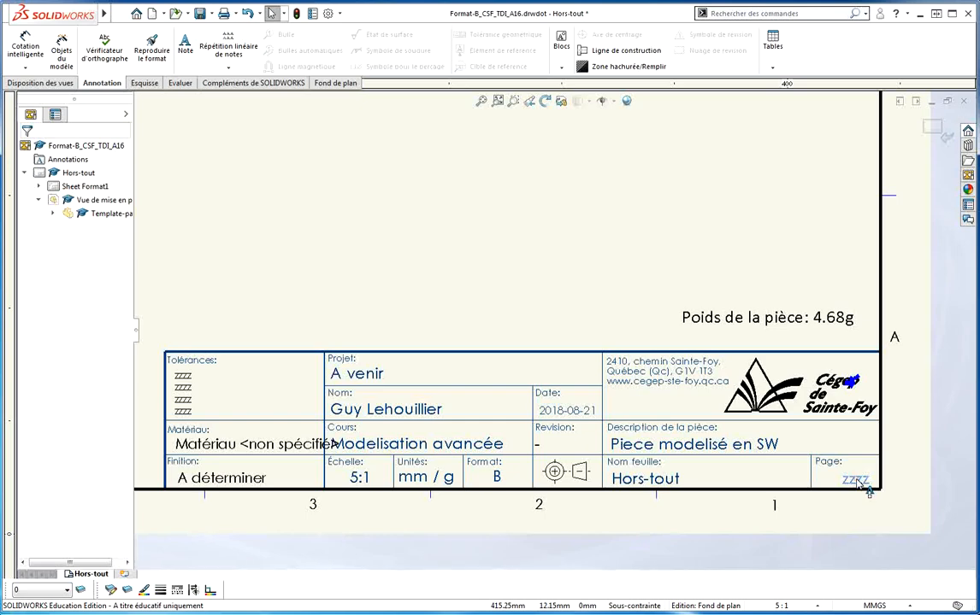
pyautogui.doubleClick(857, 481)
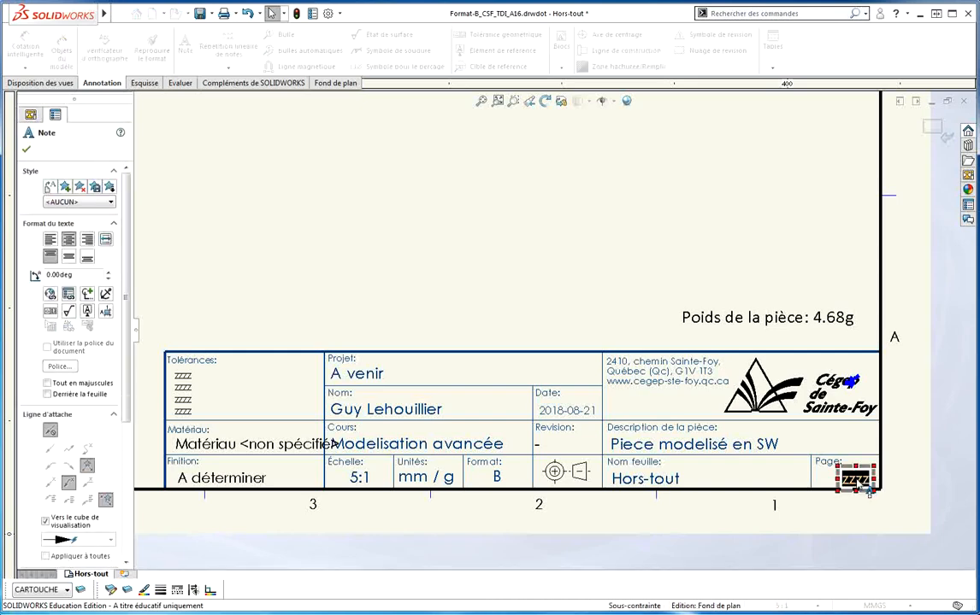
pyautogui.click(68, 295)
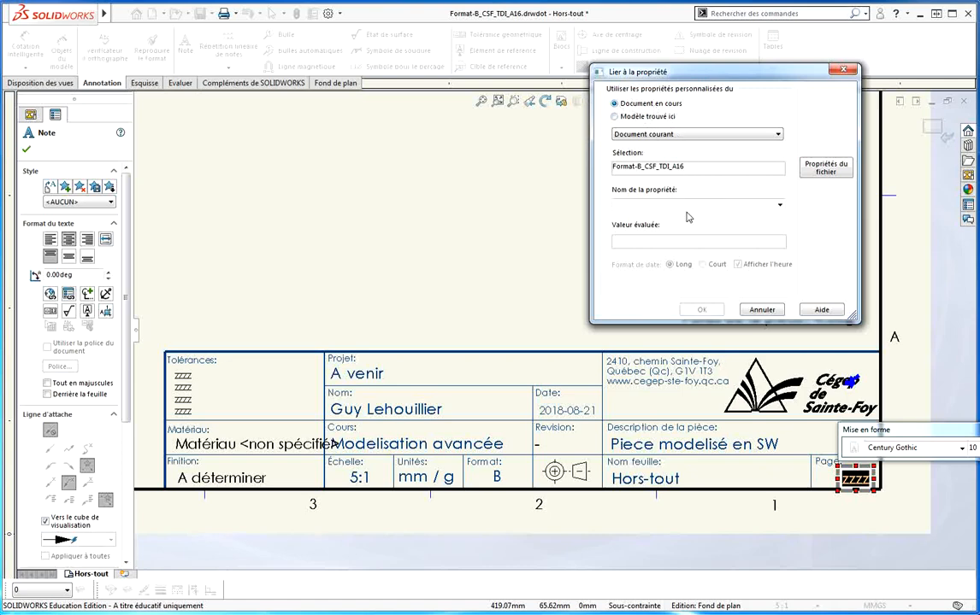
pyautogui.click(778, 205)
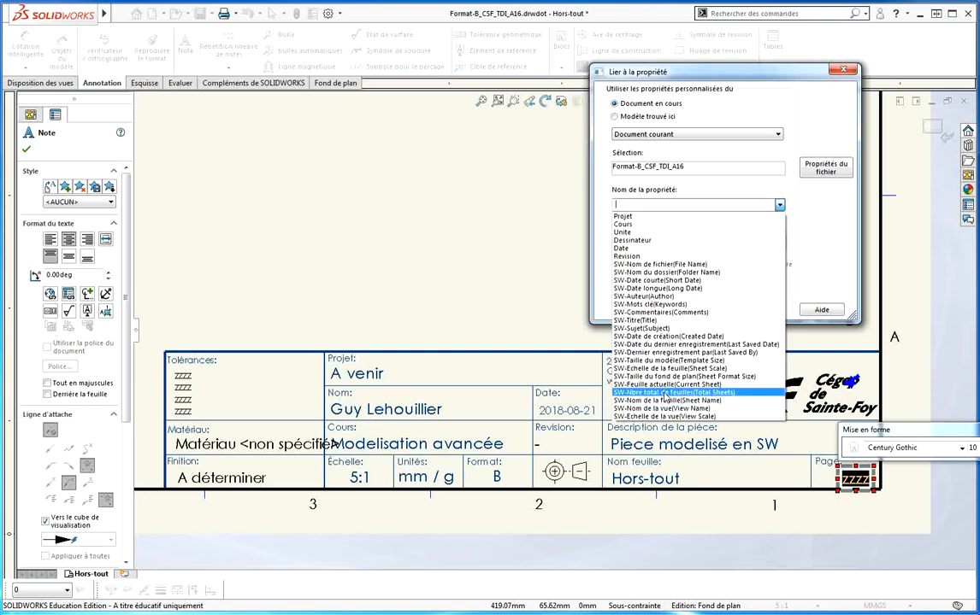
pyautogui.click(665, 393)
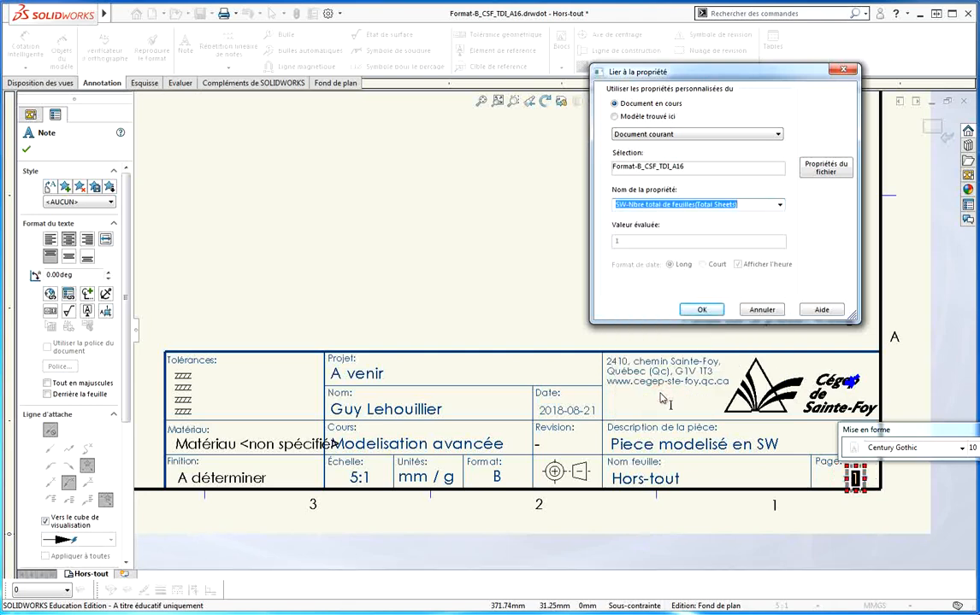
pyautogui.click(696, 310)
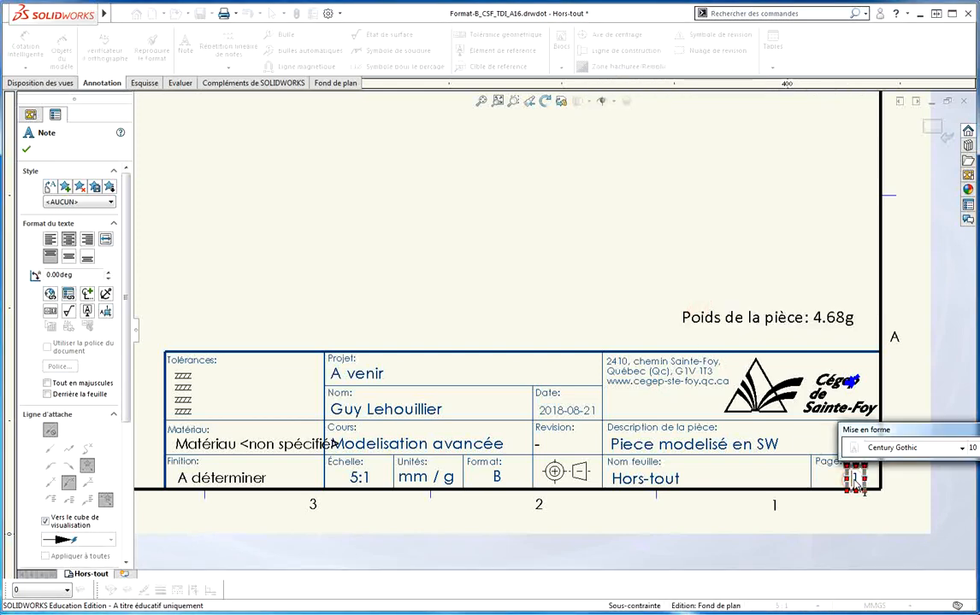
pyautogui.moveTo(887, 430); pyautogui.dragTo(336, 157)
pyautogui.click(731, 160)
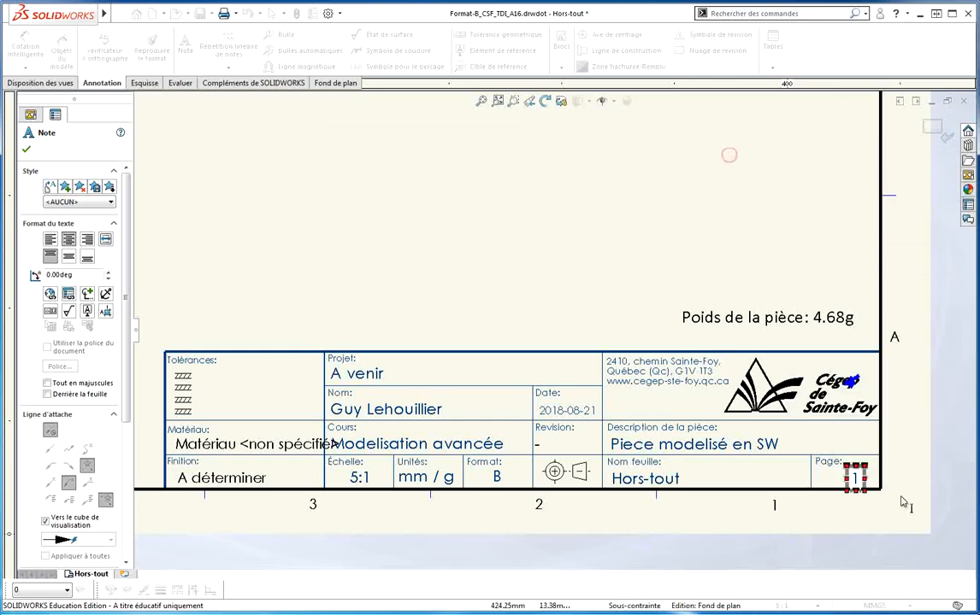
pyautogui.click(819, 472)
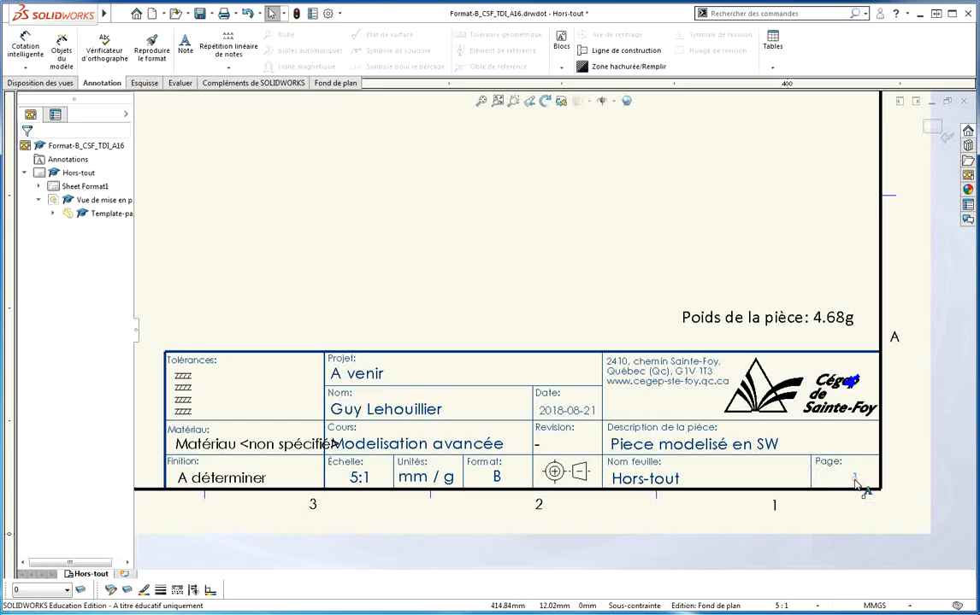
# - Reopen the Page note for editing and insert the word "de" in front of the linked total sheet number
pyautogui.click(854, 480)
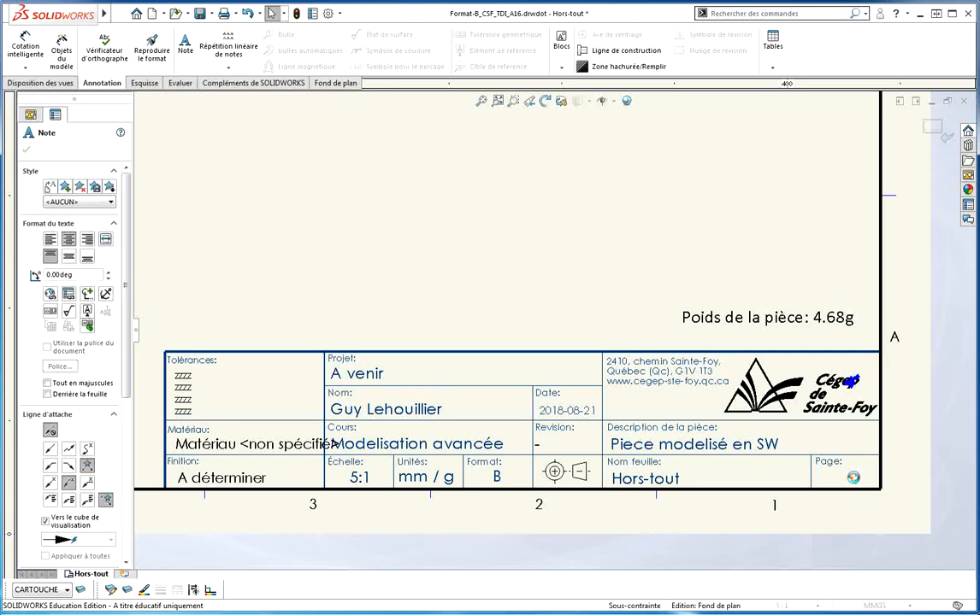
pyautogui.click(853, 477)
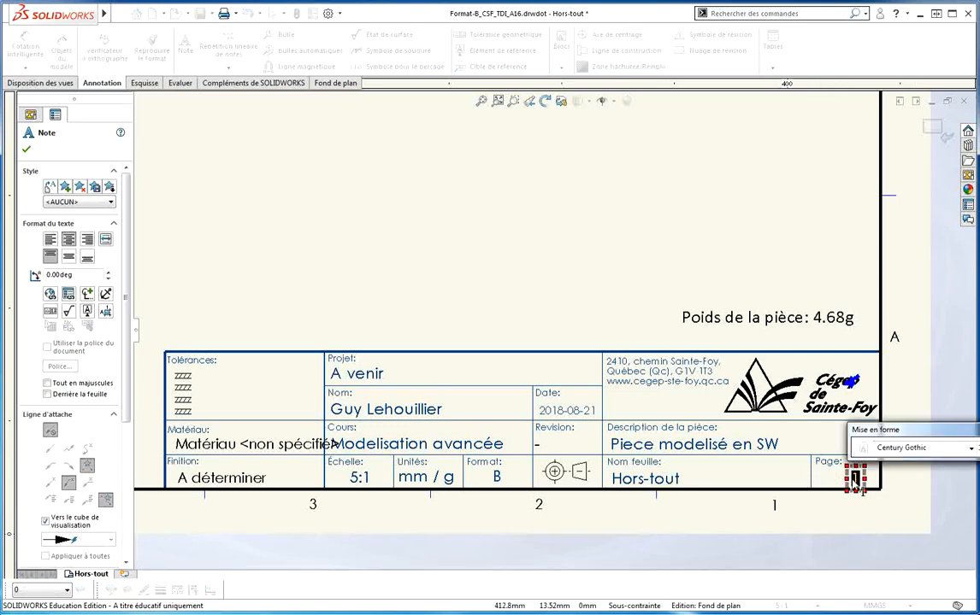
pyautogui.click(853, 481)
pyautogui.write('de')
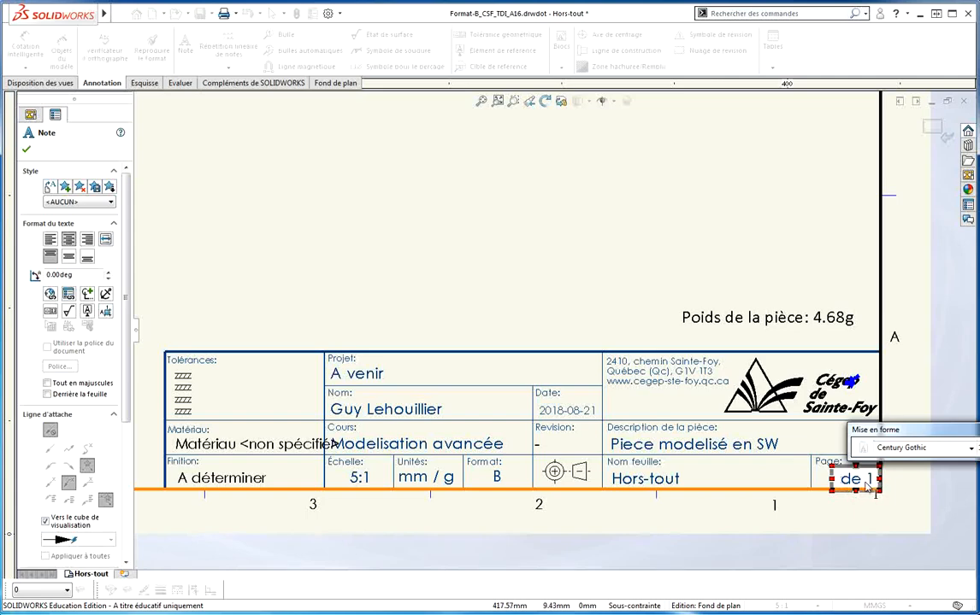
# - Insert a link to the current document's SW-Feuille actuelle(Current Sheet) property in front of "de" in the Page note
pyautogui.click(69, 294)
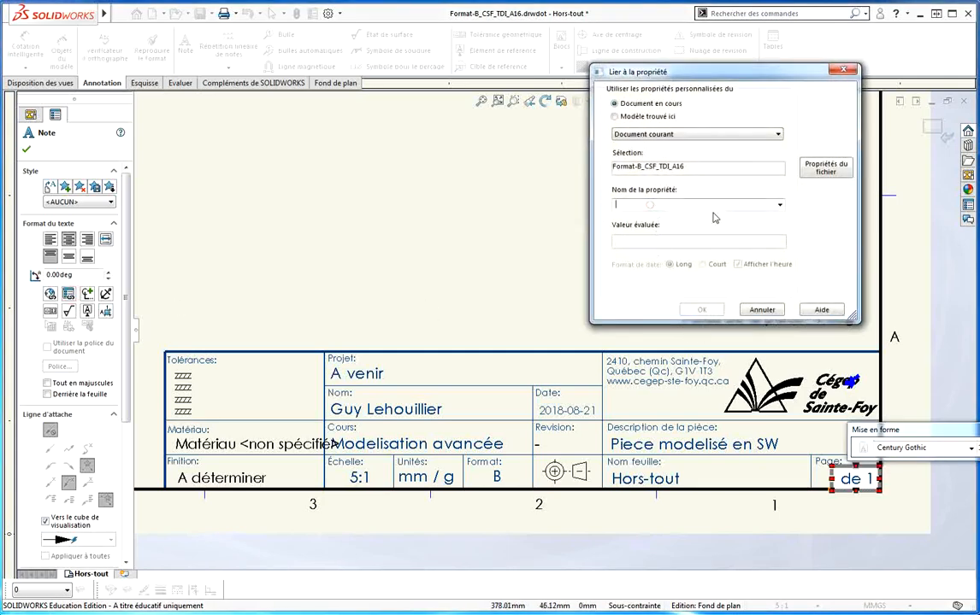
pyautogui.click(778, 206)
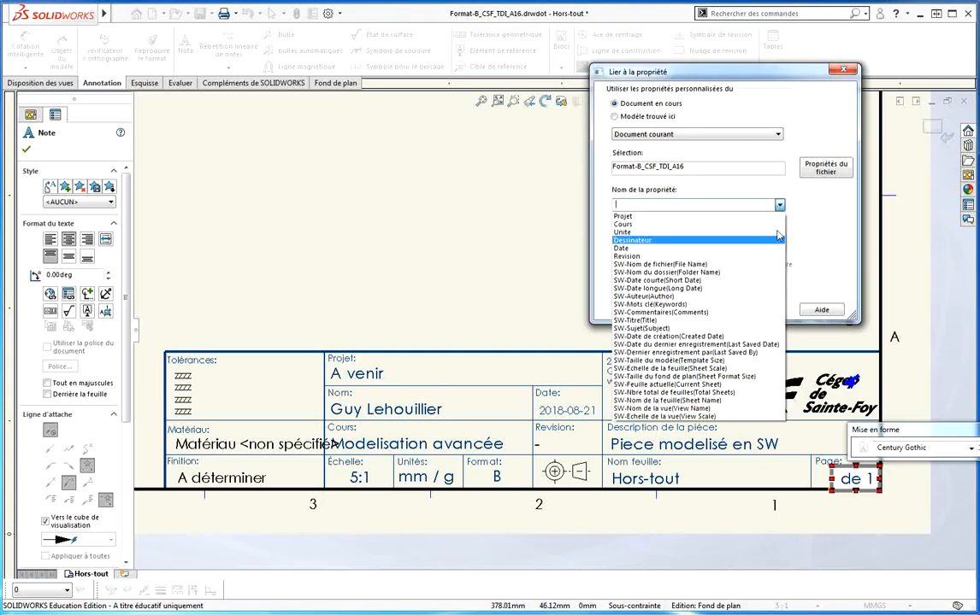
pyautogui.click(662, 385)
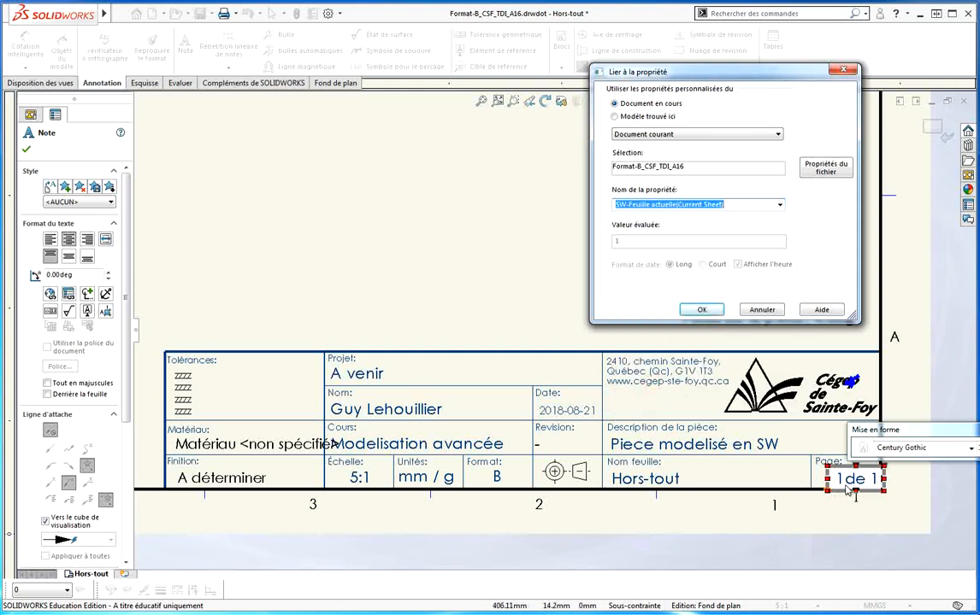
pyautogui.press('Return')
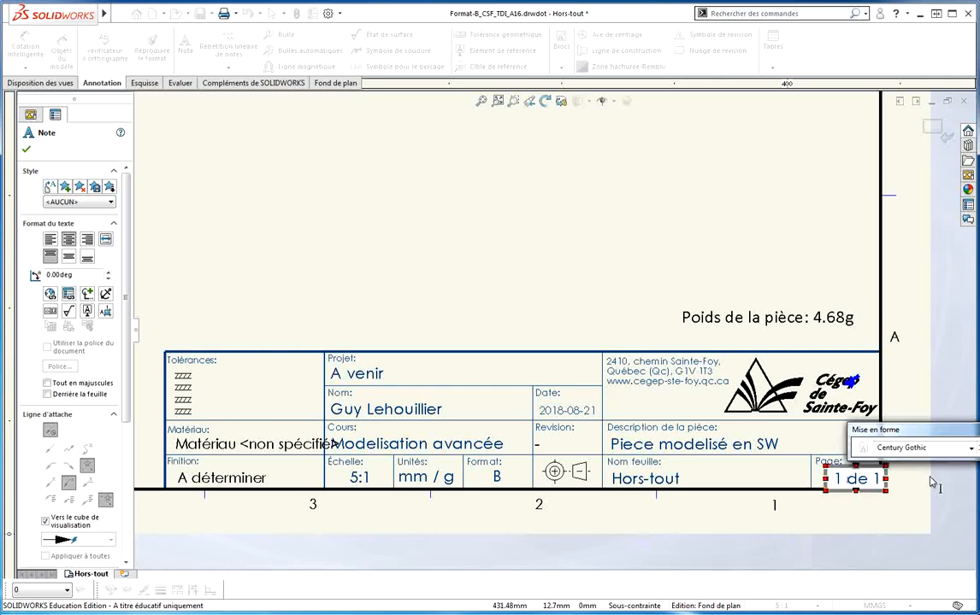
# - Remove the extra space before the page number, finish editing the Page note, and nudge it into place within its title block cell
pyautogui.press('BackSpace')
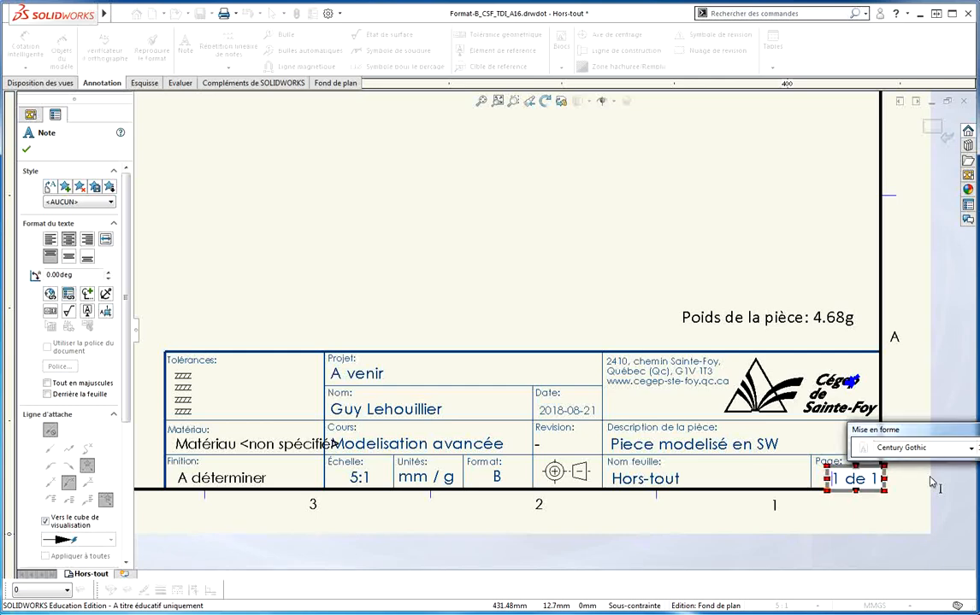
pyautogui.click(836, 511)
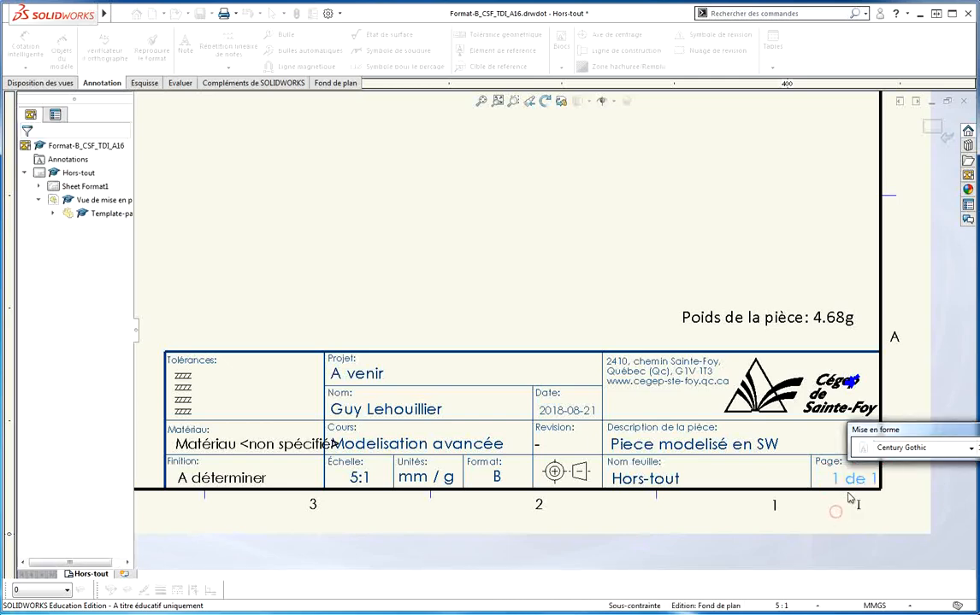
pyautogui.moveTo(839, 479); pyautogui.dragTo(844, 478)
pyautogui.click(185, 46)
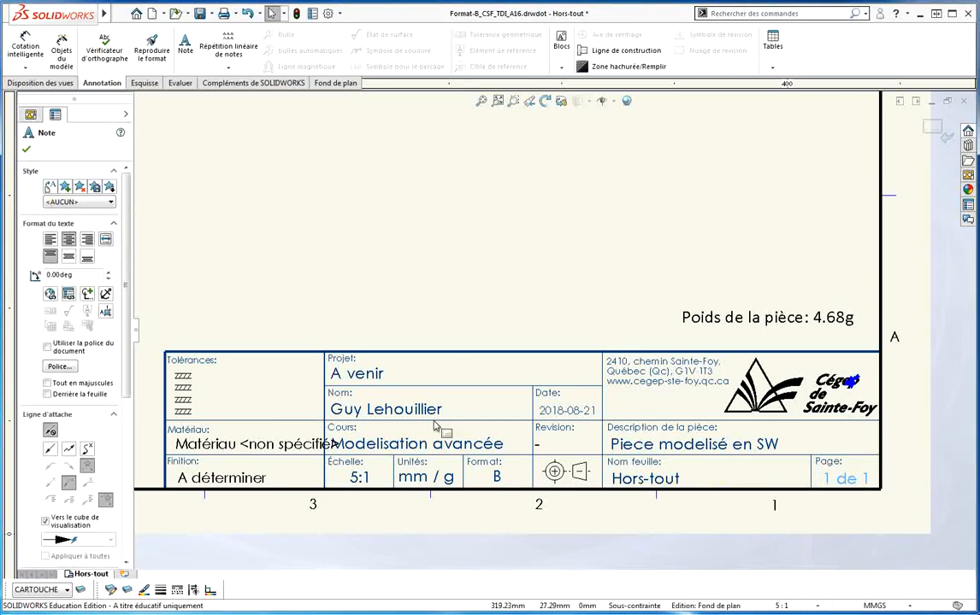
# - Start linking the Tolérances placeholder note to a property and add a custom document property tolerence01 with the value +/- 0.5mm
pyautogui.click(179, 385)
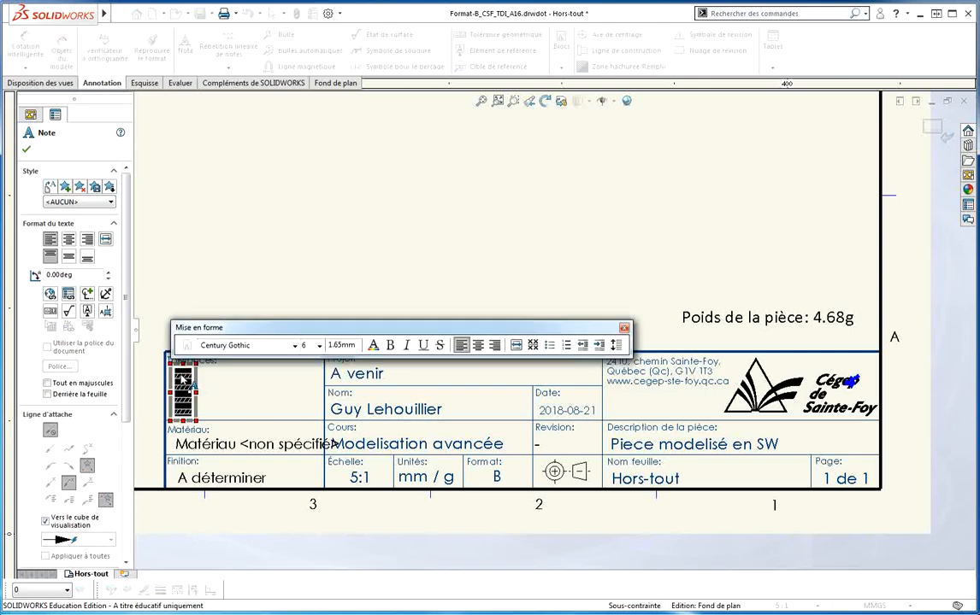
pyautogui.click(69, 293)
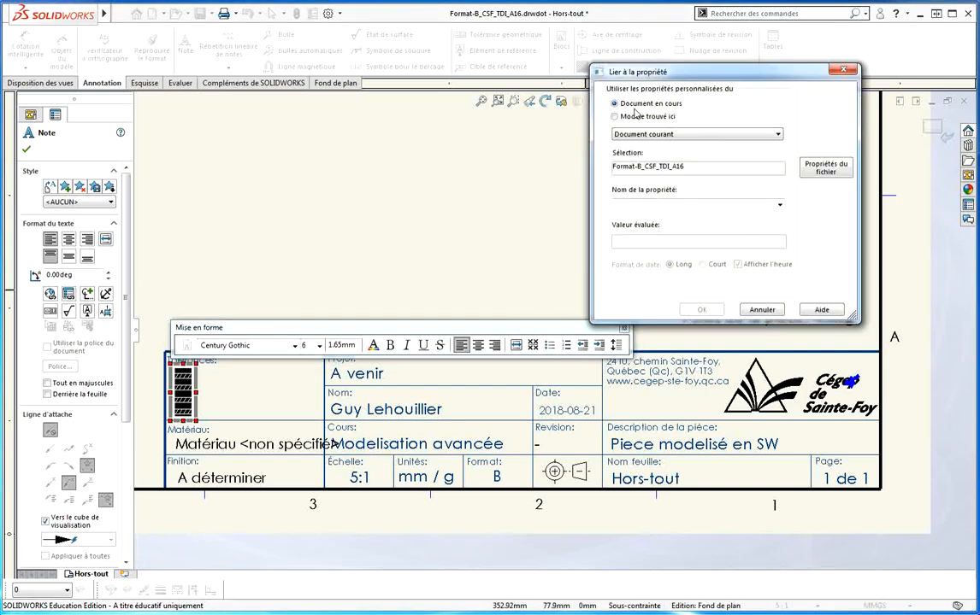
pyautogui.click(824, 168)
pyautogui.click(175, 244)
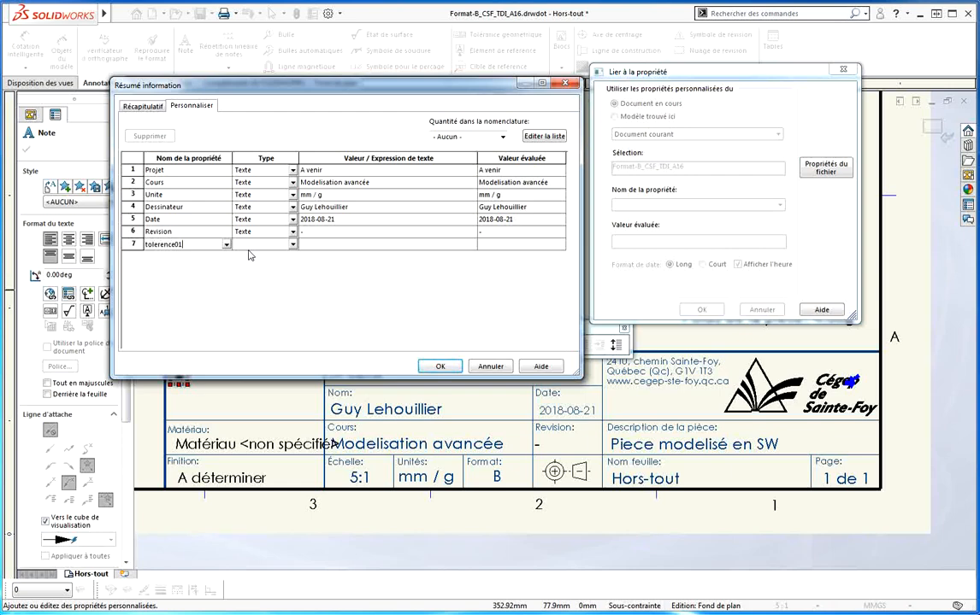
pyautogui.click(316, 245)
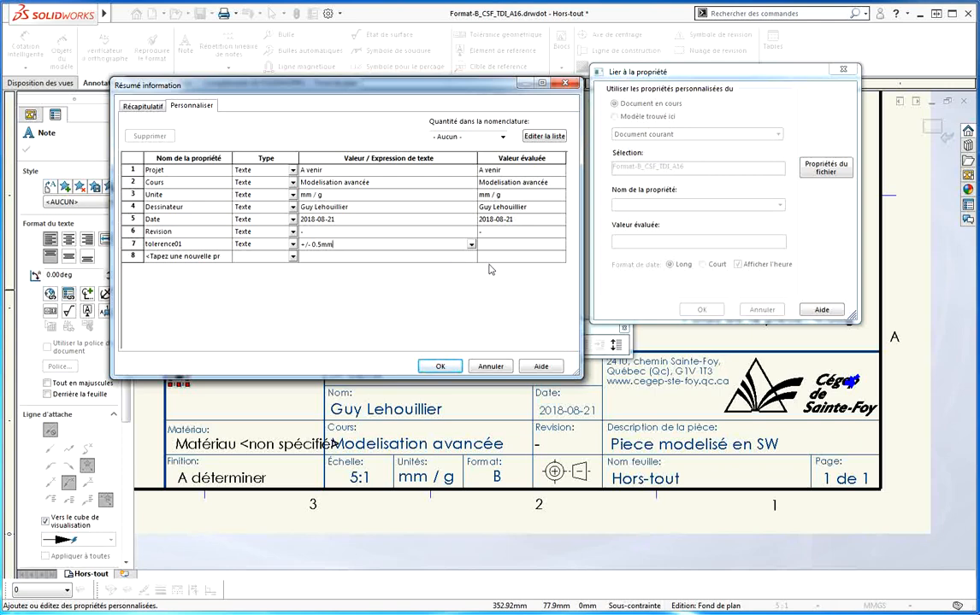
pyautogui.click(442, 366)
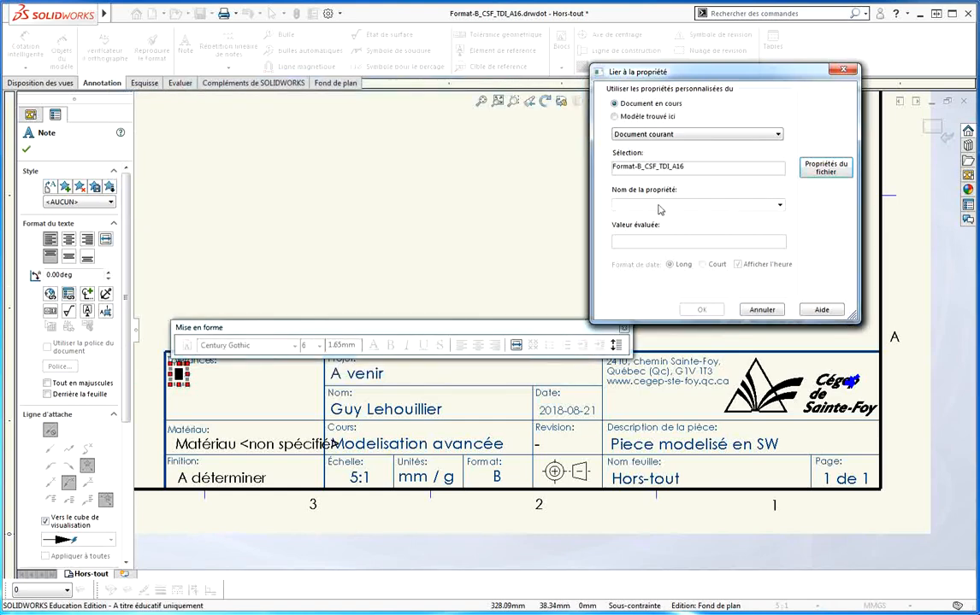
# - Link the Tolérances note to the current document's tolerence01 property
pyautogui.click(783, 208)
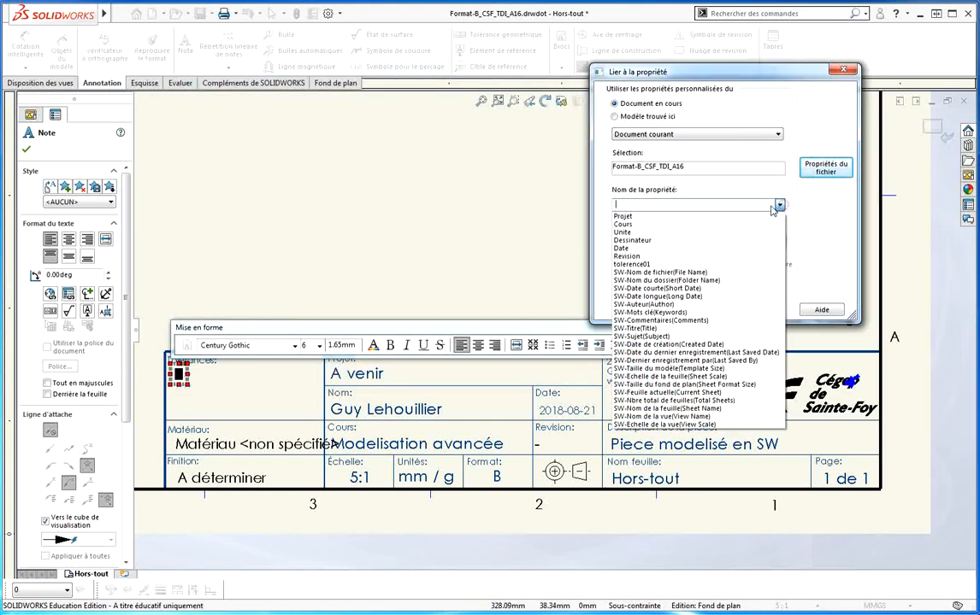
pyautogui.click(643, 269)
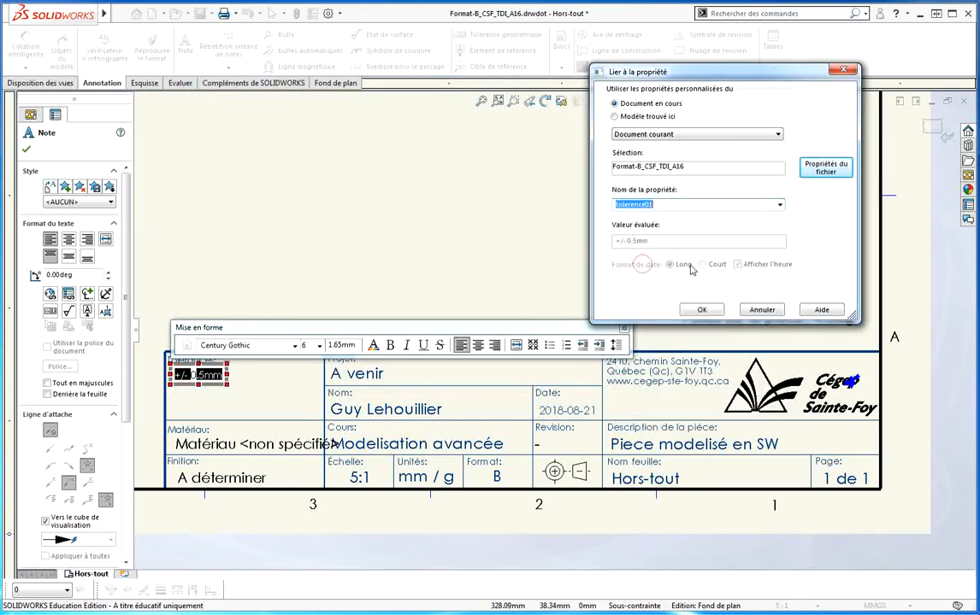
pyautogui.click(714, 312)
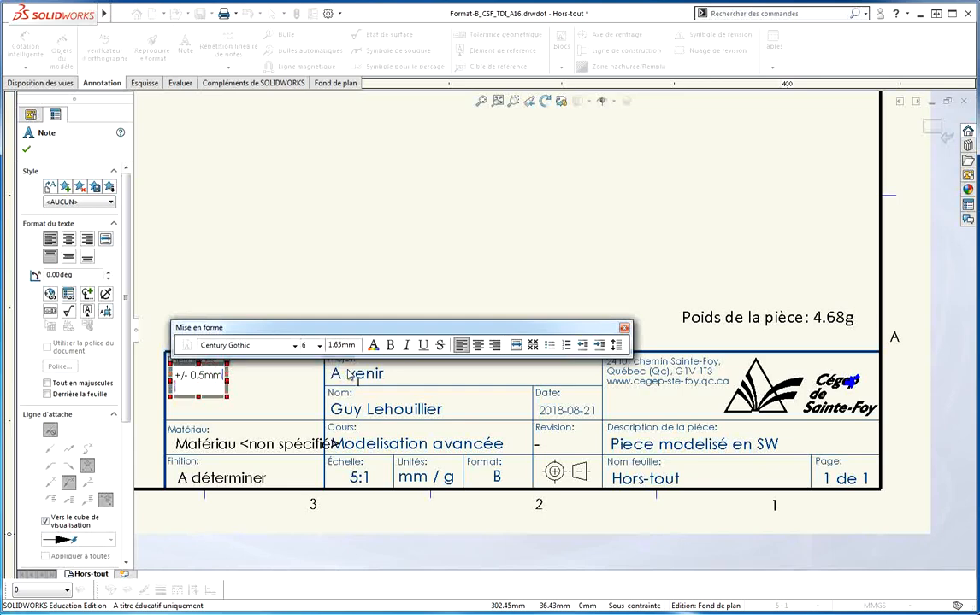
# - Add a second line reading "Angle +/-0.5" to the Tolérances note and finish editing it
pyautogui.write('an')
pyautogui.write('gle +/-0.5')
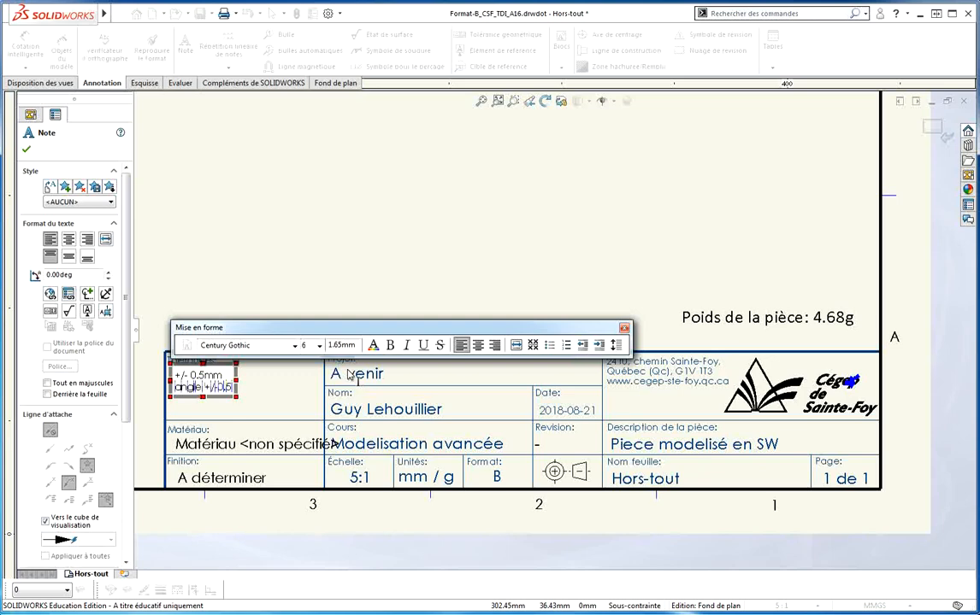
pyautogui.write('A')
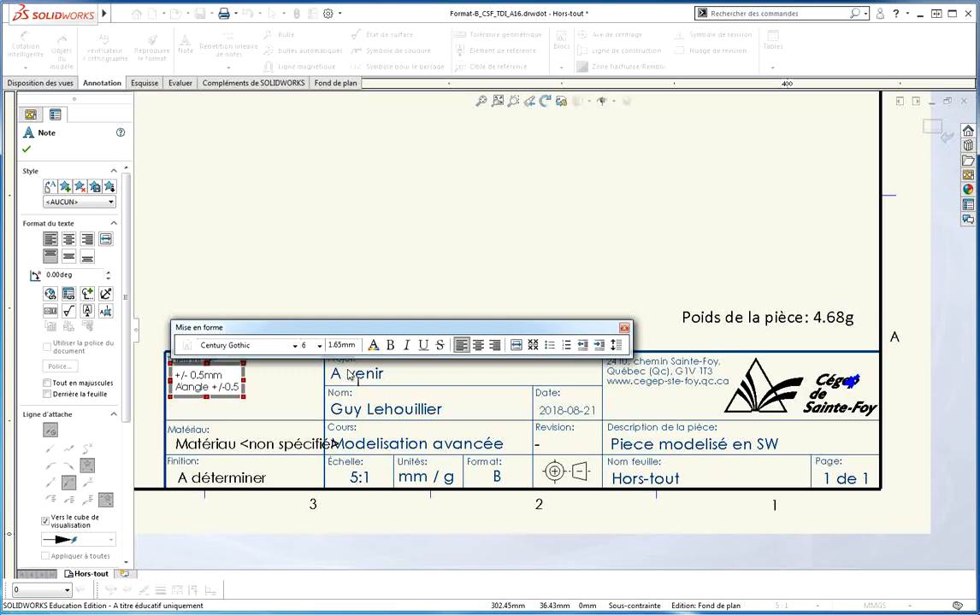
pyautogui.press('Delete')
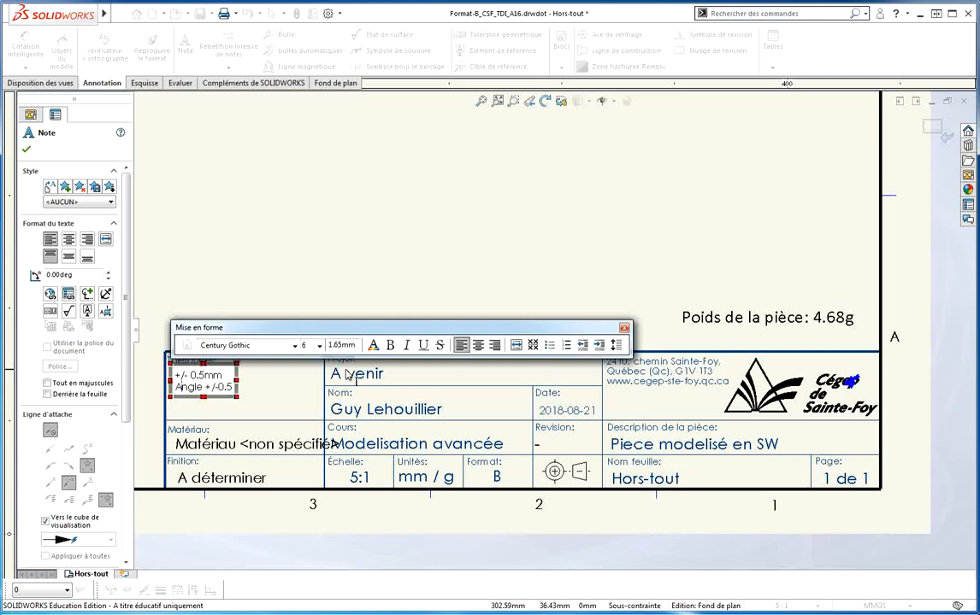
pyautogui.moveTo(274, 331); pyautogui.dragTo(287, 195)
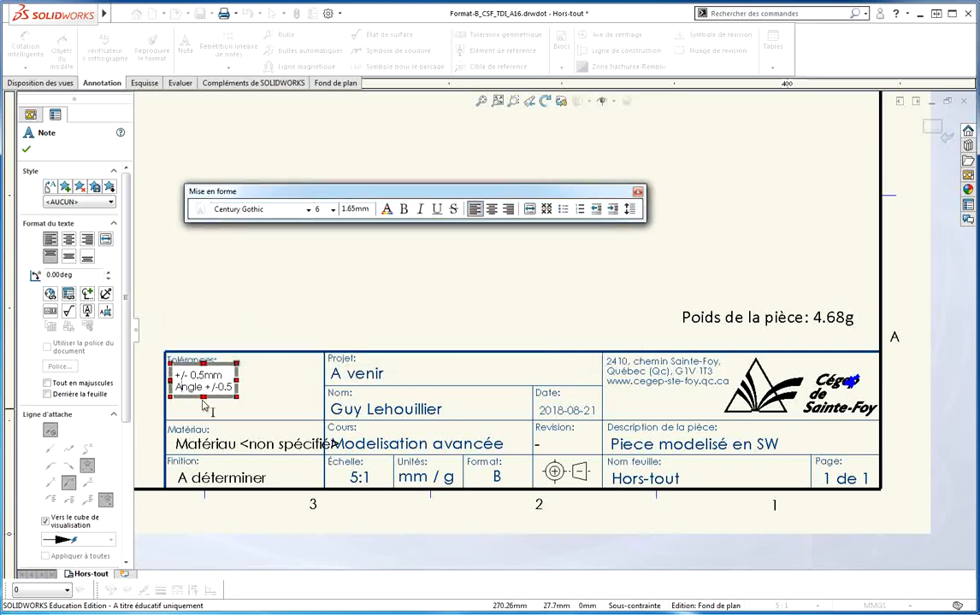
pyautogui.click(274, 282)
pyautogui.click(313, 289)
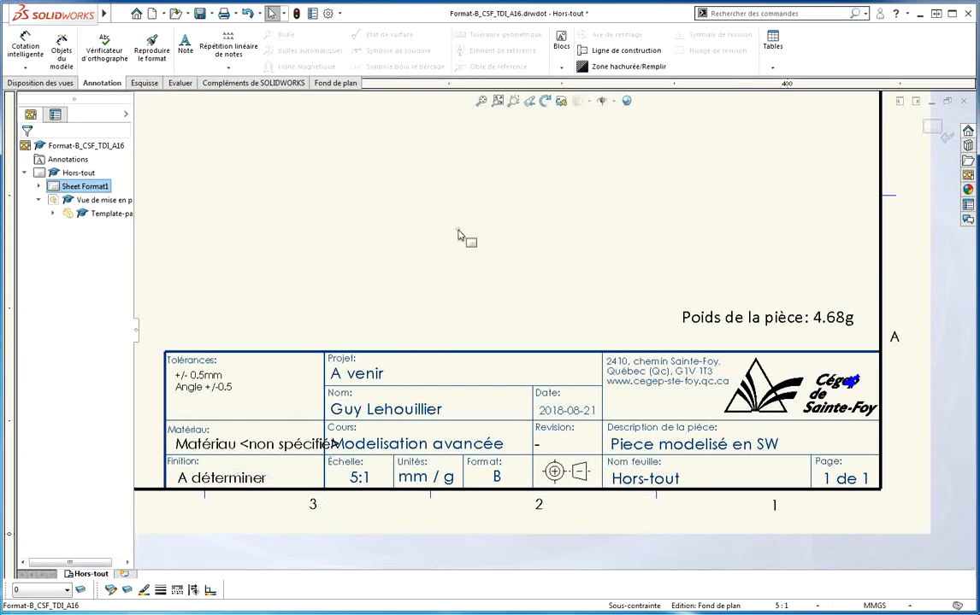
# - Leave sheet format editing and open the Template-part01 part from its drawing view
pyautogui.click(930, 129)
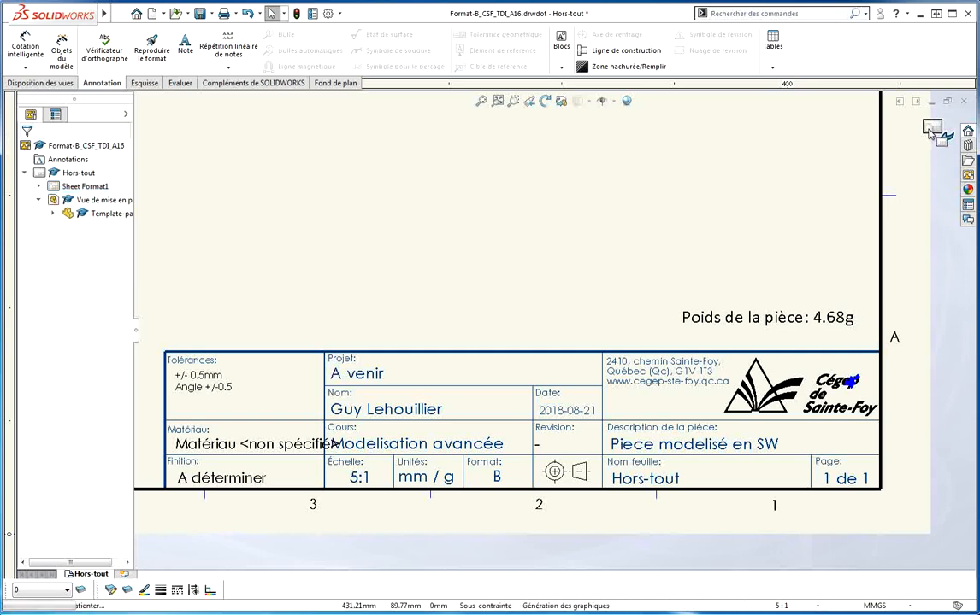
pyautogui.scroll(3, 504, 205)
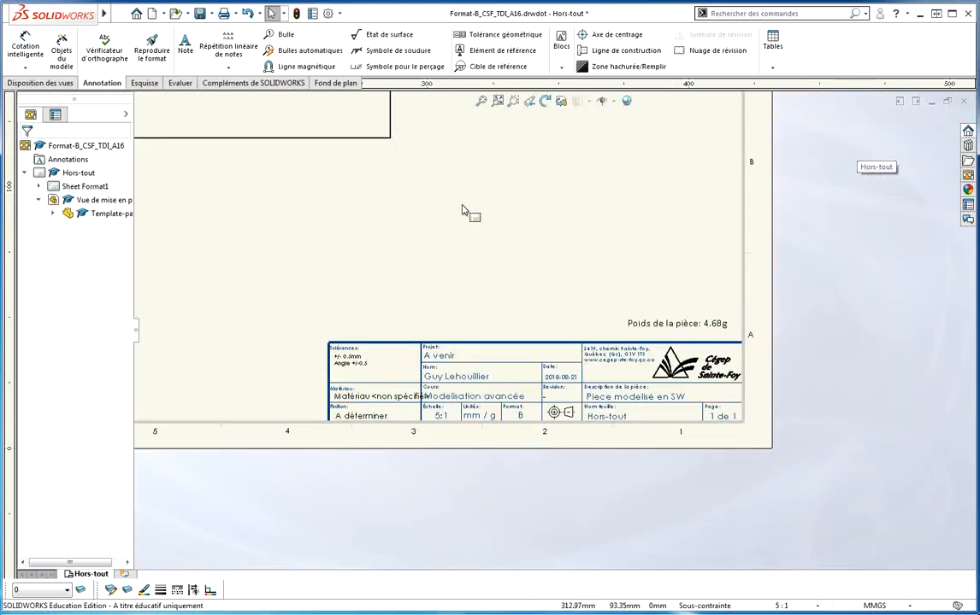
pyautogui.scroll(2, 461, 209)
pyautogui.click(440, 201)
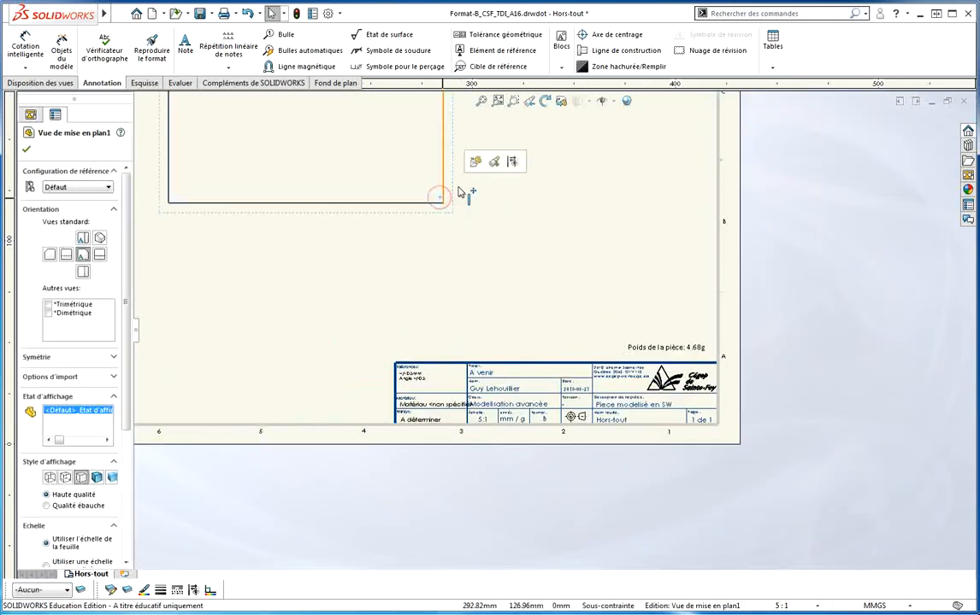
pyautogui.click(475, 163)
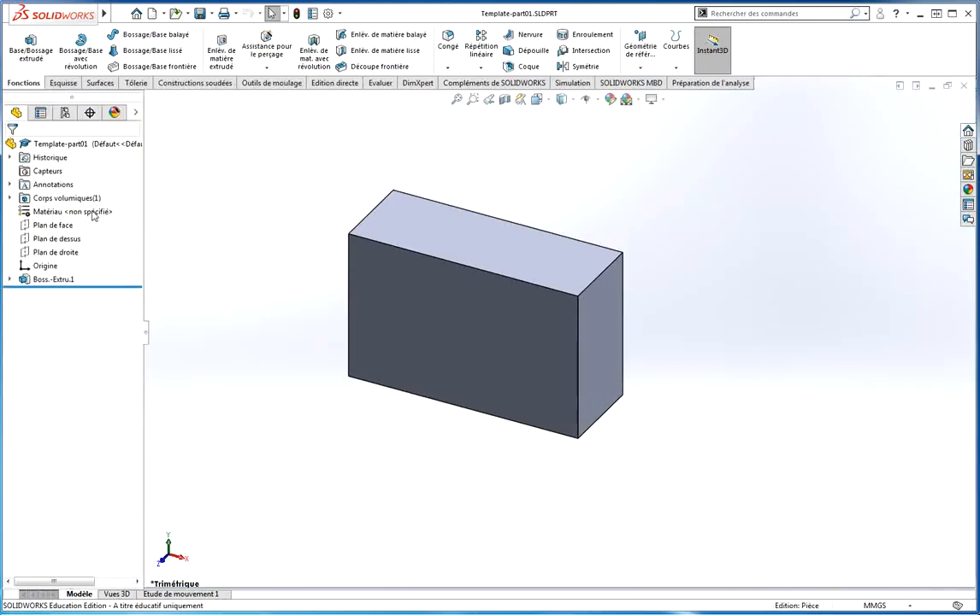
# - Assign the AISI 304 steel material to the part, and save the changes while closing it
pyautogui.click(53, 213)
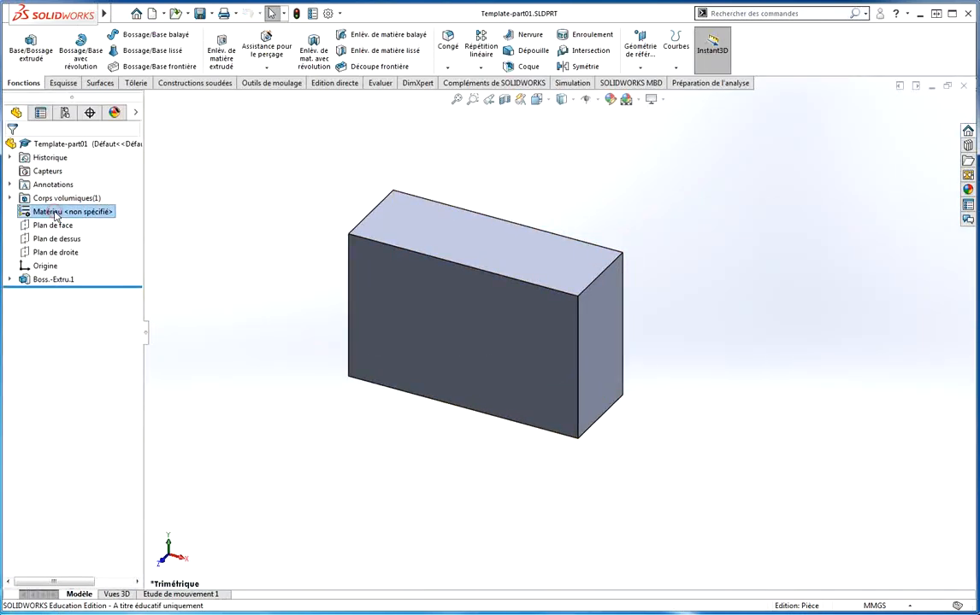
pyautogui.rightClick(55, 215)
pyautogui.click(79, 220)
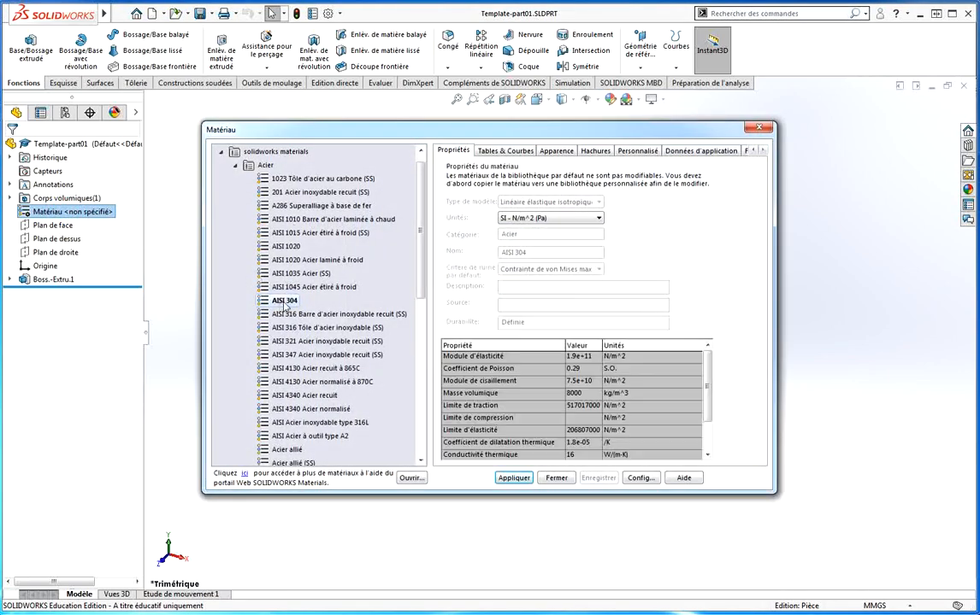
pyautogui.click(515, 478)
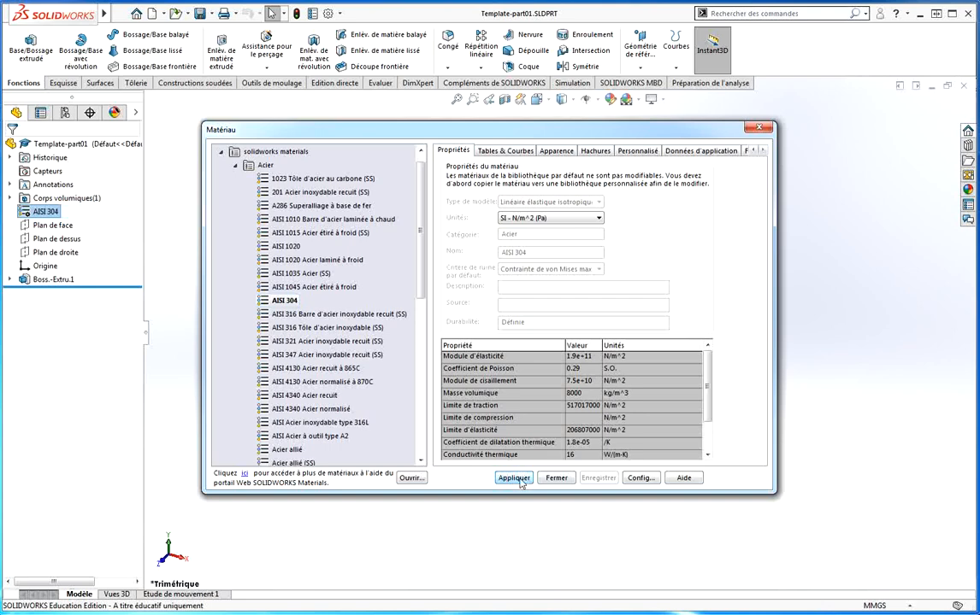
pyautogui.click(556, 478)
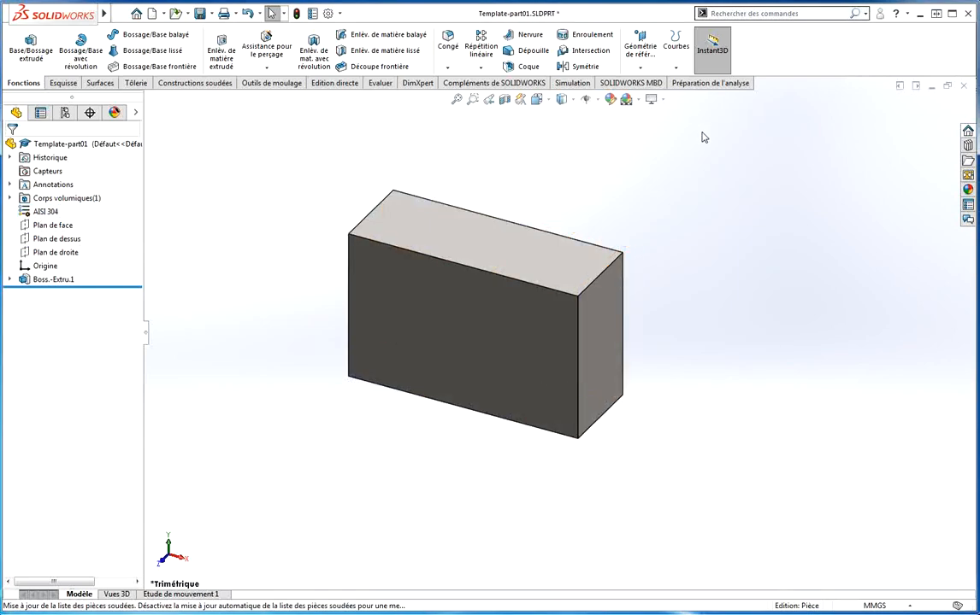
pyautogui.click(964, 87)
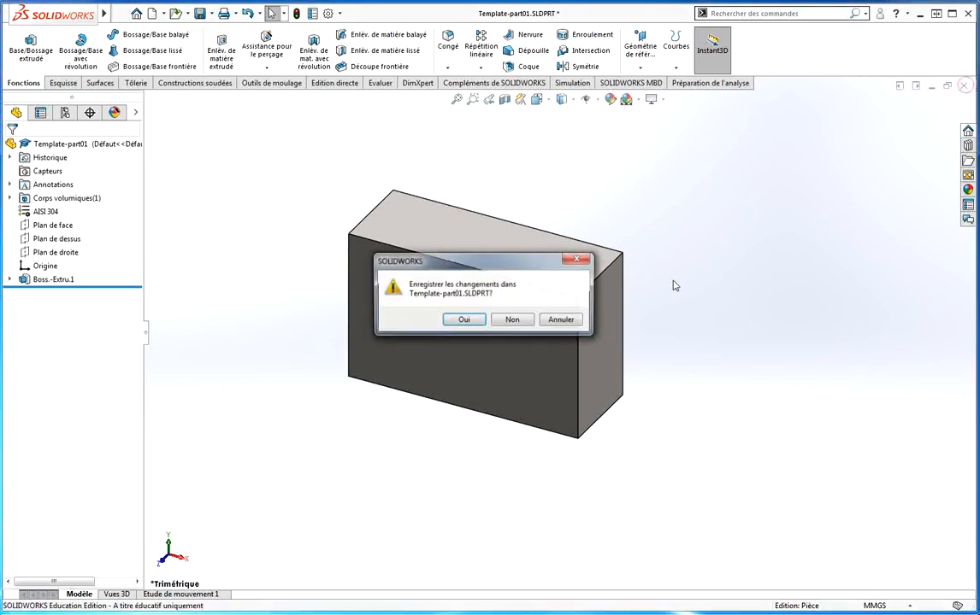
pyautogui.click(463, 321)
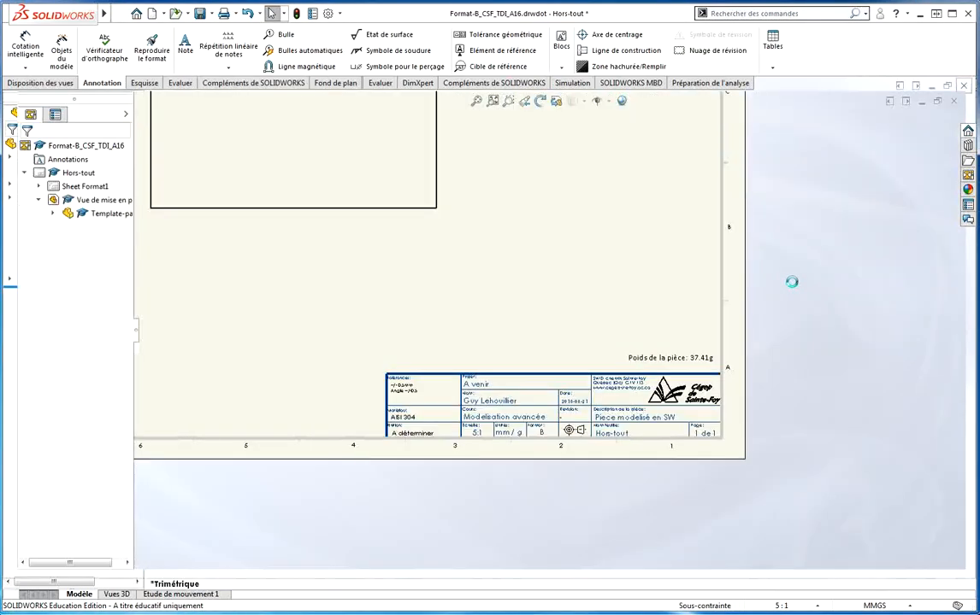
# - Examine the Matériau entry in the title block and the overall layout of the drawing sheet
pyautogui.scroll(-2, 338, 430)
pyautogui.scroll(-1, 397, 412)
pyautogui.scroll(-2, 498, 387)
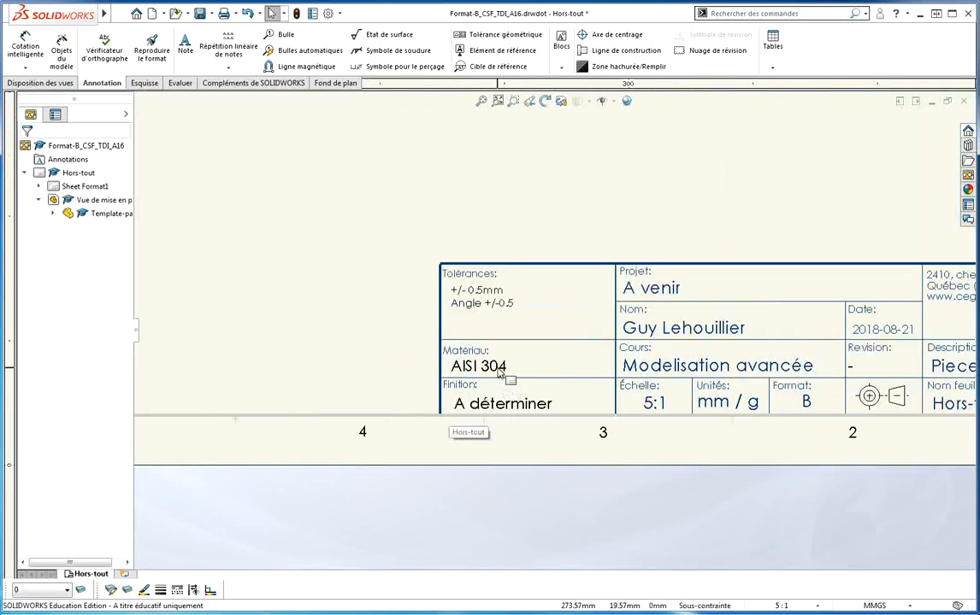
pyautogui.scroll(3, 849, 340)
pyautogui.scroll(5, 619, 284)
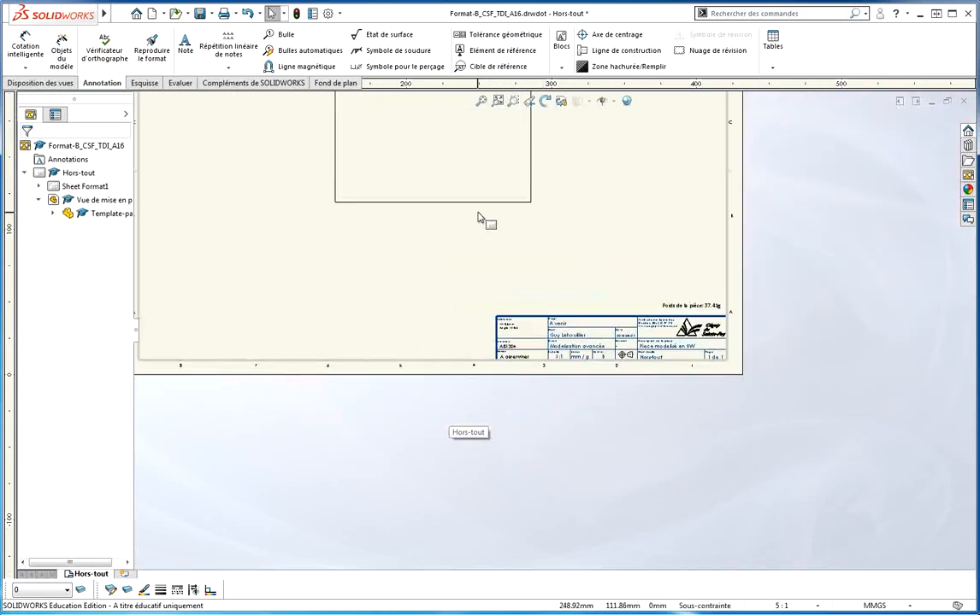
pyautogui.scroll(-1, 479, 216)
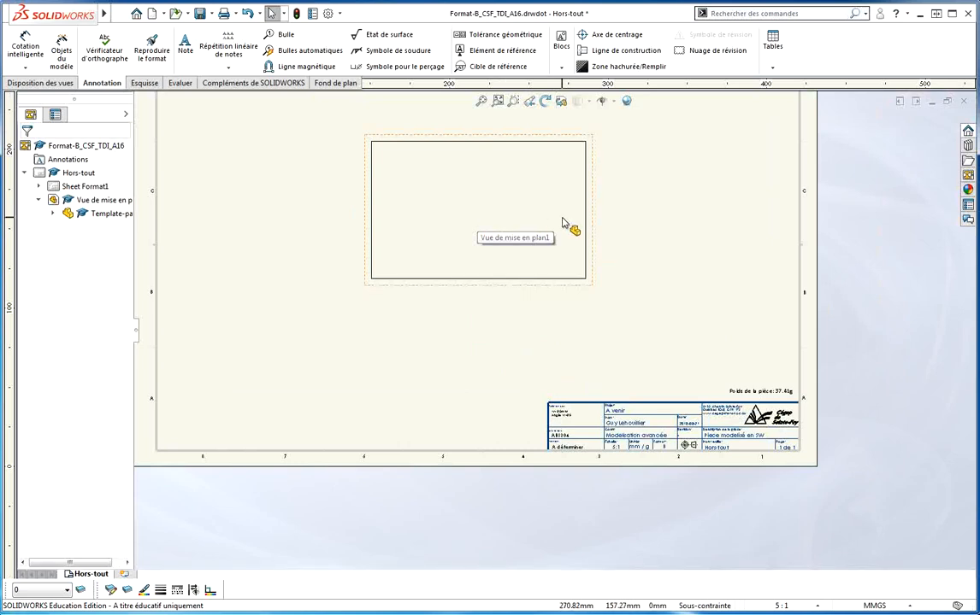
pyautogui.scroll(2, 491, 201)
pyautogui.scroll(-1, 536, 235)
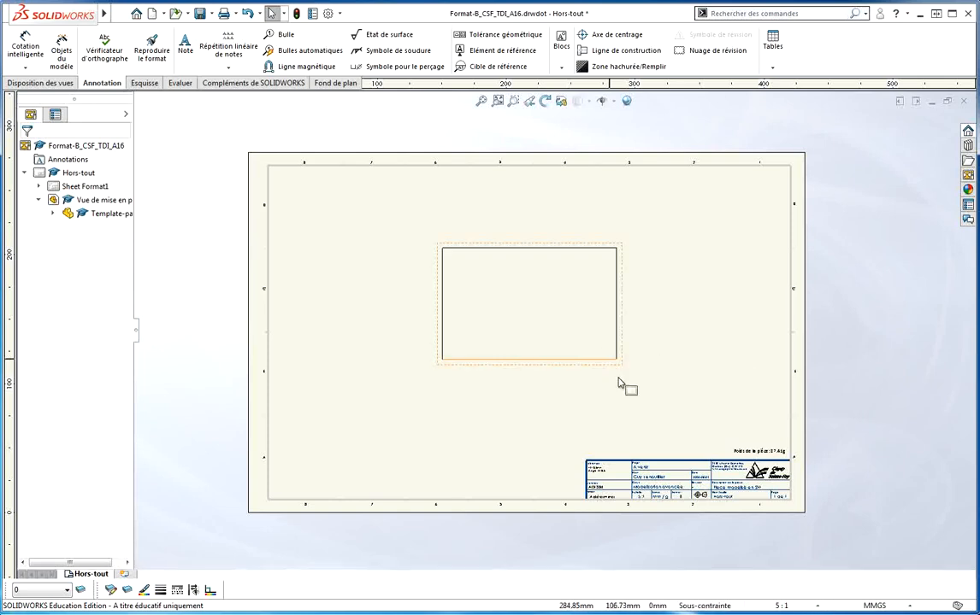
pyautogui.scroll(-1, 692, 470)
pyautogui.scroll(-1, 679, 458)
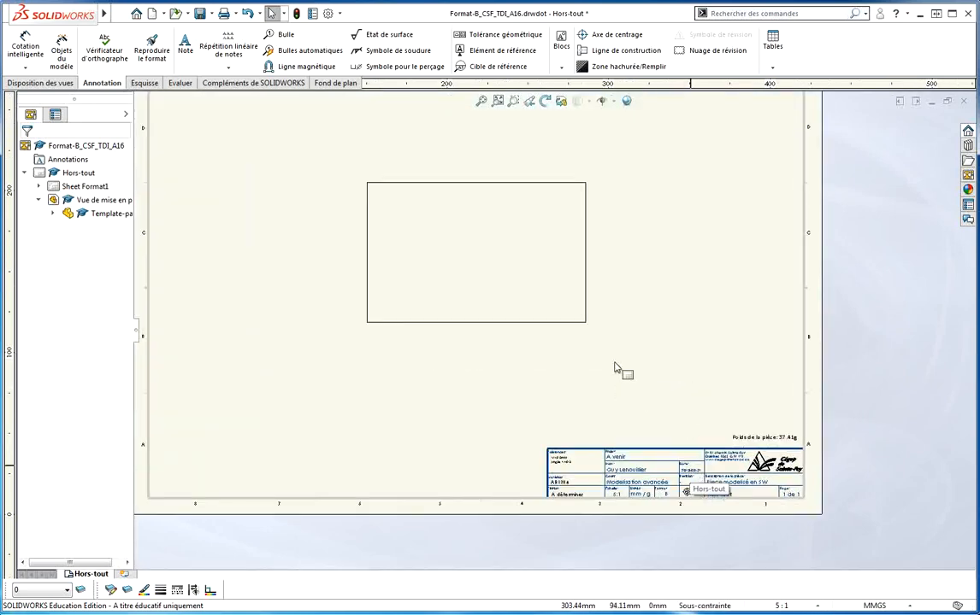
pyautogui.scroll(1, 573, 323)
pyautogui.scroll(-1, 560, 318)
pyautogui.scroll(1, 551, 312)
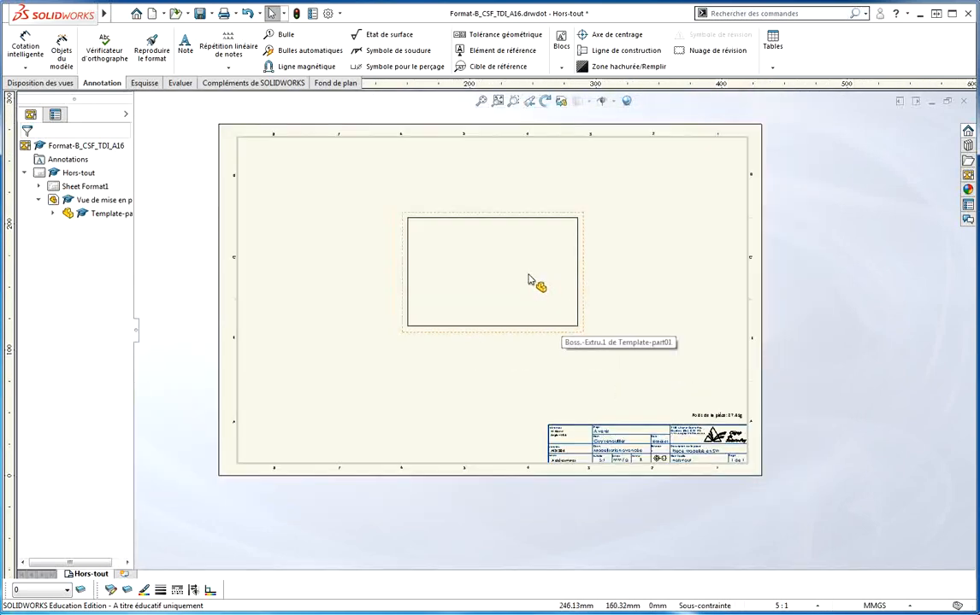